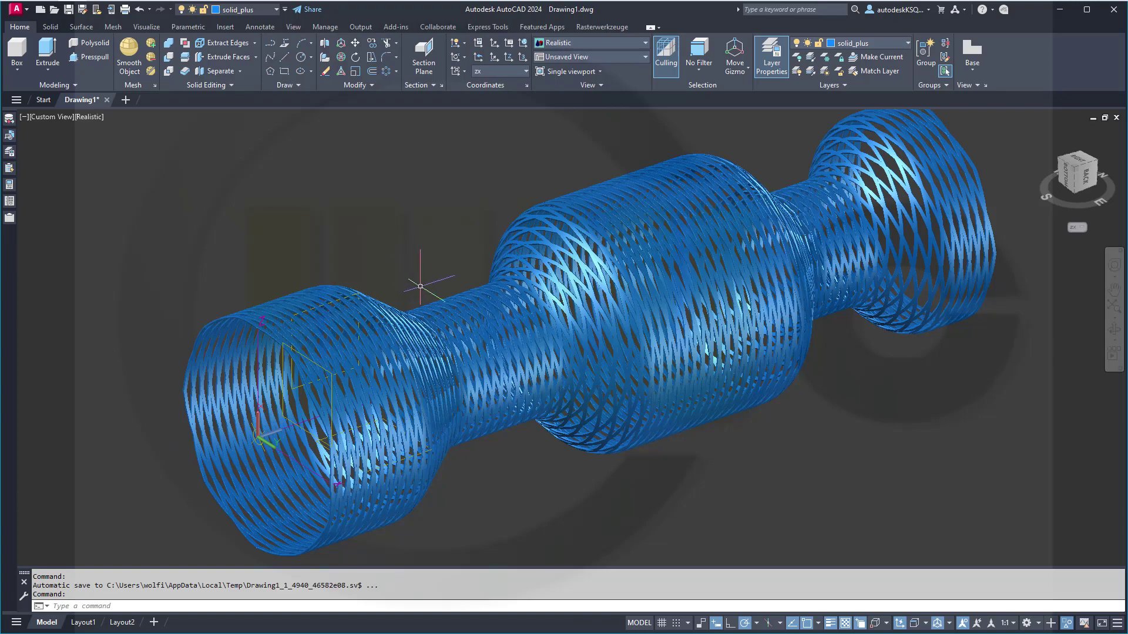
# Orbit the finished stent model to a side-on view
pyautogui.keyDown('shift'); pyautogui.moveTo(421, 285); pyautogui.dragTo(428, 258, button='middle'); pyautogui.keyUp('shift')
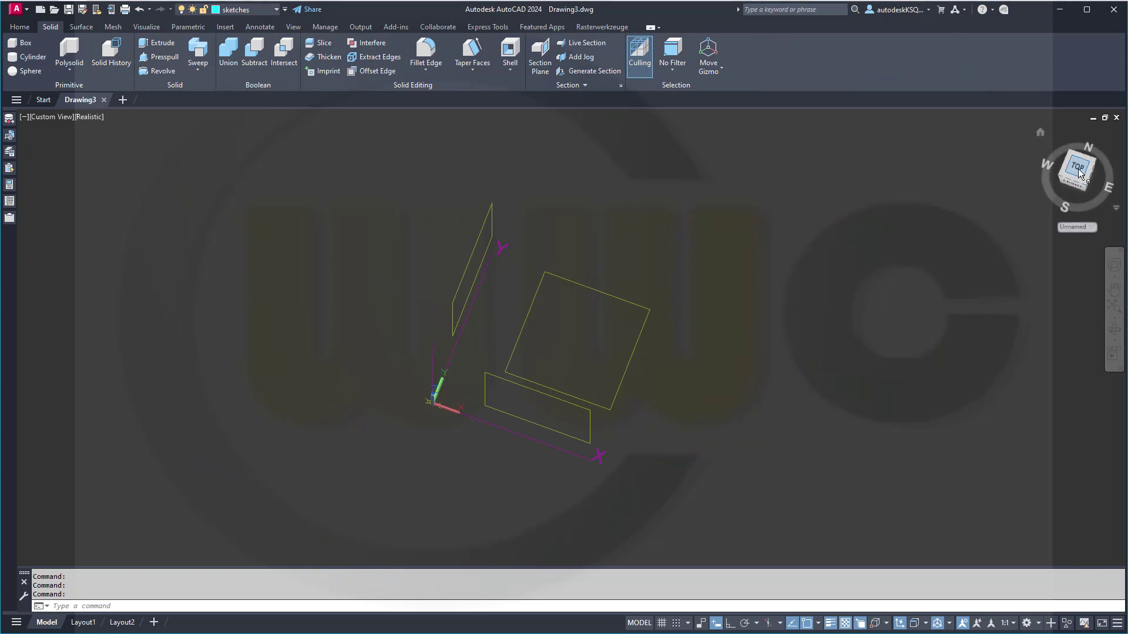
# From the top view, draw a 200-unit vertical line starting at 0,0
pyautogui.click(1078, 170)
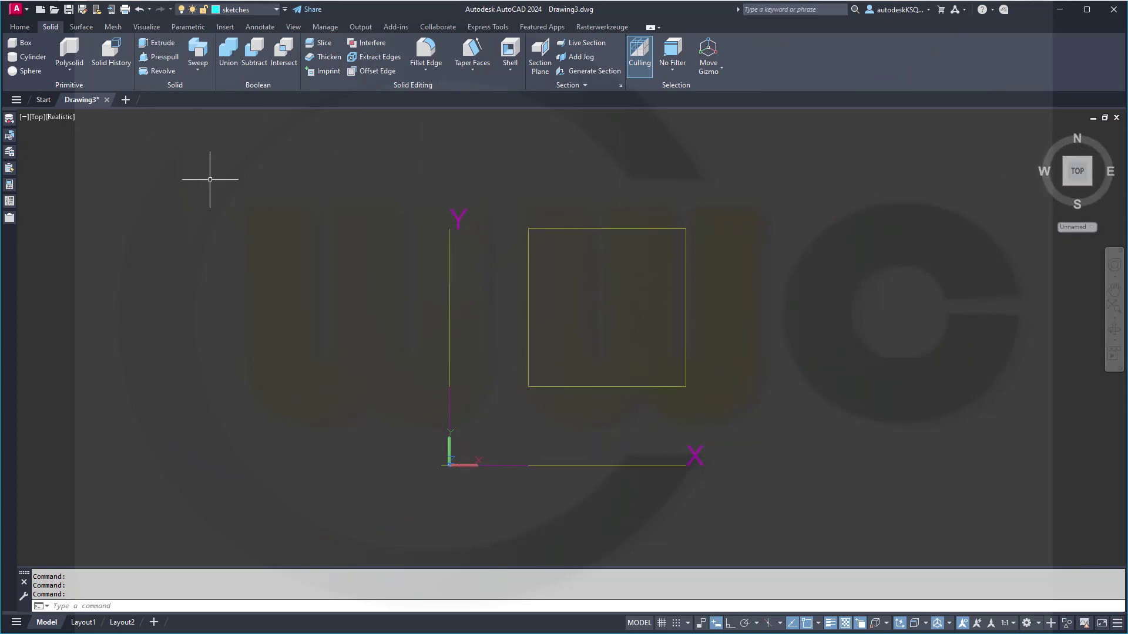
pyautogui.write('l')
pyautogui.press('Return')
pyautogui.write('0,0')
pyautogui.press('Return')
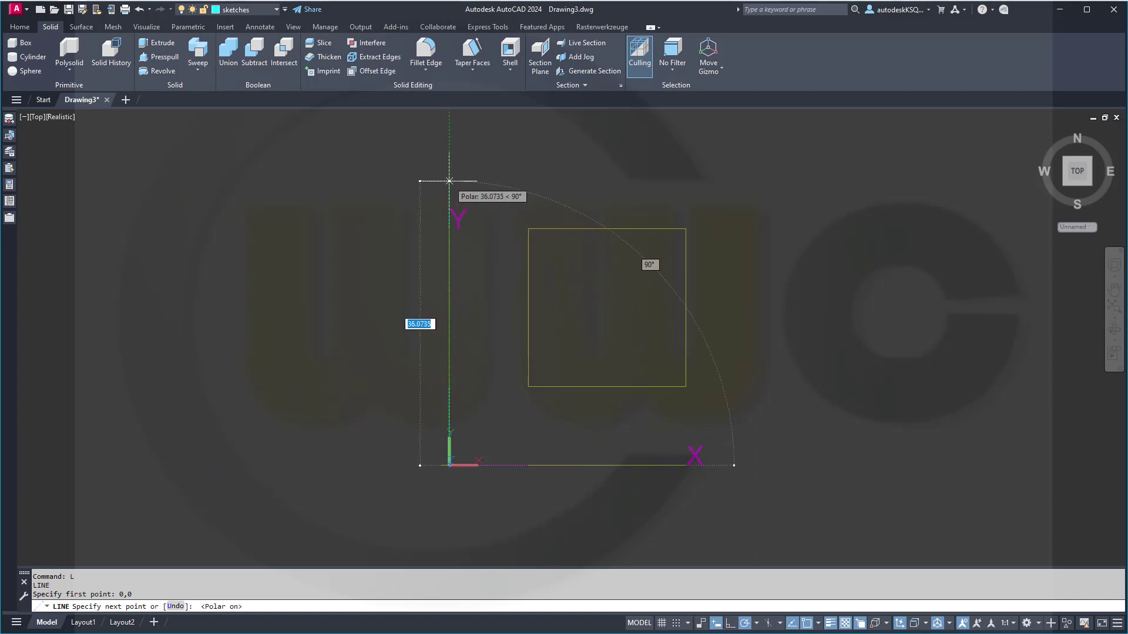
pyautogui.write('2')
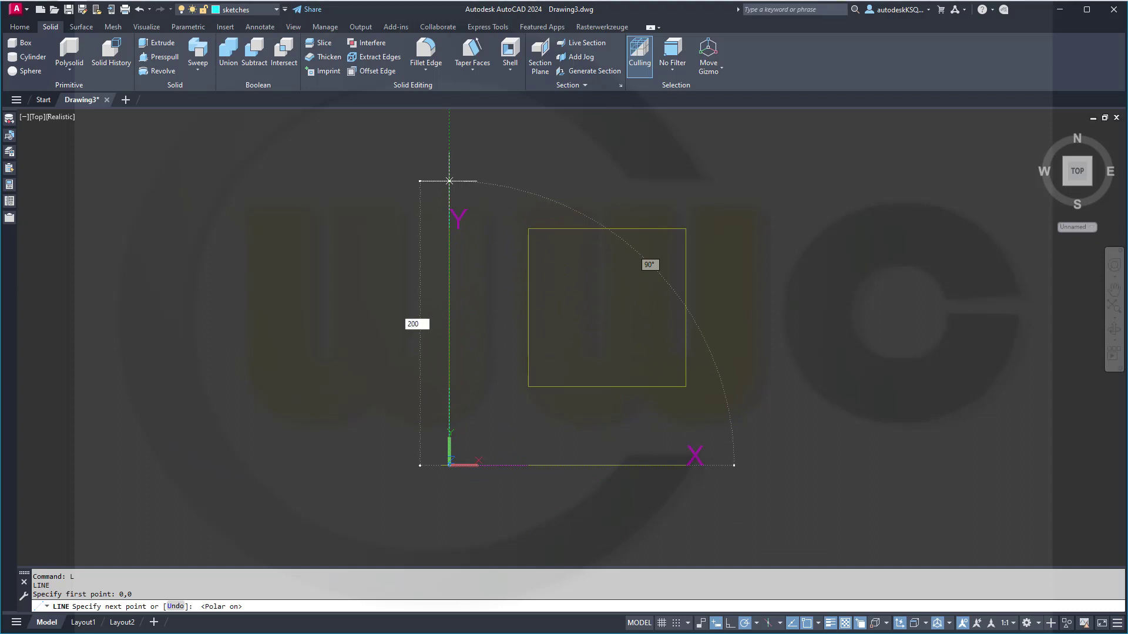
pyautogui.write('00')
pyautogui.press('Return')
pyautogui.press('Escape')
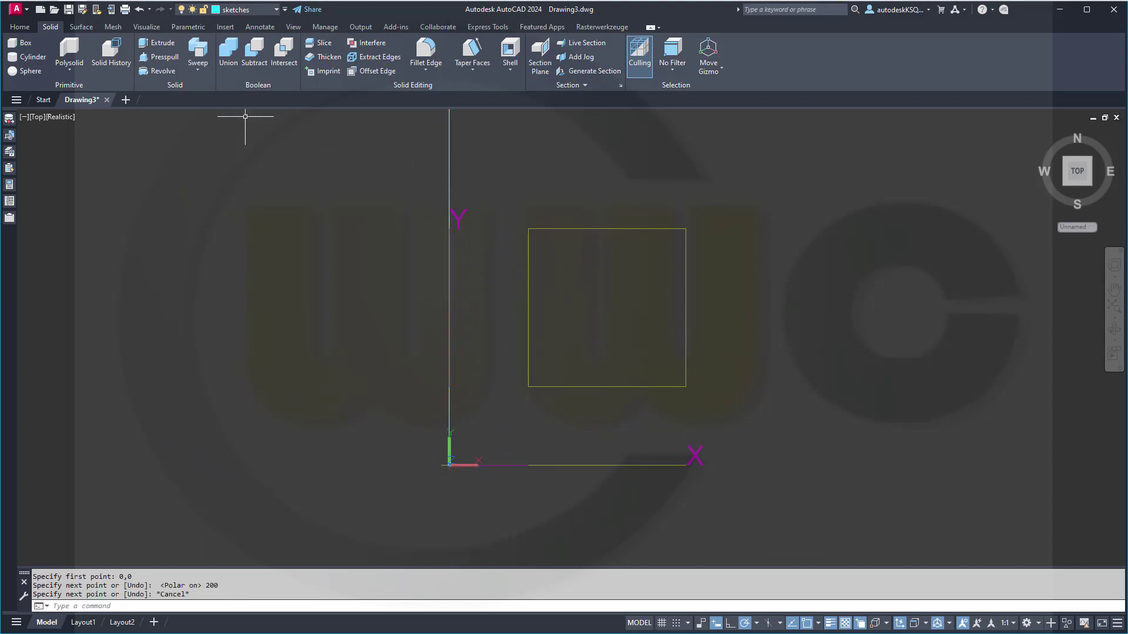
# Draw a 60-unit horizontal line from 0,0 along the X axis
pyautogui.press('Return')
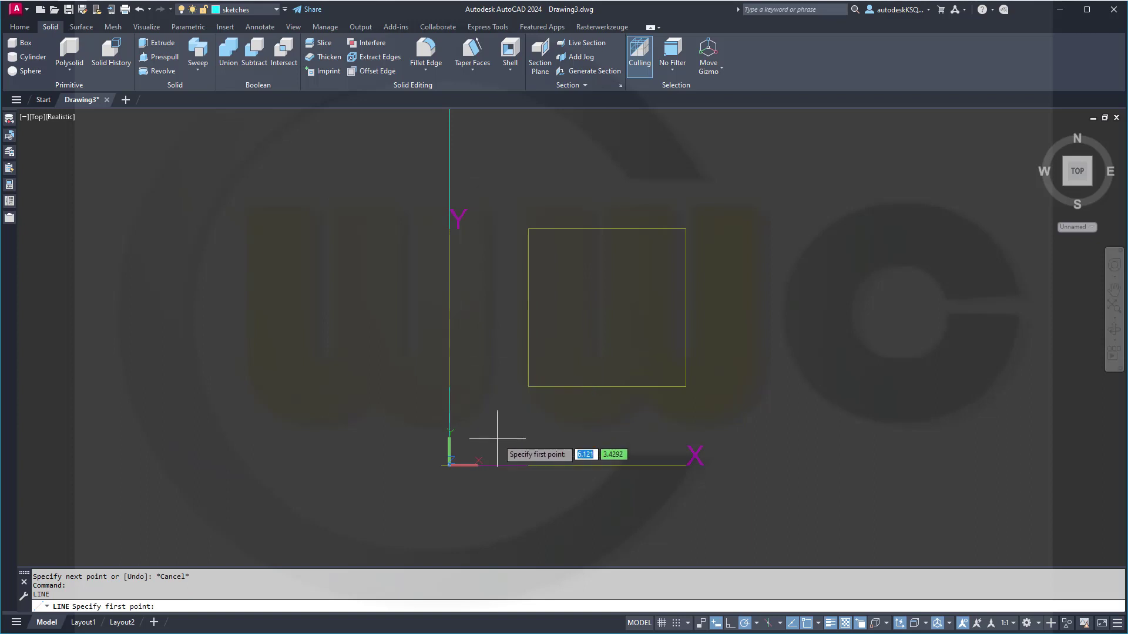
pyautogui.write('0,0')
pyautogui.press('Return')
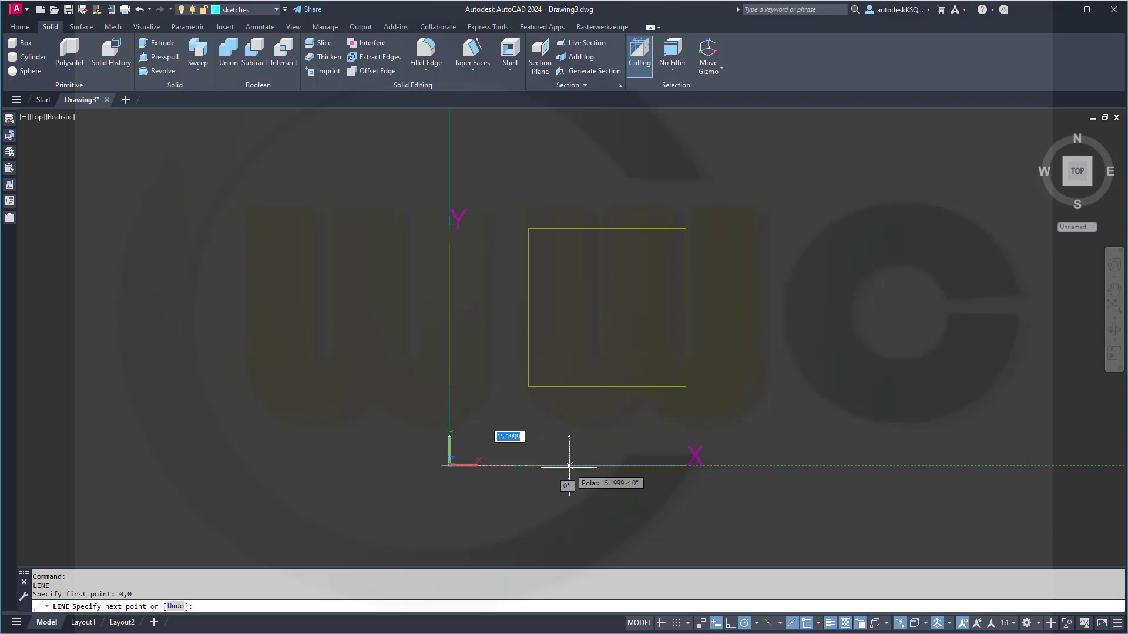
pyautogui.write('60')
pyautogui.press('Return')
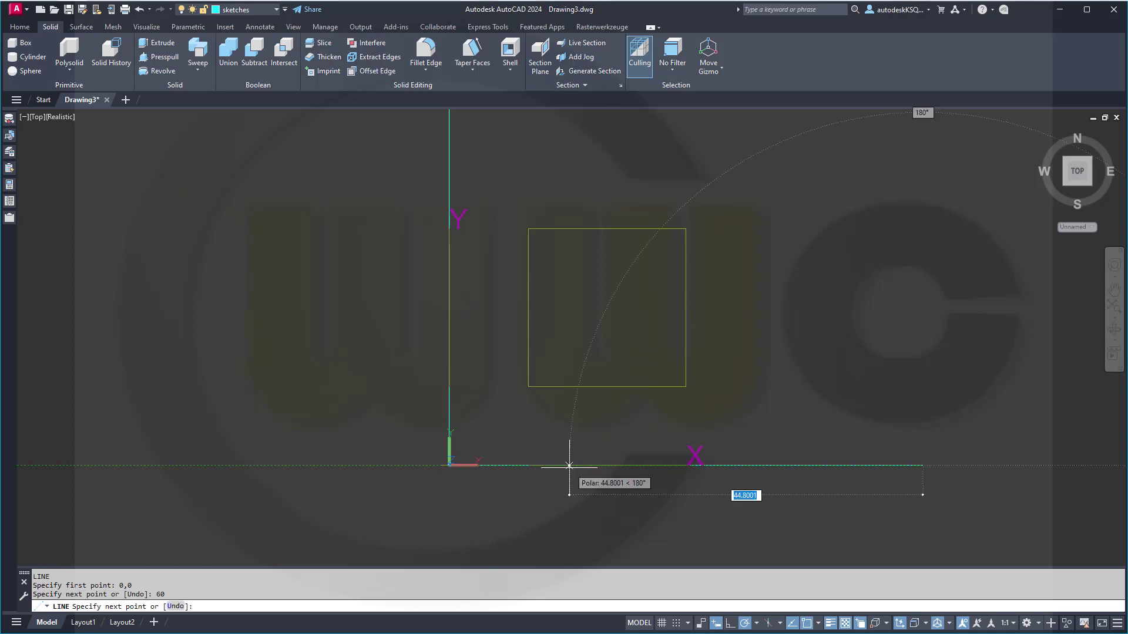
pyautogui.press('Escape')
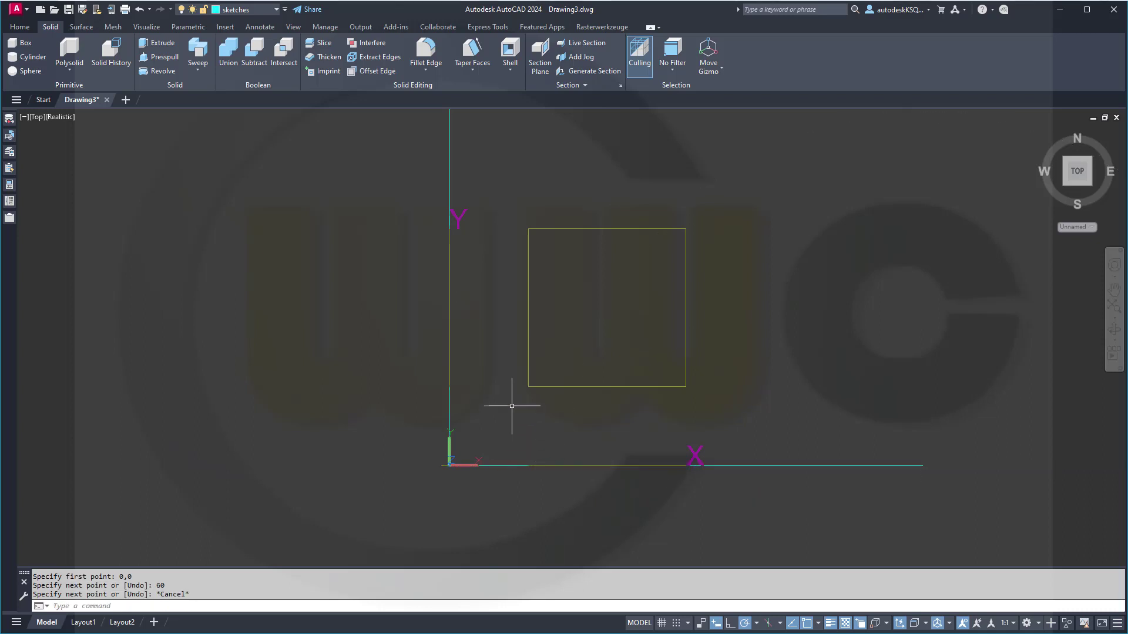
pyautogui.scroll(-2, 511, 405)
pyautogui.scroll(-2, 552, 251)
pyautogui.moveTo(546, 239); pyautogui.dragTo(516, 350, button='middle')
pyautogui.scroll(-2, 516, 317)
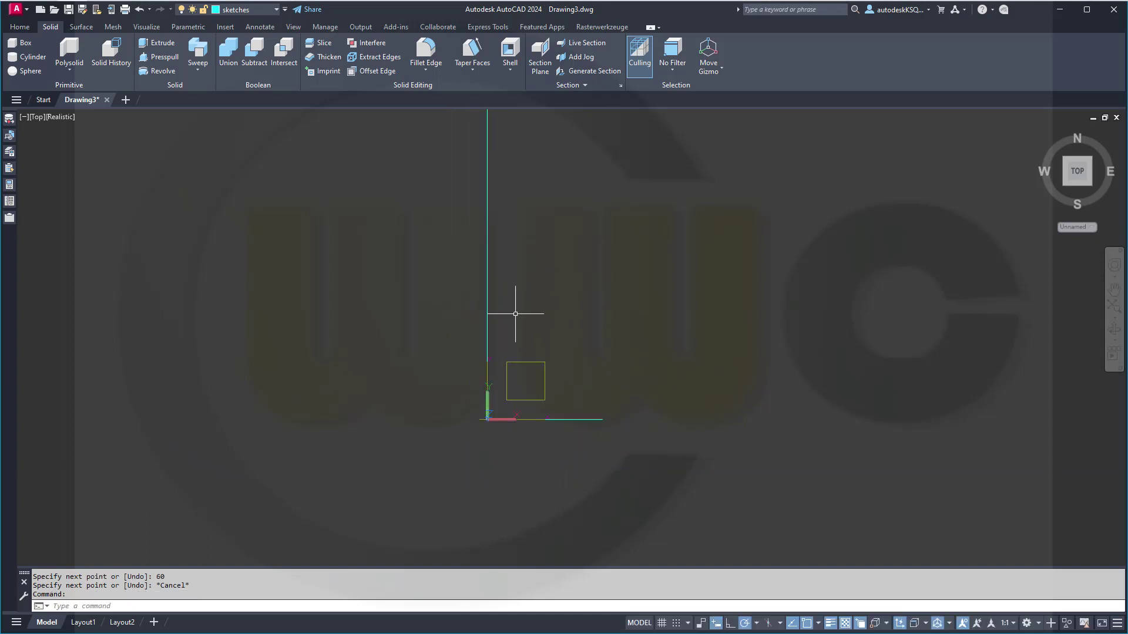
pyautogui.scroll(-2, 516, 311)
pyautogui.scroll(2, 527, 285)
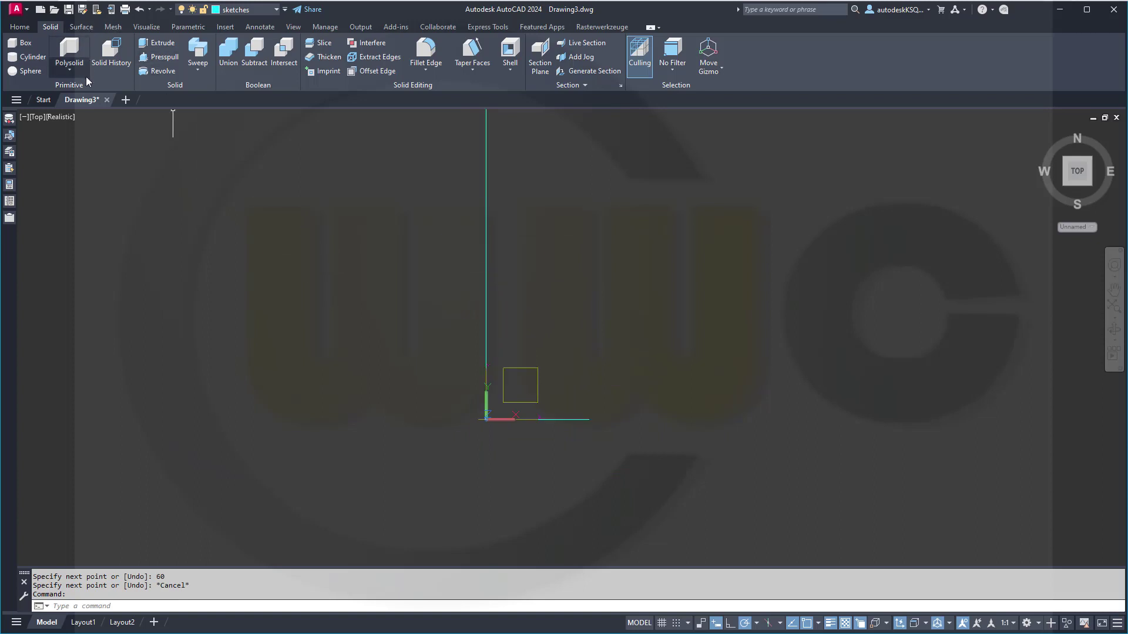
# Sweep the 60-unit line along the 200-unit vertical line with a 3600° twist
pyautogui.click(82, 27)
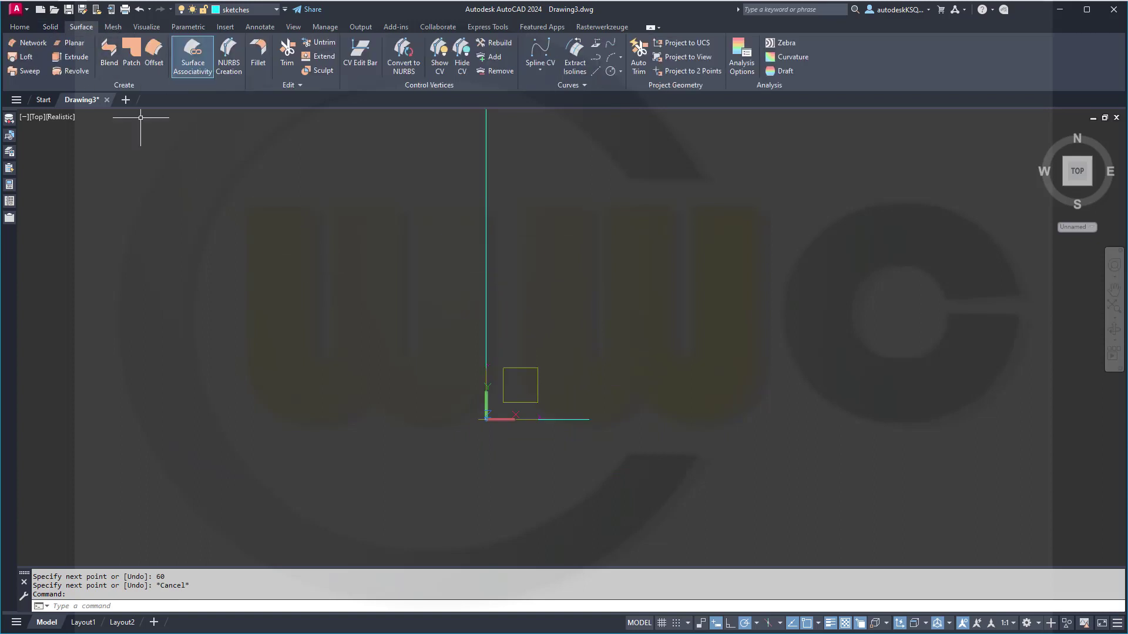
pyautogui.click(29, 71)
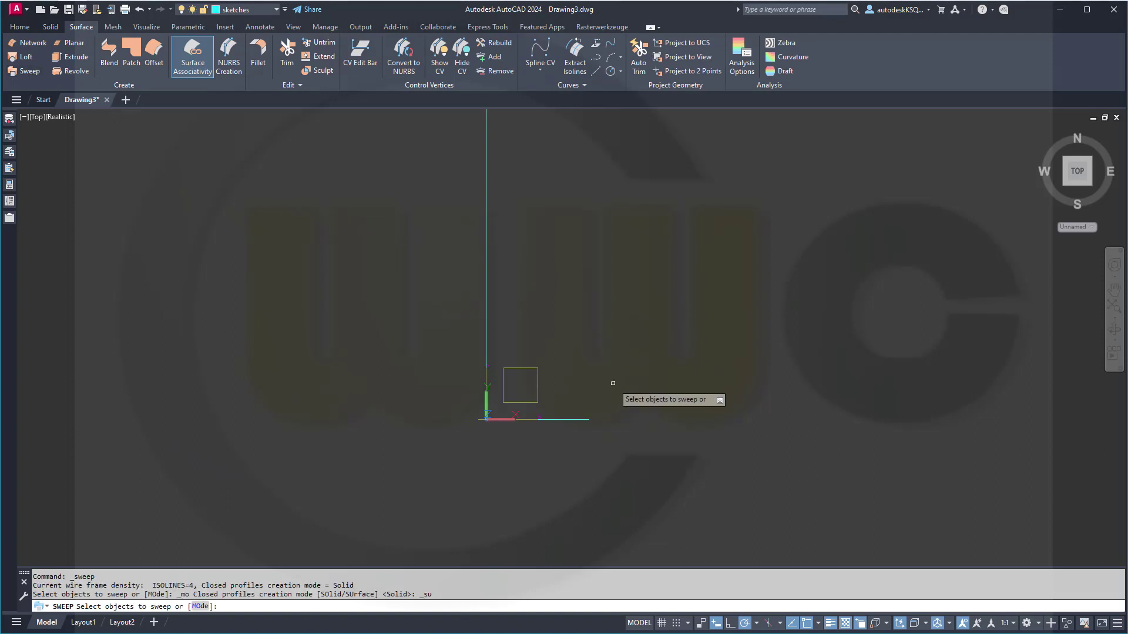
pyautogui.click(569, 420)
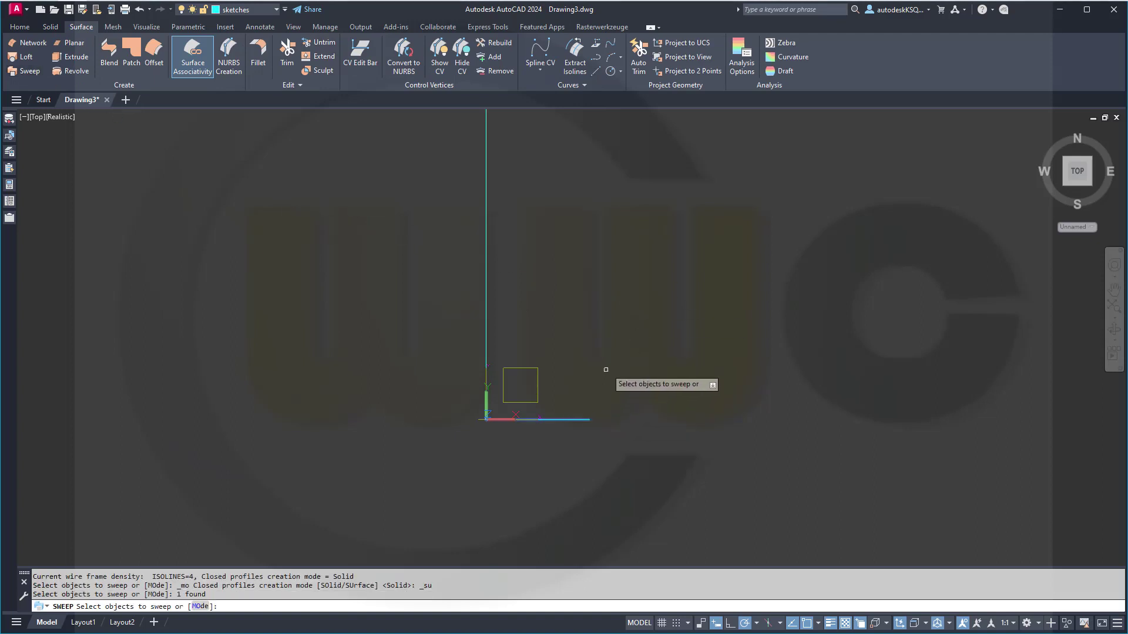
pyautogui.rightClick(599, 329)
pyautogui.click(616, 334)
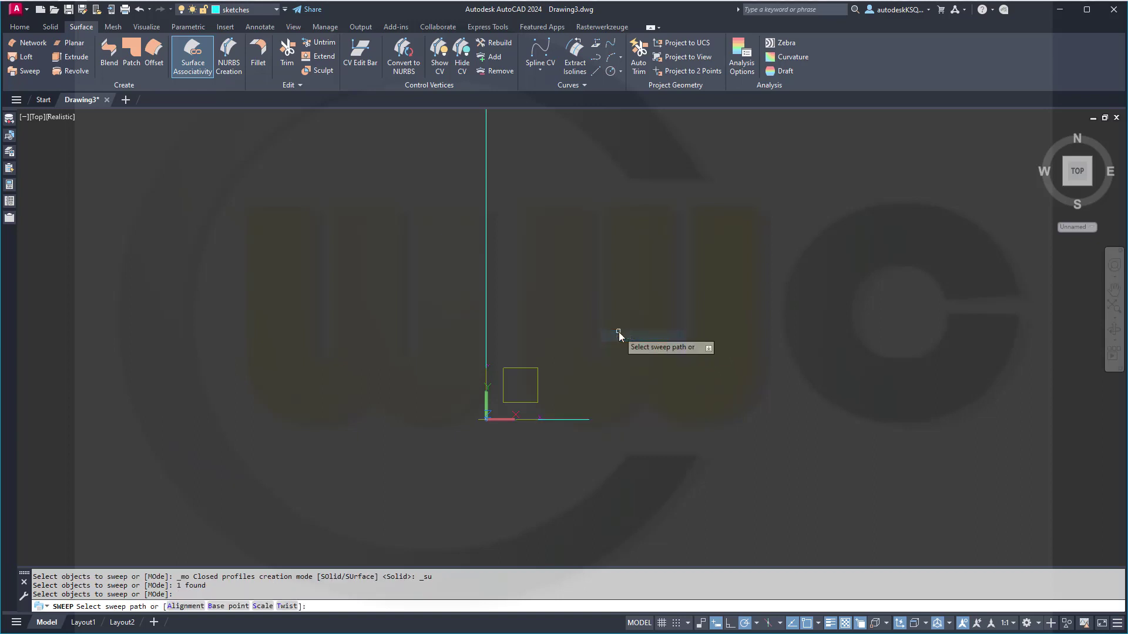
pyautogui.click(287, 606)
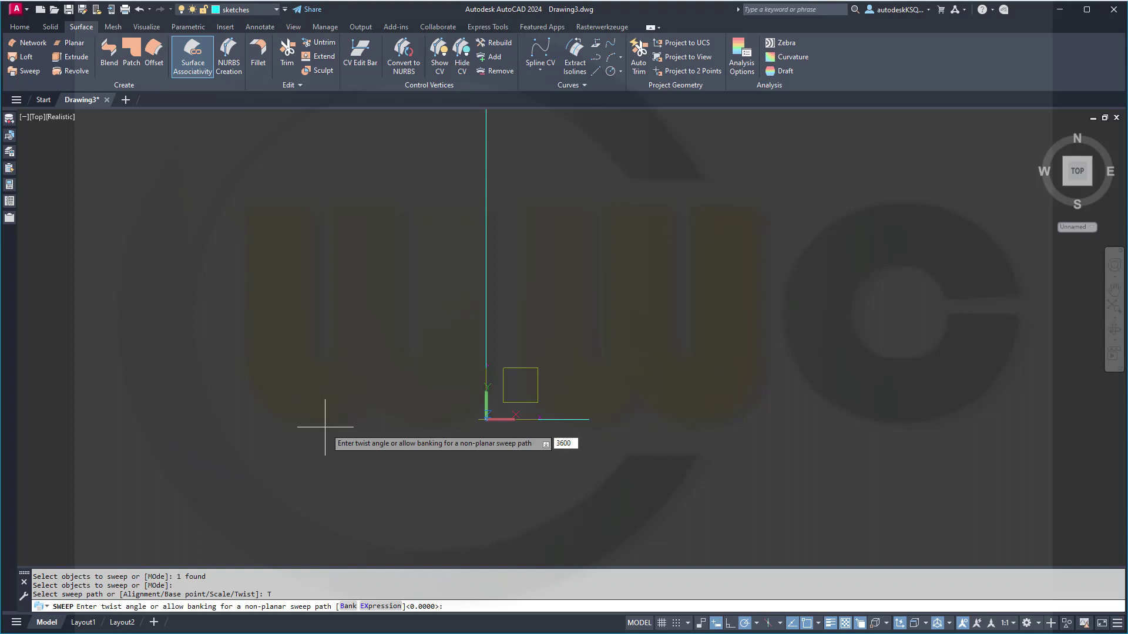
pyautogui.press('Return')
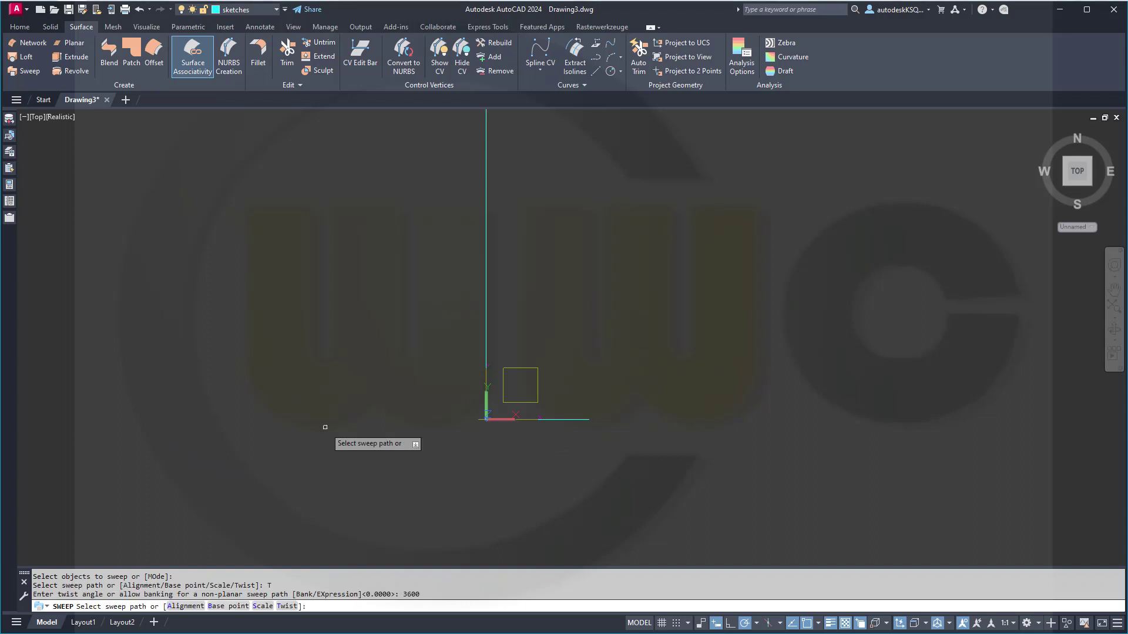
pyautogui.click(486, 327)
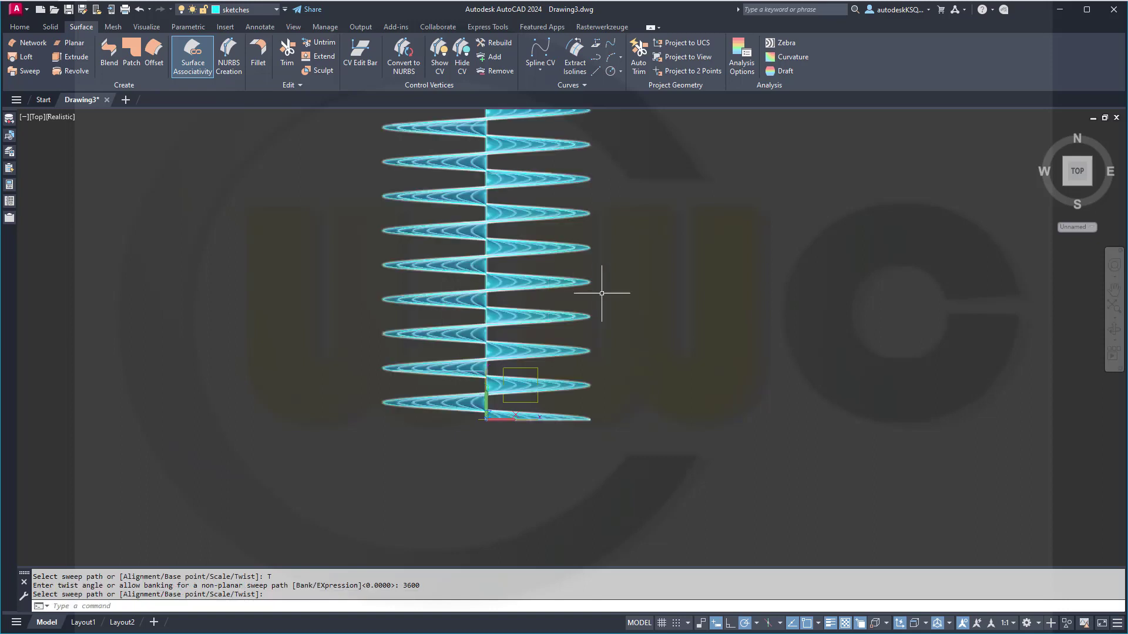
pyautogui.keyDown('shift'); pyautogui.moveTo(595, 334); pyautogui.dragTo(579, 373, button='middle'); pyautogui.keyUp('shift')
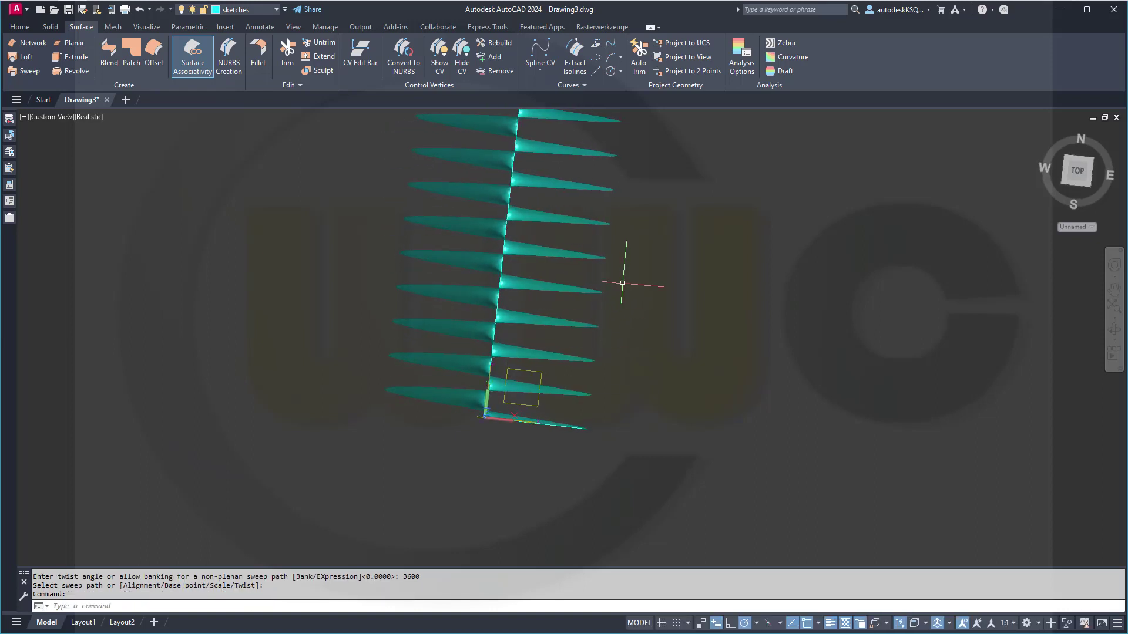
pyautogui.keyDown('shift'); pyautogui.moveTo(617, 277); pyautogui.dragTo(578, 342, button='middle'); pyautogui.keyUp('shift')
# Move the helical surface onto the solid_minus layer
pyautogui.press('Escape')
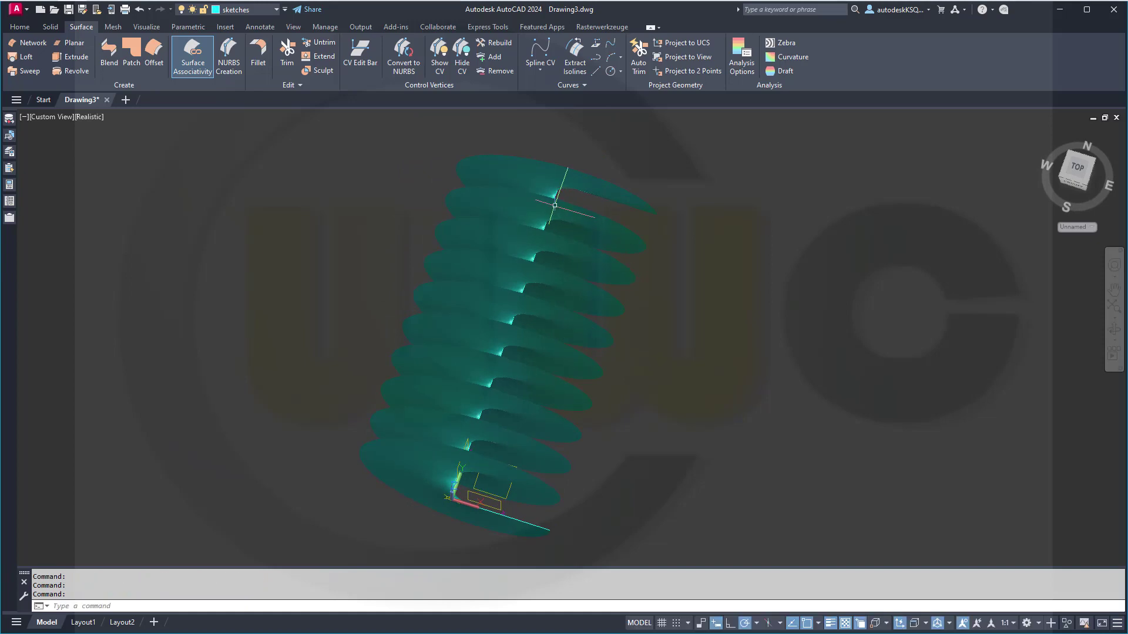
pyautogui.click(494, 247)
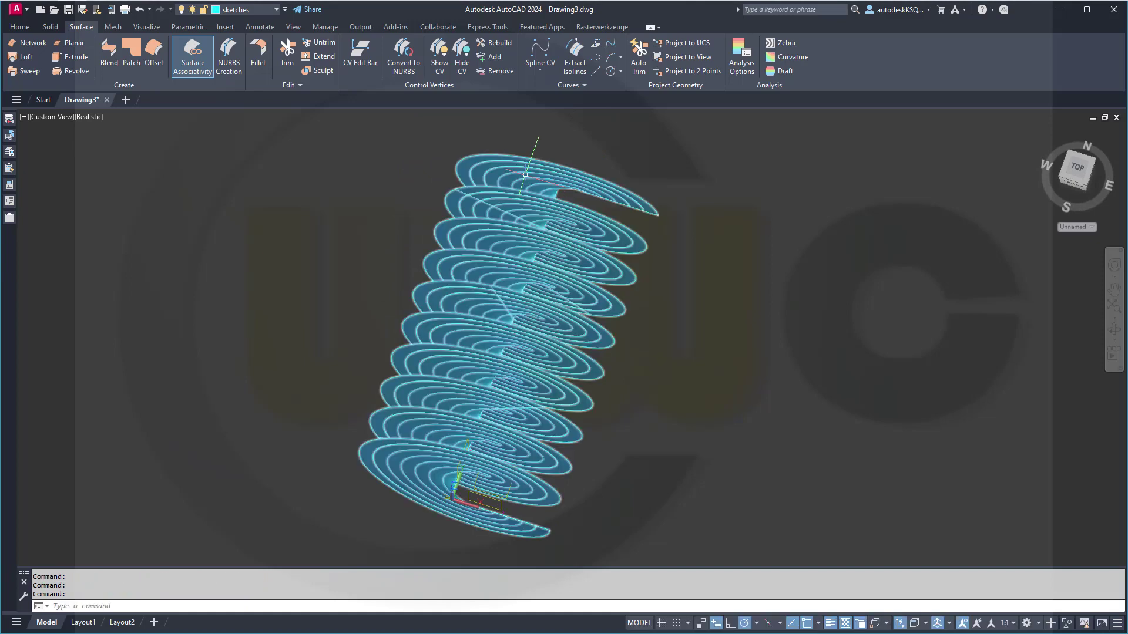
pyautogui.click(276, 10)
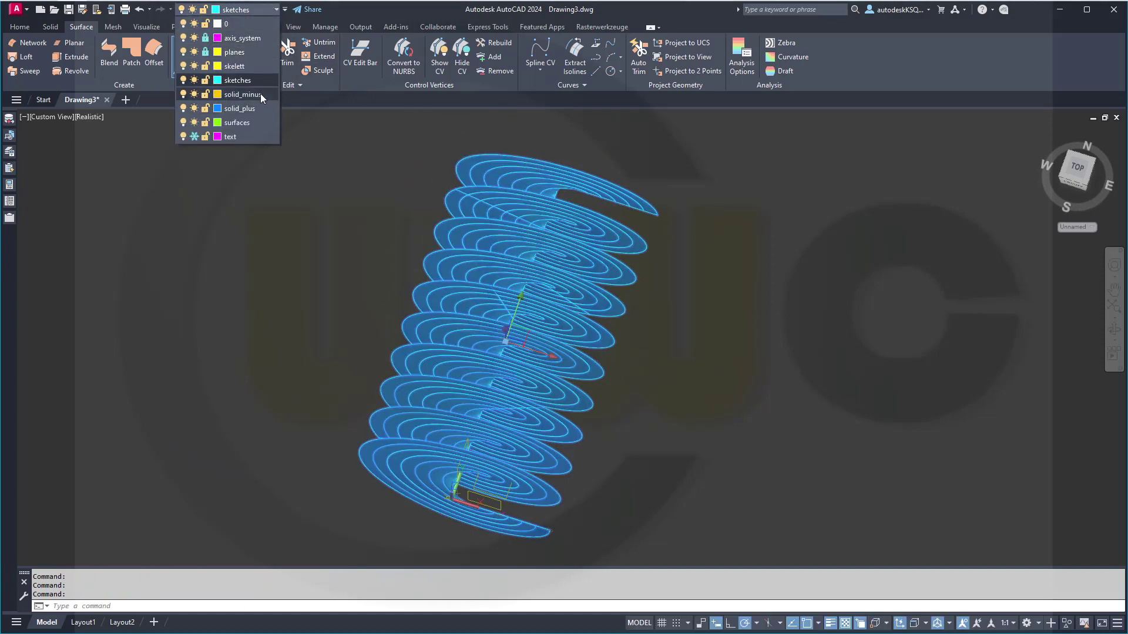
pyautogui.click(259, 94)
pyautogui.press('Escape')
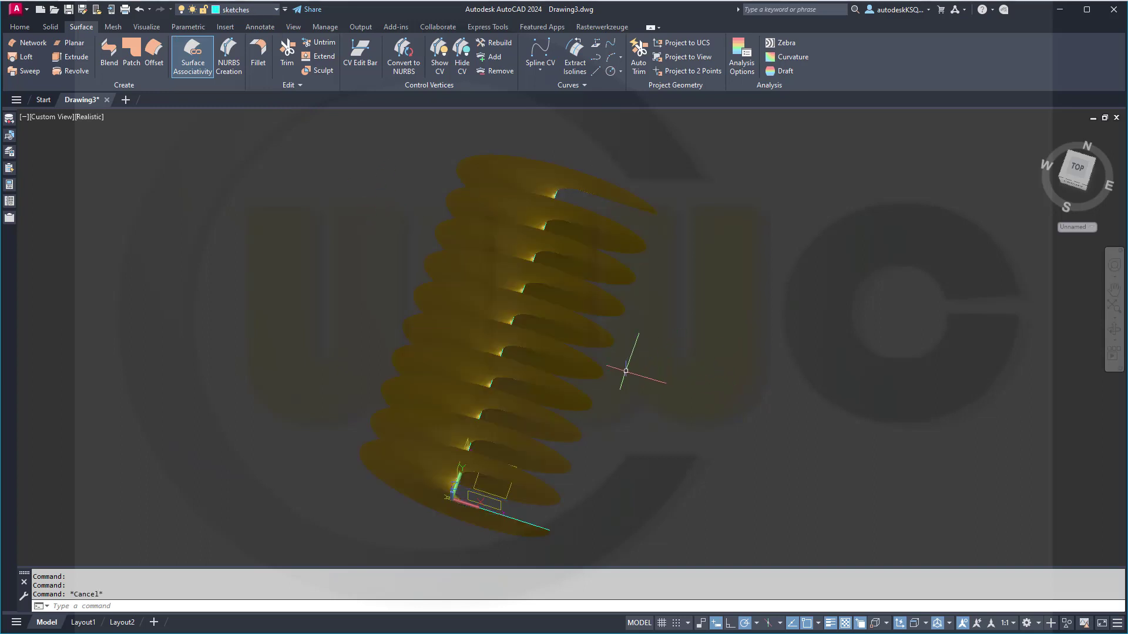
# Hide the helical surface and return to the top view
pyautogui.click(1067, 625)
pyautogui.click(1070, 620)
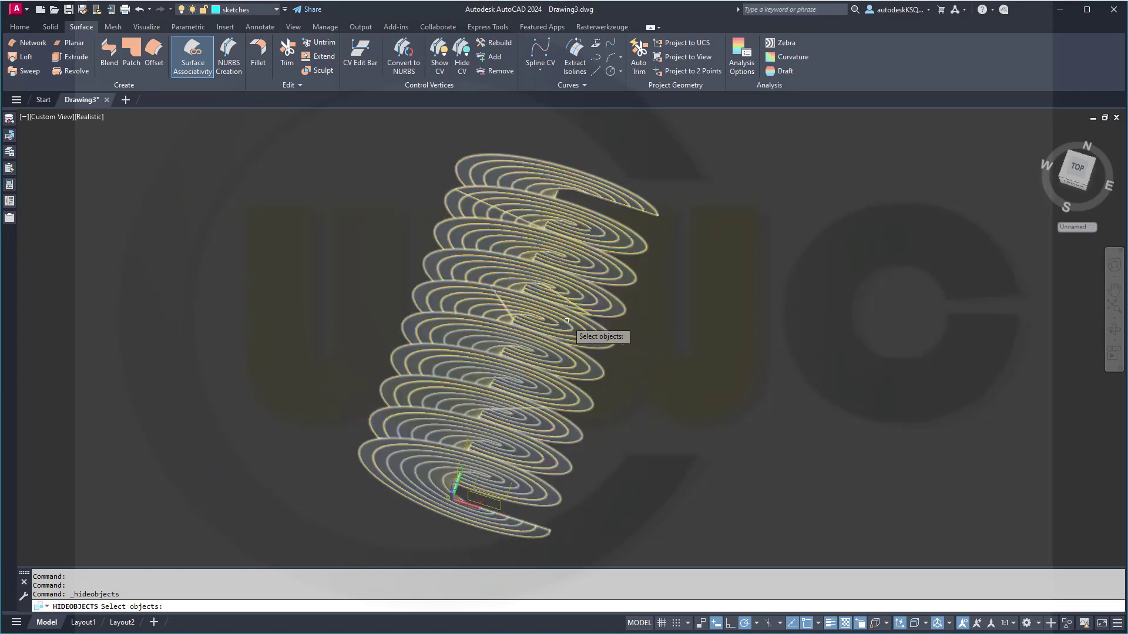
pyautogui.click(561, 330)
pyautogui.press('Return')
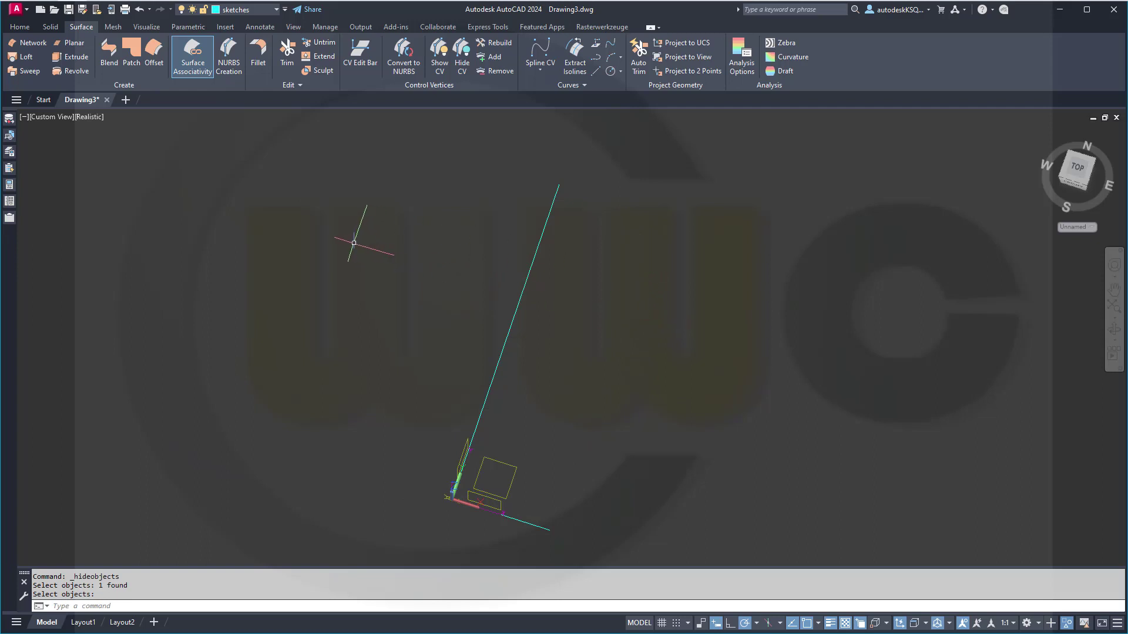
pyautogui.click(1084, 172)
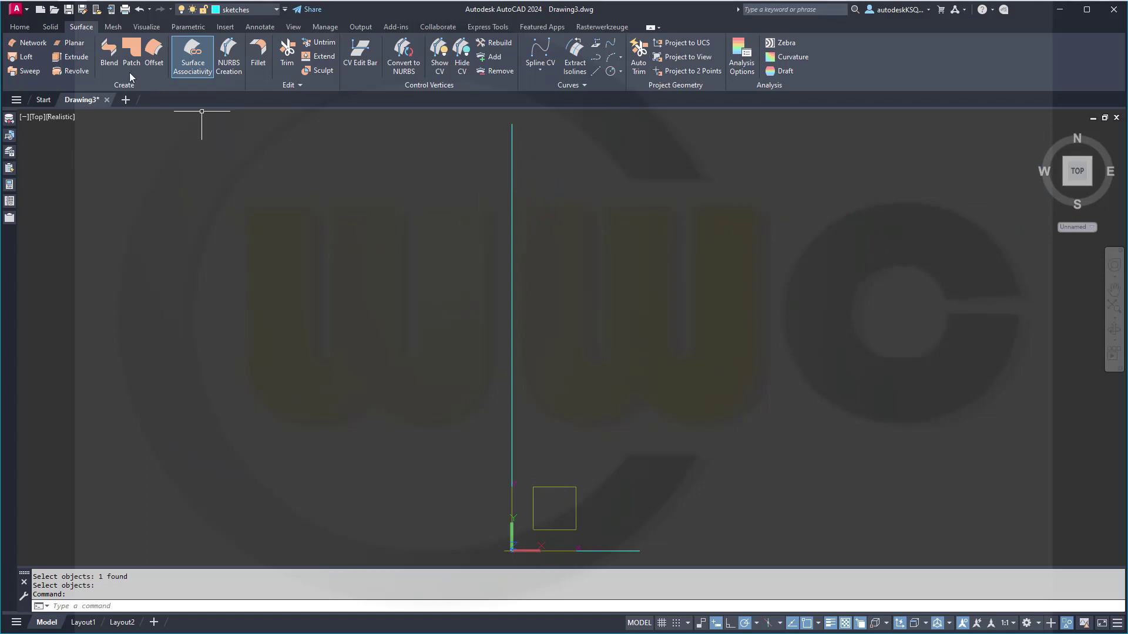
# Start a polyline at 15,0 and draw its lower segments, angling inward then straight up
pyautogui.click(21, 27)
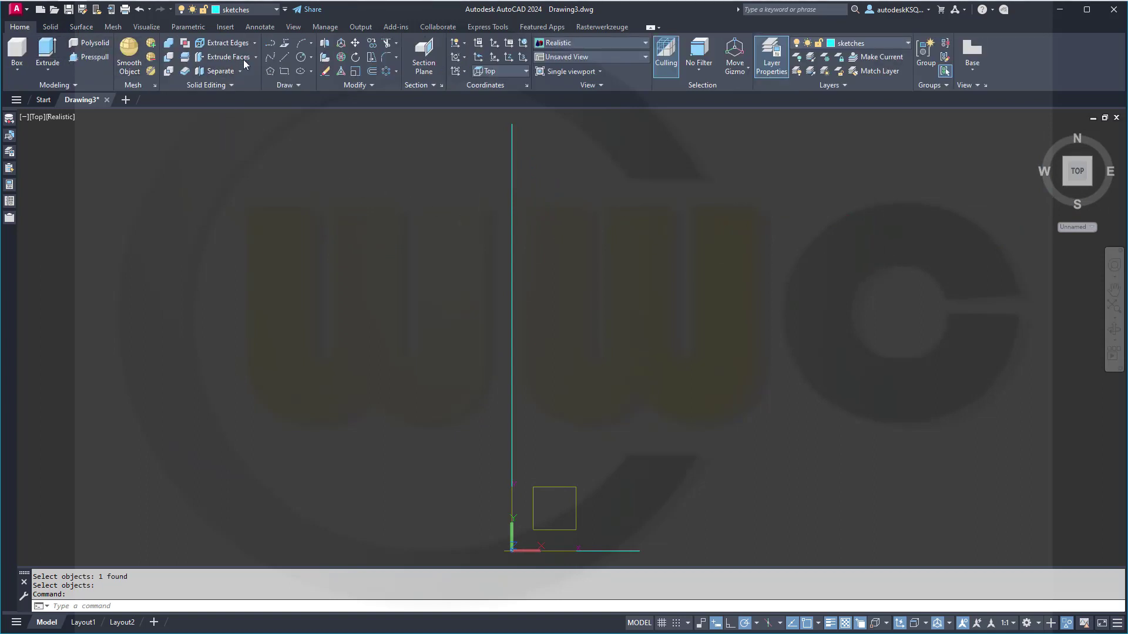
pyautogui.click(288, 58)
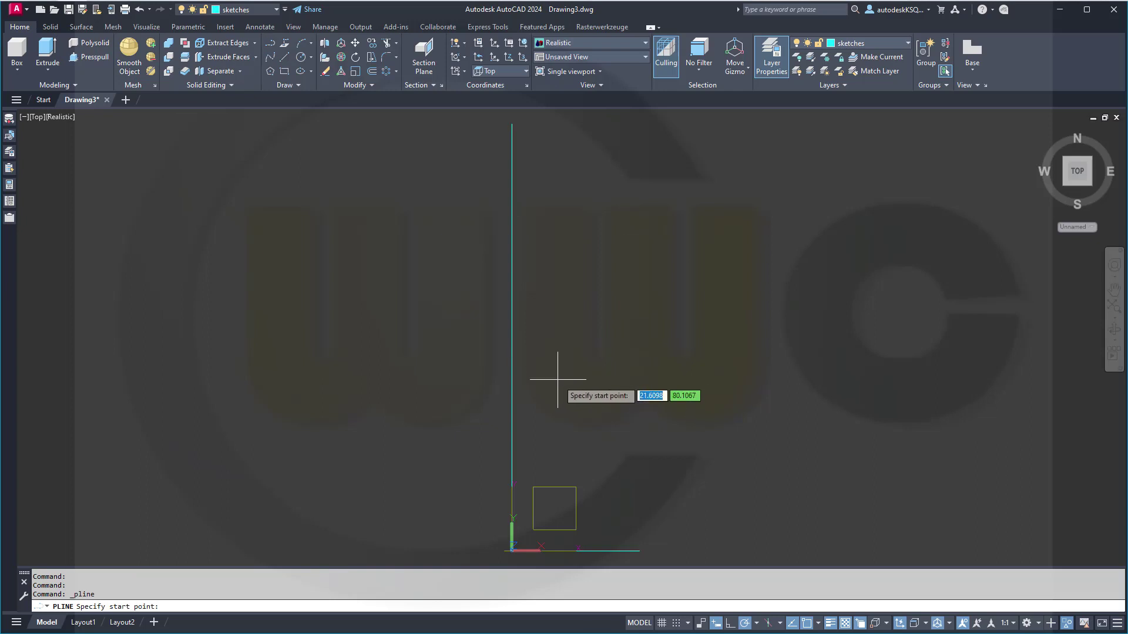
pyautogui.write('15,0')
pyautogui.press('Return')
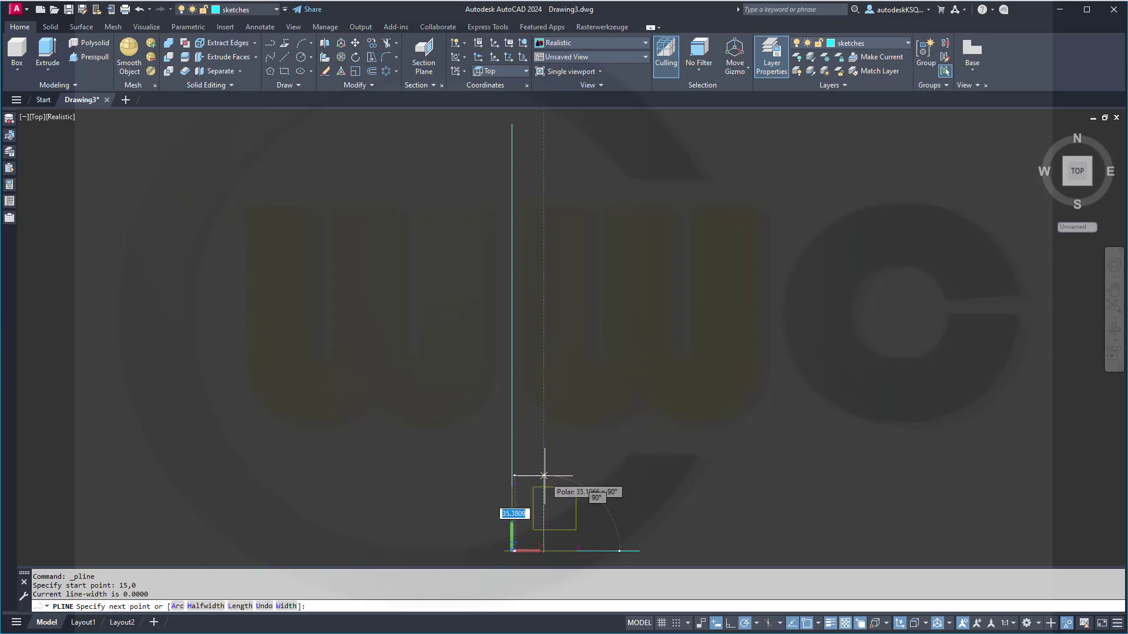
pyautogui.click(547, 472)
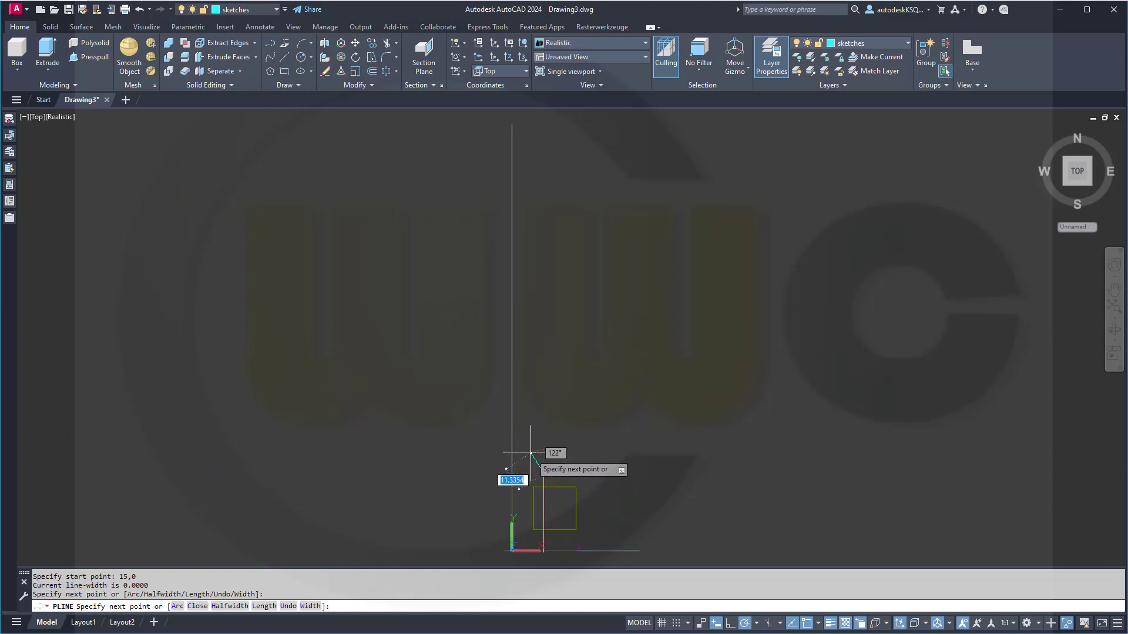
pyautogui.click(531, 453)
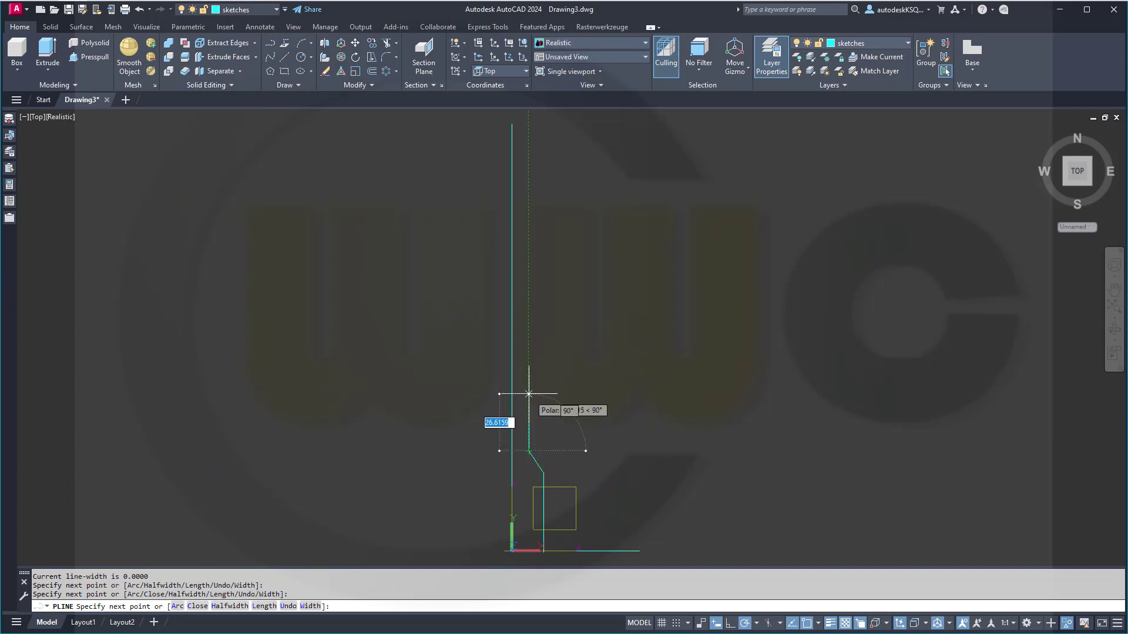
pyautogui.click(529, 386)
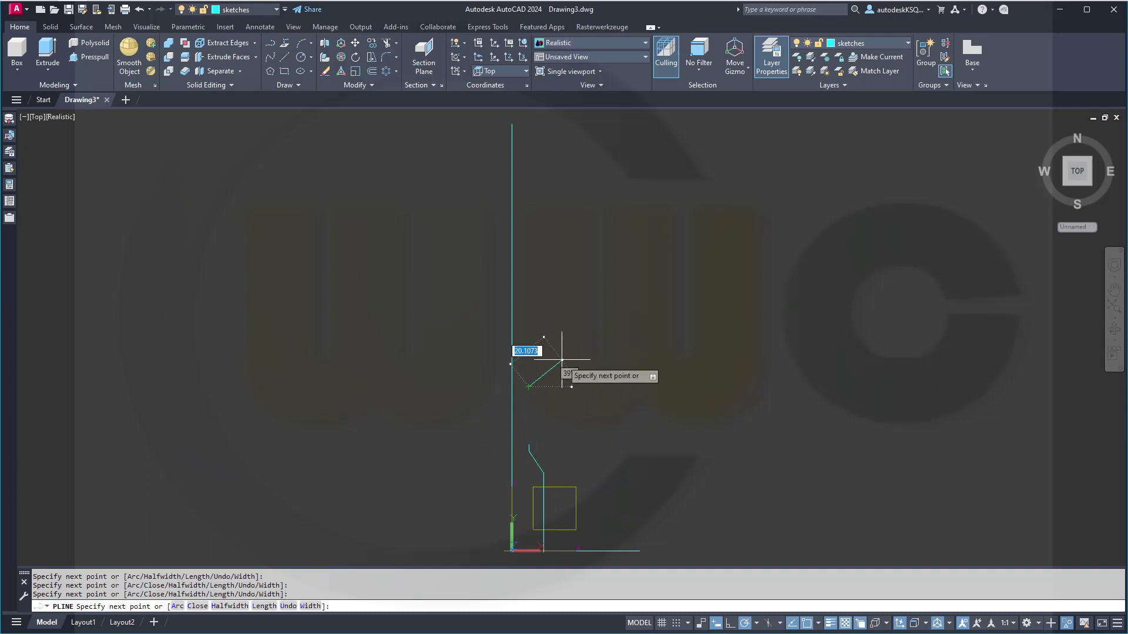
# Continue the profile out to a wide middle section, then step back inward up to the top
pyautogui.click(563, 359)
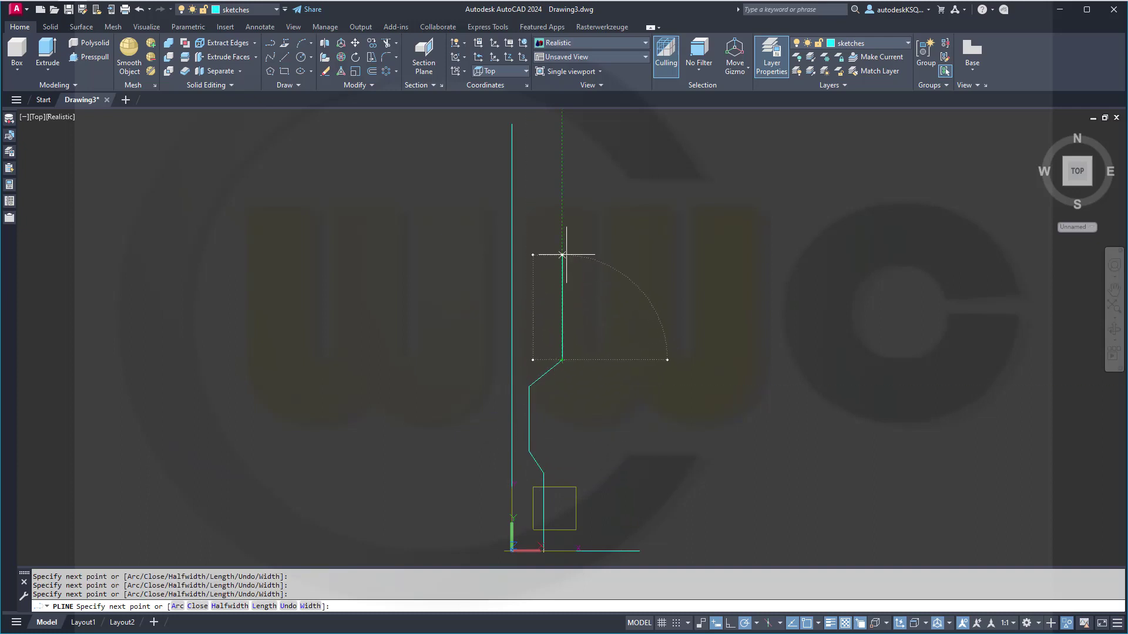
pyautogui.click(562, 255)
pyautogui.click(529, 221)
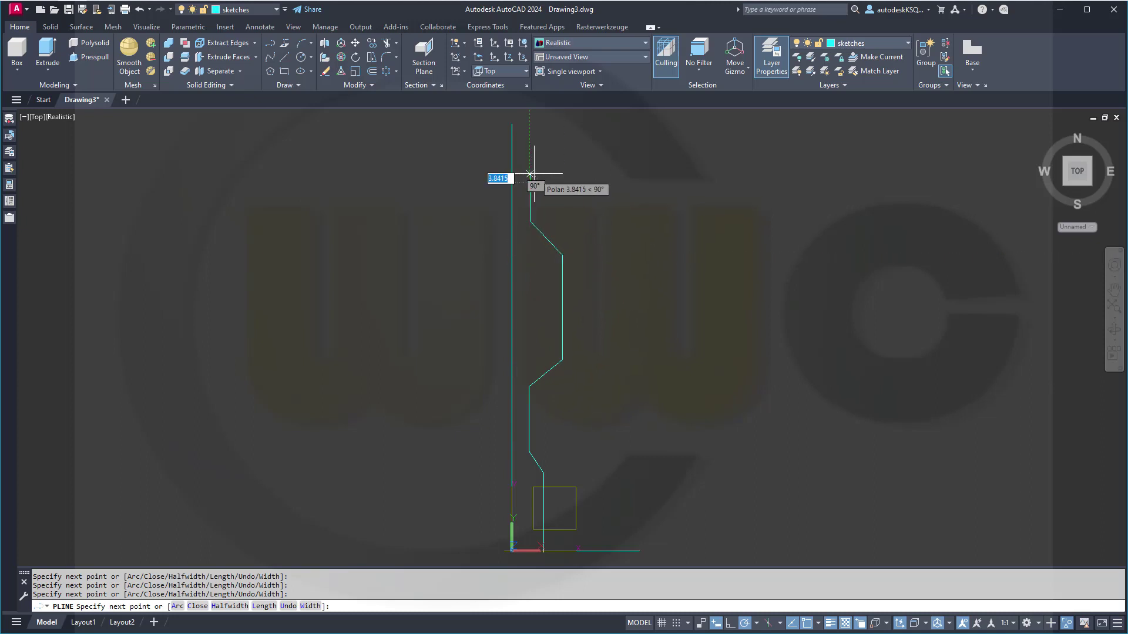
pyautogui.click(530, 177)
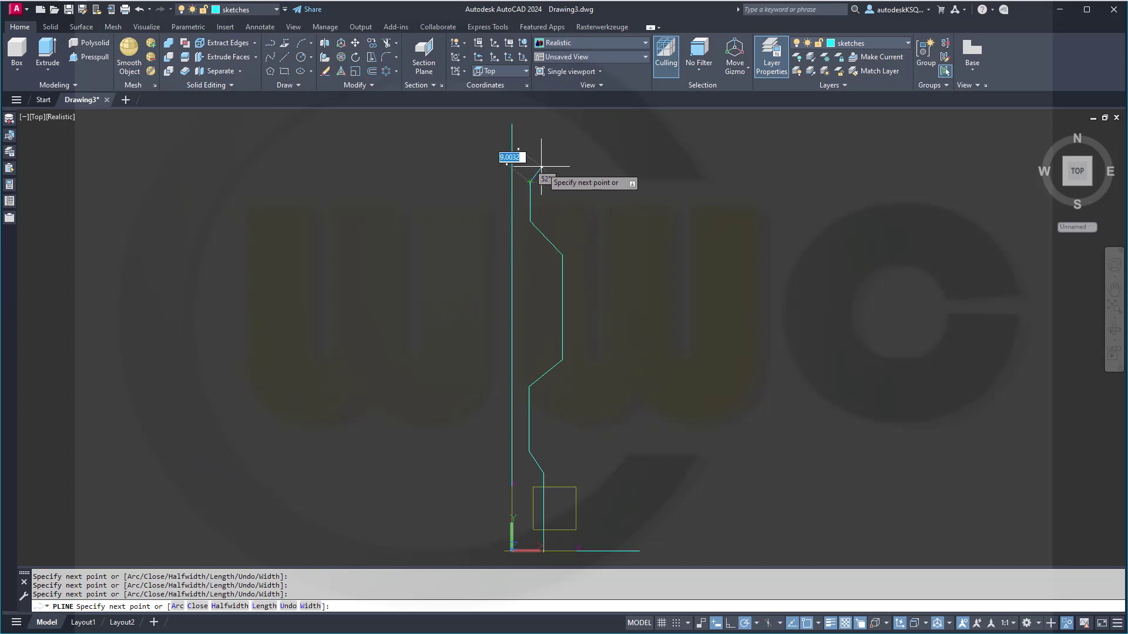
pyautogui.click(541, 168)
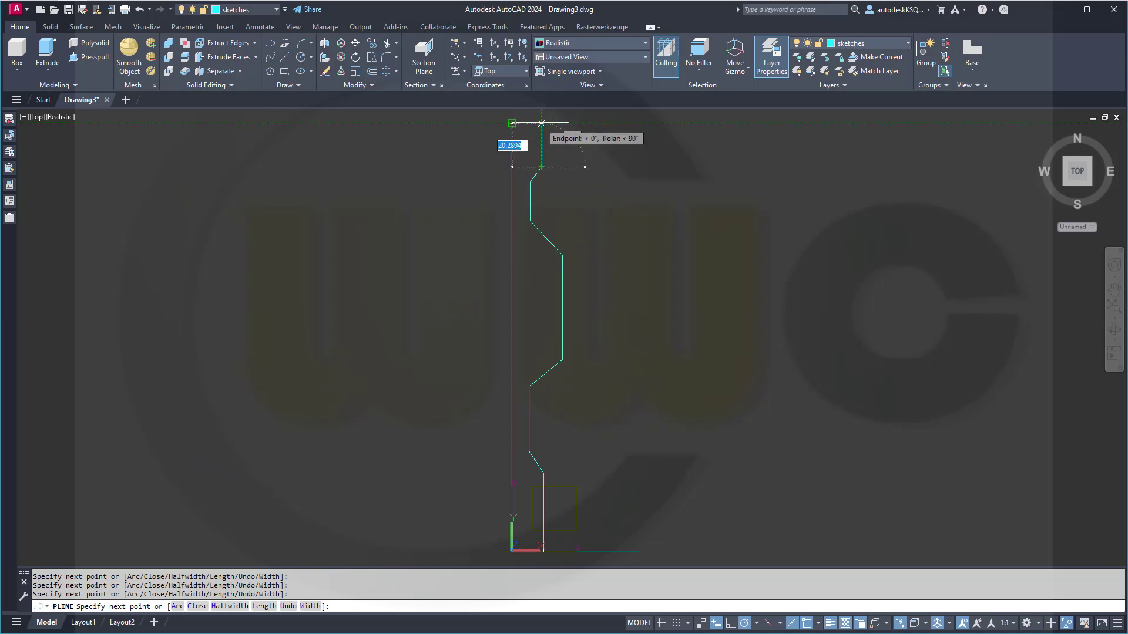
pyautogui.click(541, 124)
pyautogui.press('Escape')
pyautogui.press('Escape')
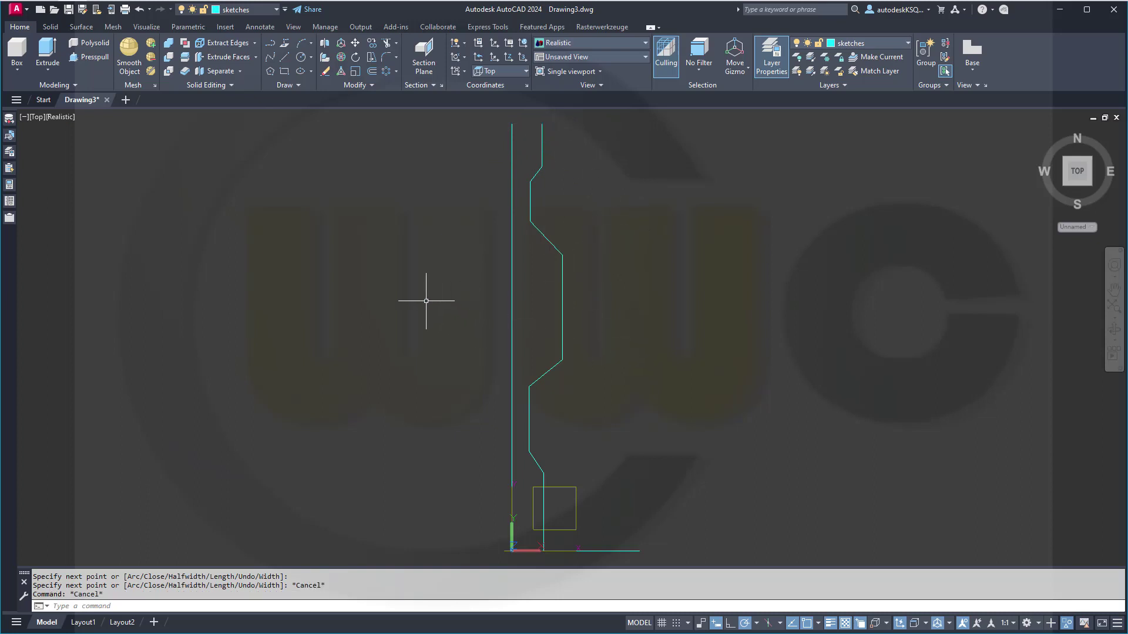
# Fillet all corners of the stepped profile polyline at once with radius 10
pyautogui.click(386, 59)
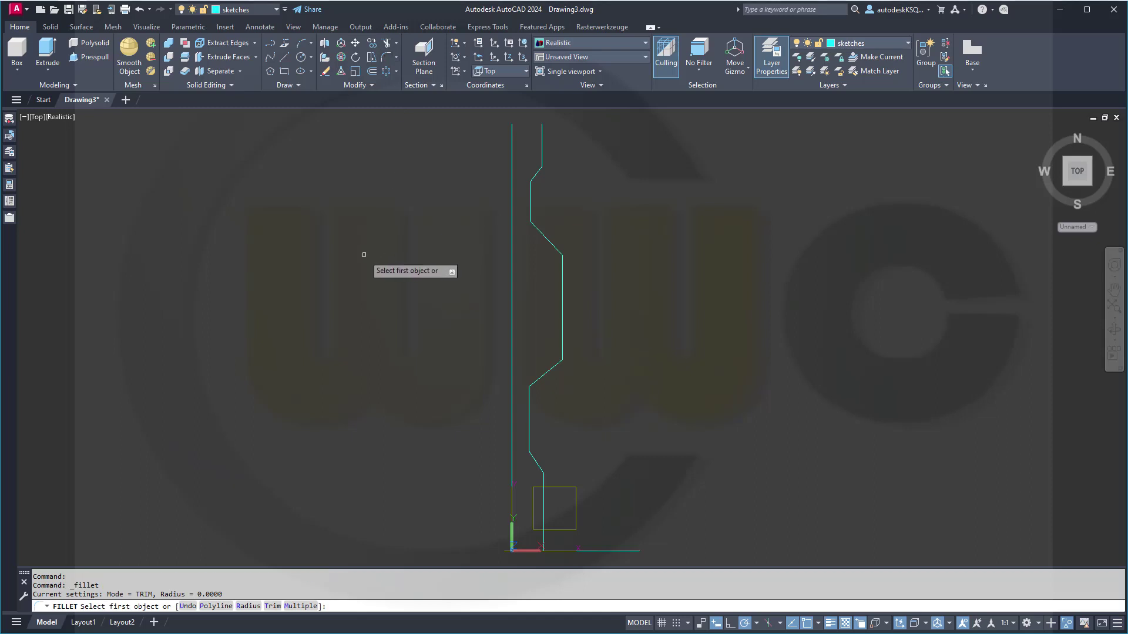
pyautogui.rightClick(364, 255)
pyautogui.click(387, 316)
pyautogui.write('10')
pyautogui.press('Return')
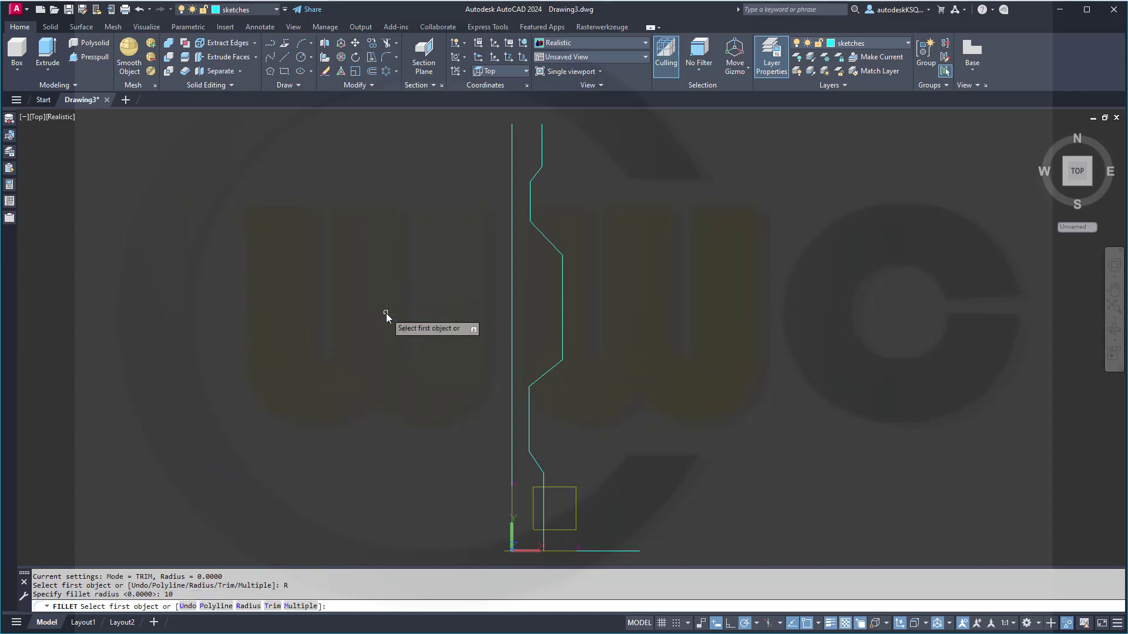
pyautogui.rightClick(329, 352)
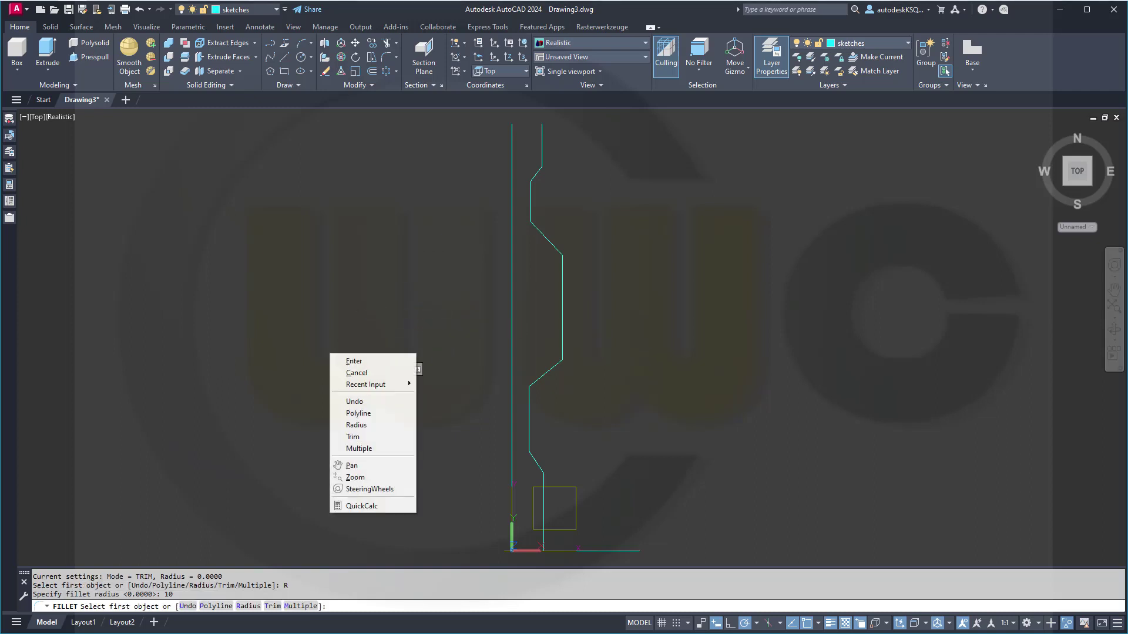
pyautogui.click(361, 416)
pyautogui.click(528, 434)
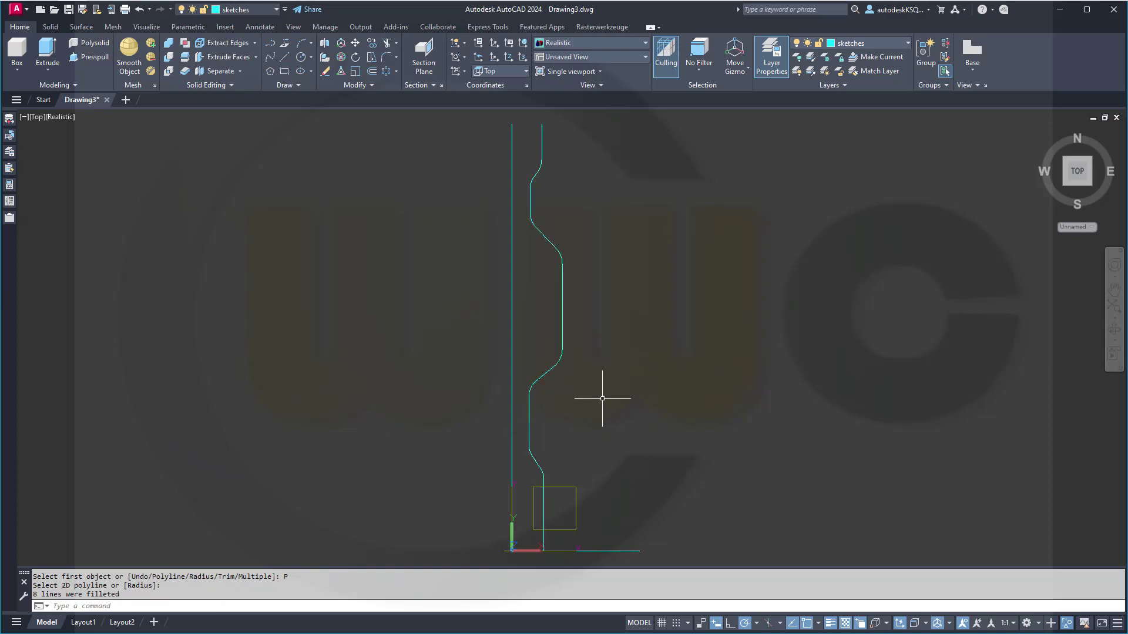
pyautogui.press('Escape')
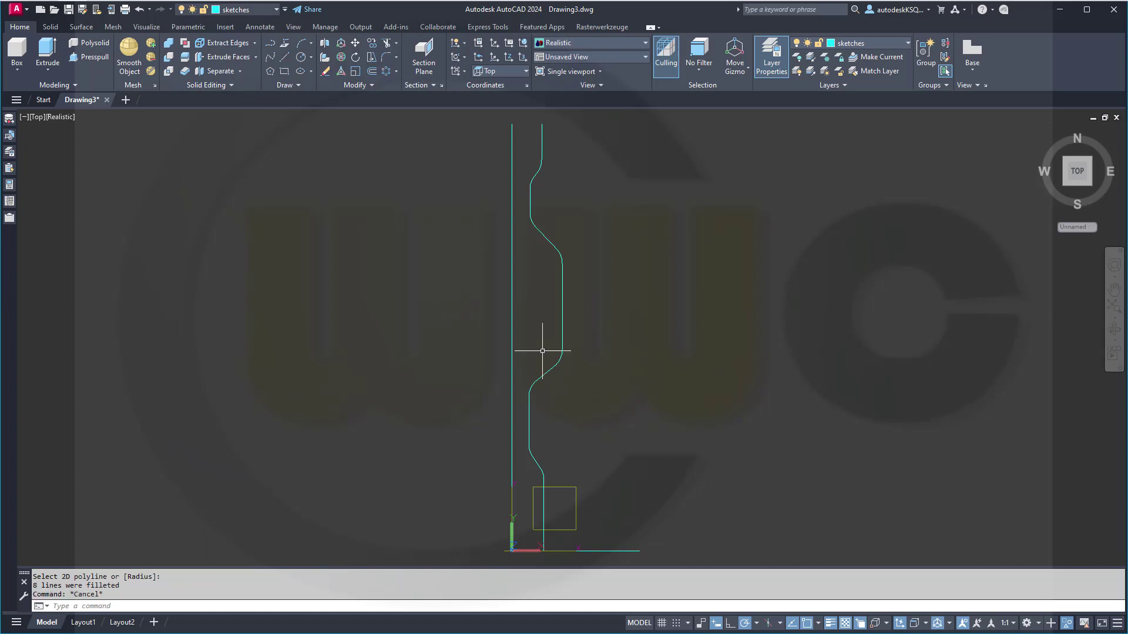
# Revolve the filleted profile 360° around the 200-unit vertical line as axis
pyautogui.click(82, 27)
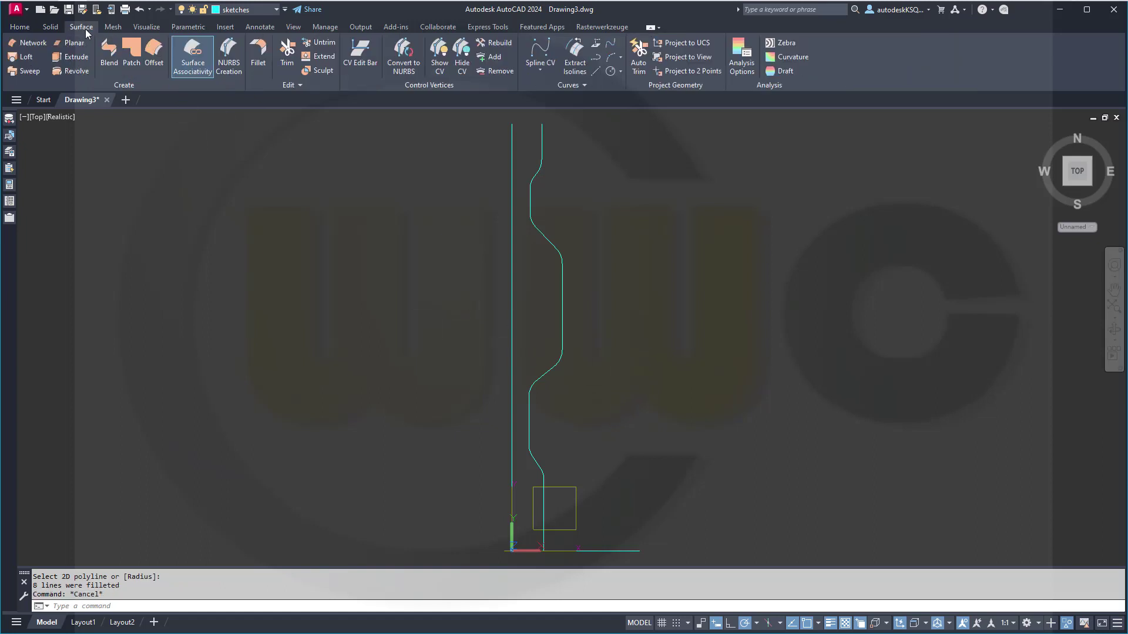
pyautogui.click(76, 69)
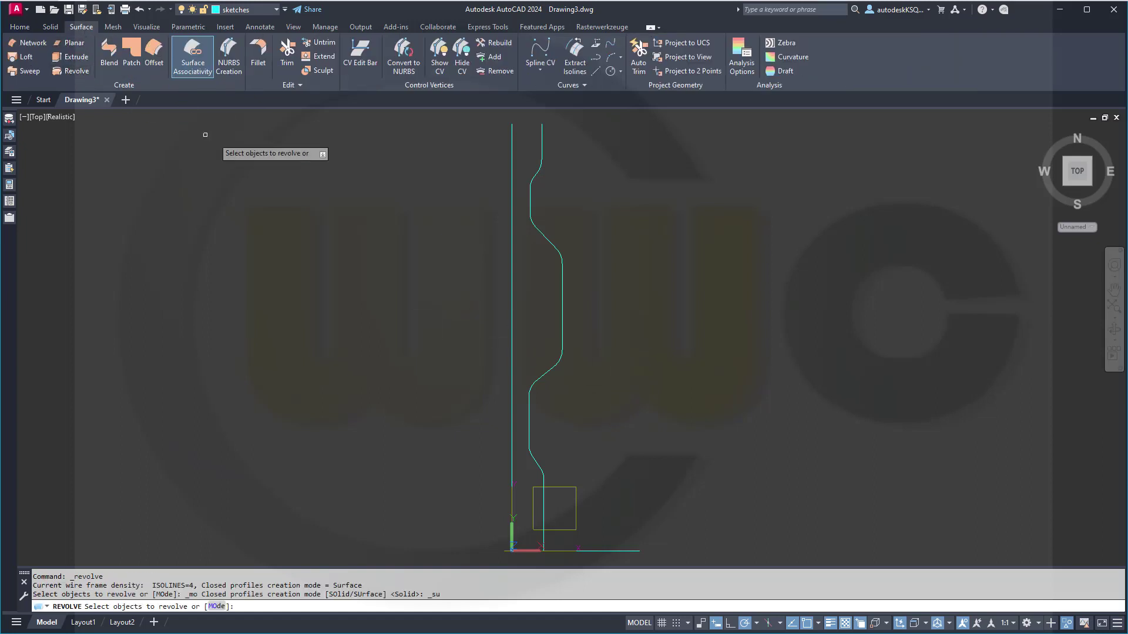
pyautogui.click(561, 273)
pyautogui.rightClick(413, 227)
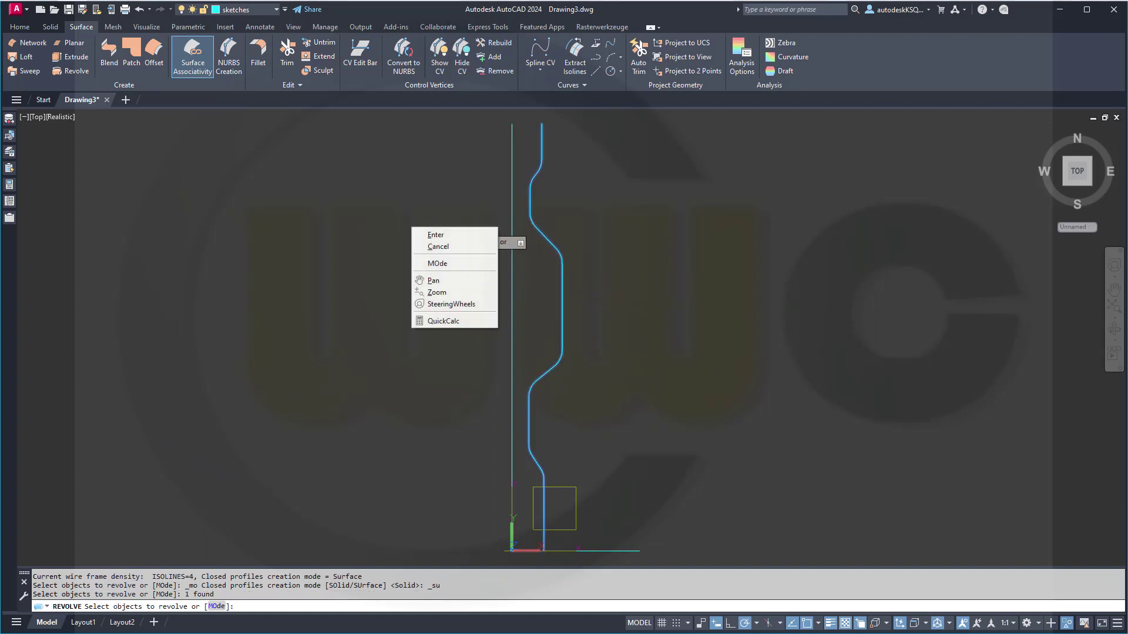
pyautogui.click(427, 235)
pyautogui.rightClick(428, 235)
pyautogui.click(458, 289)
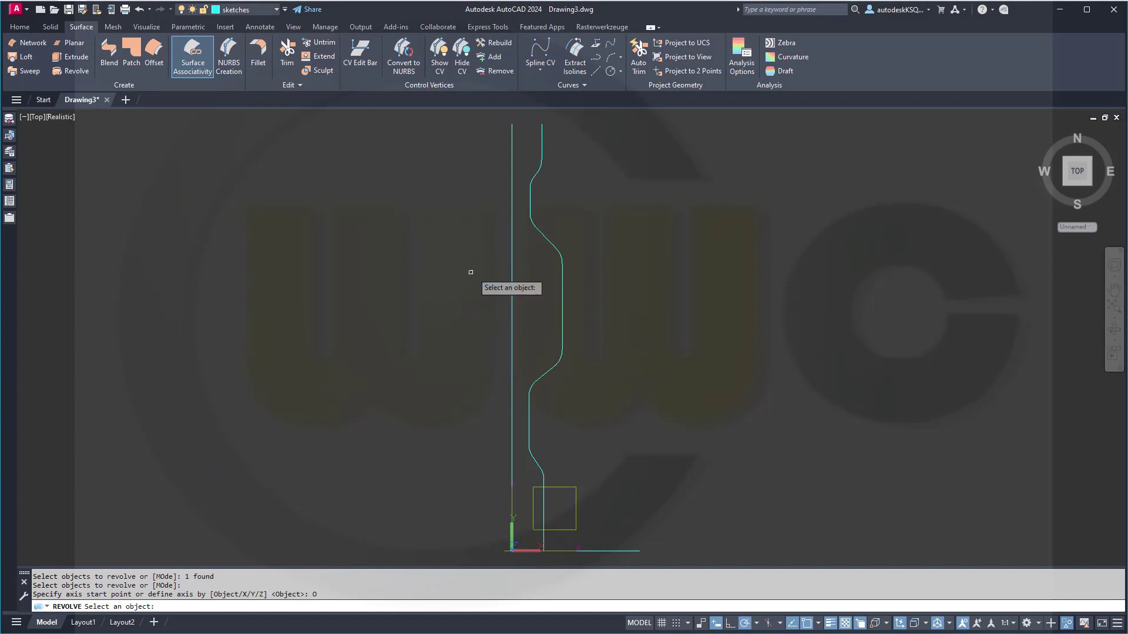
pyautogui.click(511, 291)
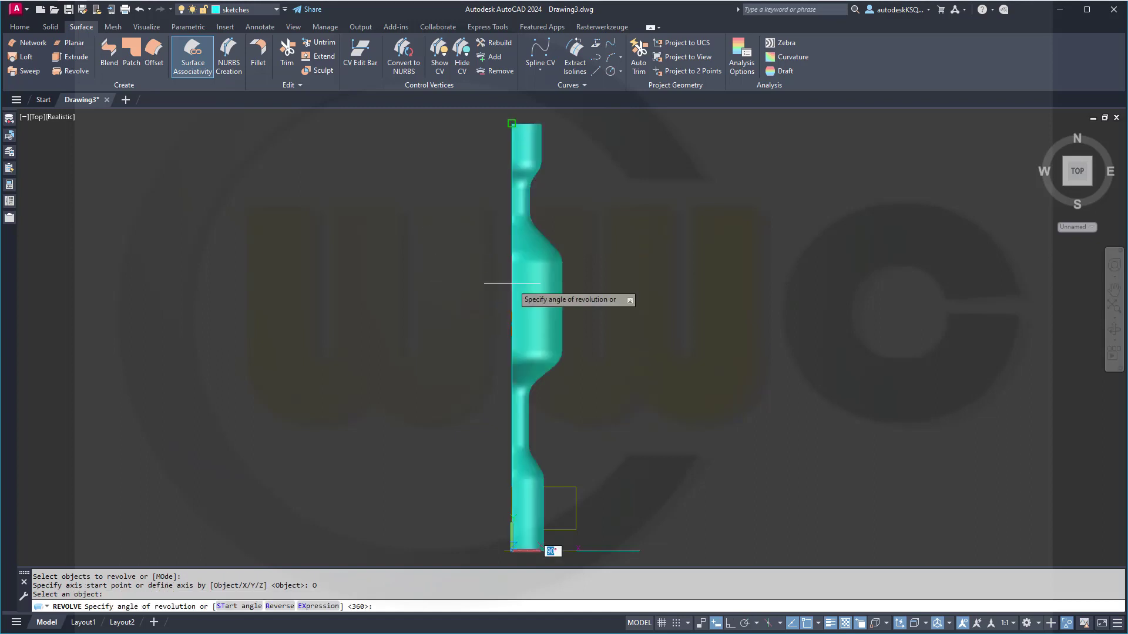
pyautogui.rightClick(470, 262)
pyautogui.click(503, 270)
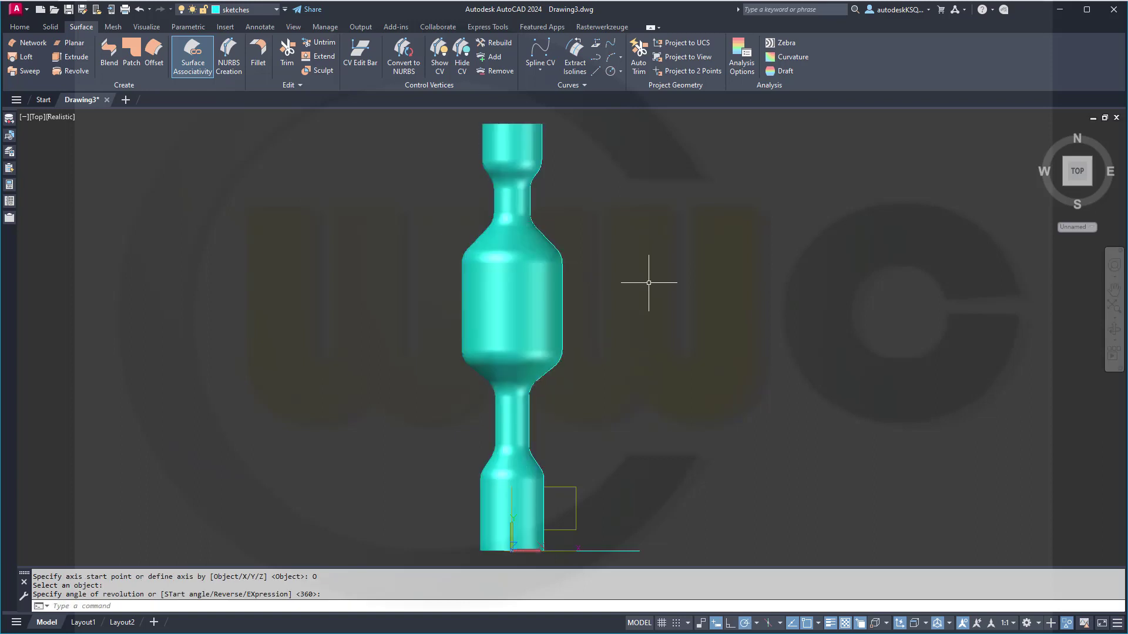
pyautogui.scroll(-2, 626, 276)
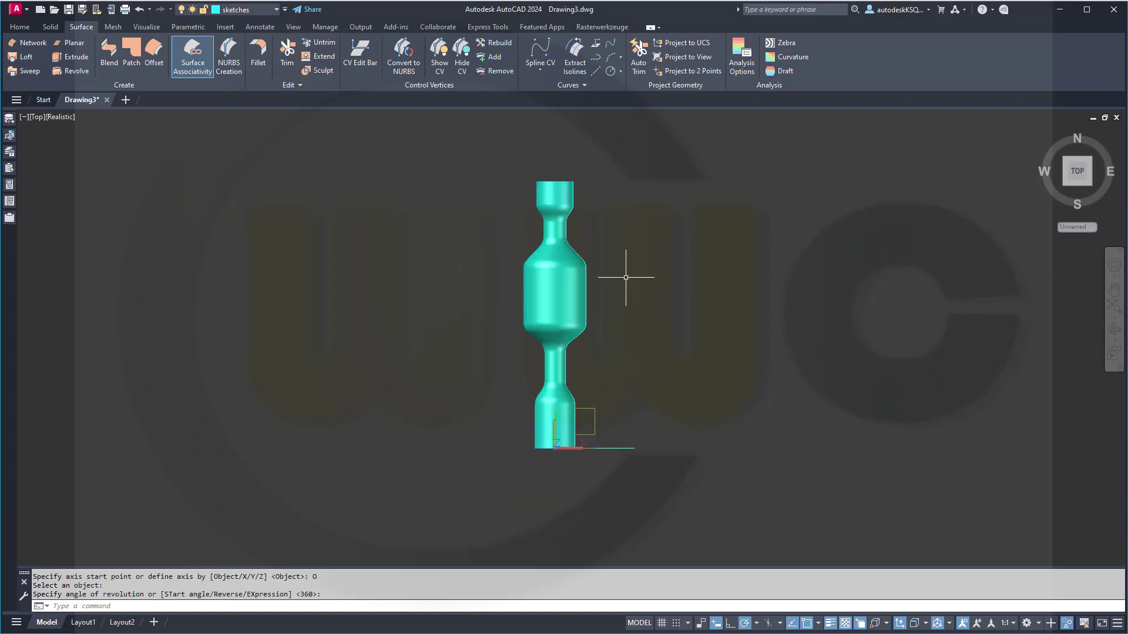
pyautogui.moveTo(615, 287); pyautogui.dragTo(572, 302, button='middle')
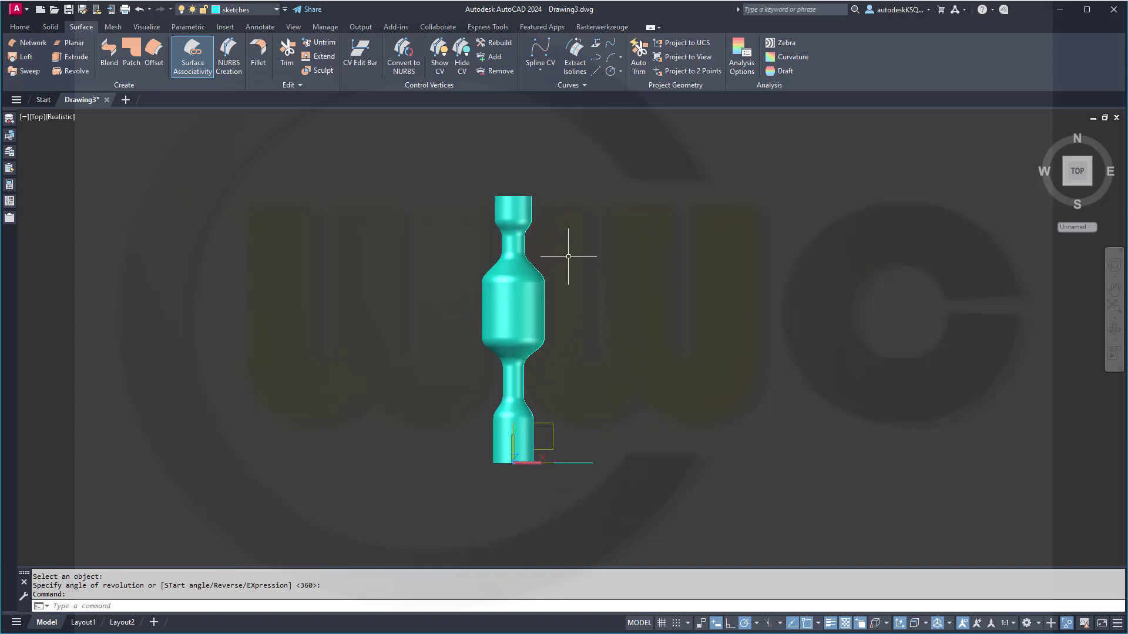
# Extend the revolved surface's top edge and bottom edge by 5 units each
pyautogui.click(333, 61)
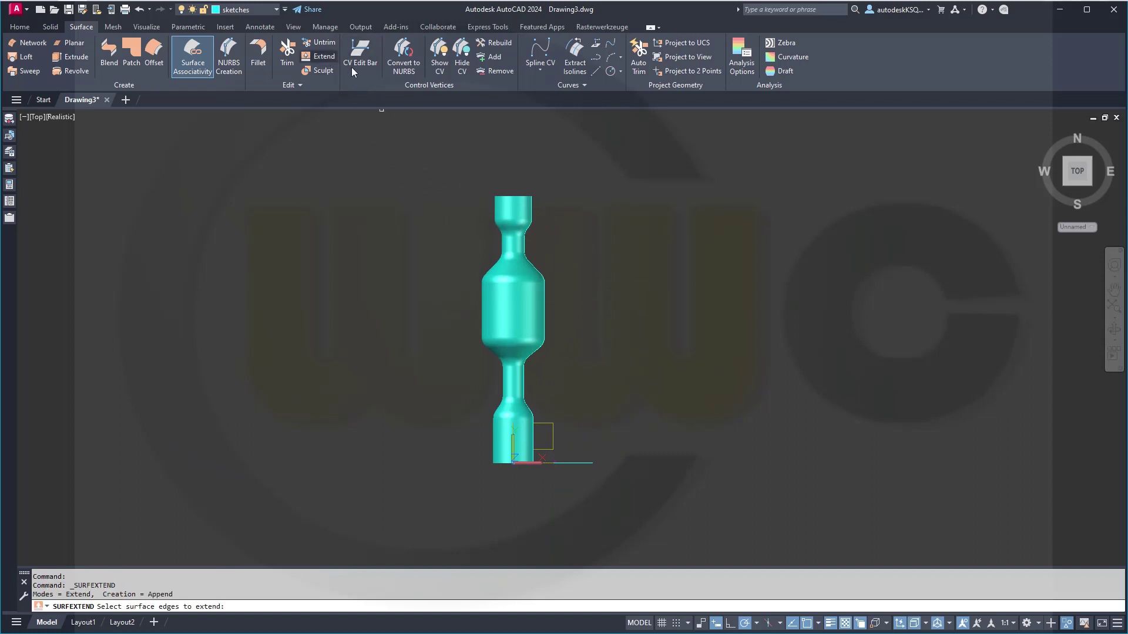
pyautogui.click(506, 195)
pyautogui.press('Return')
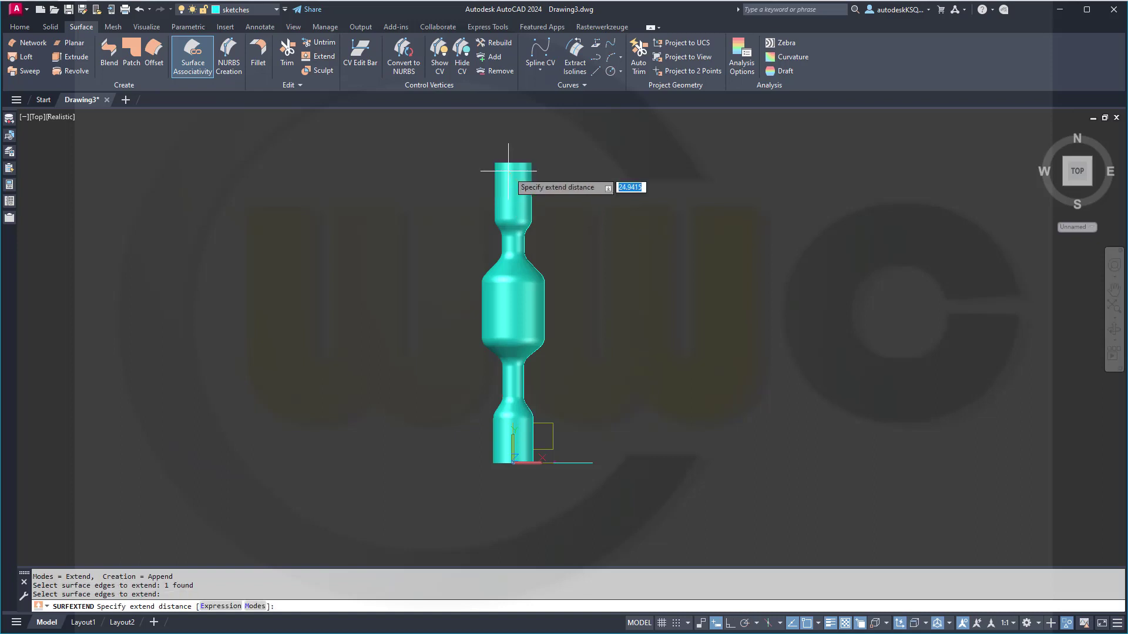
pyautogui.press('Return')
pyautogui.press('Return')
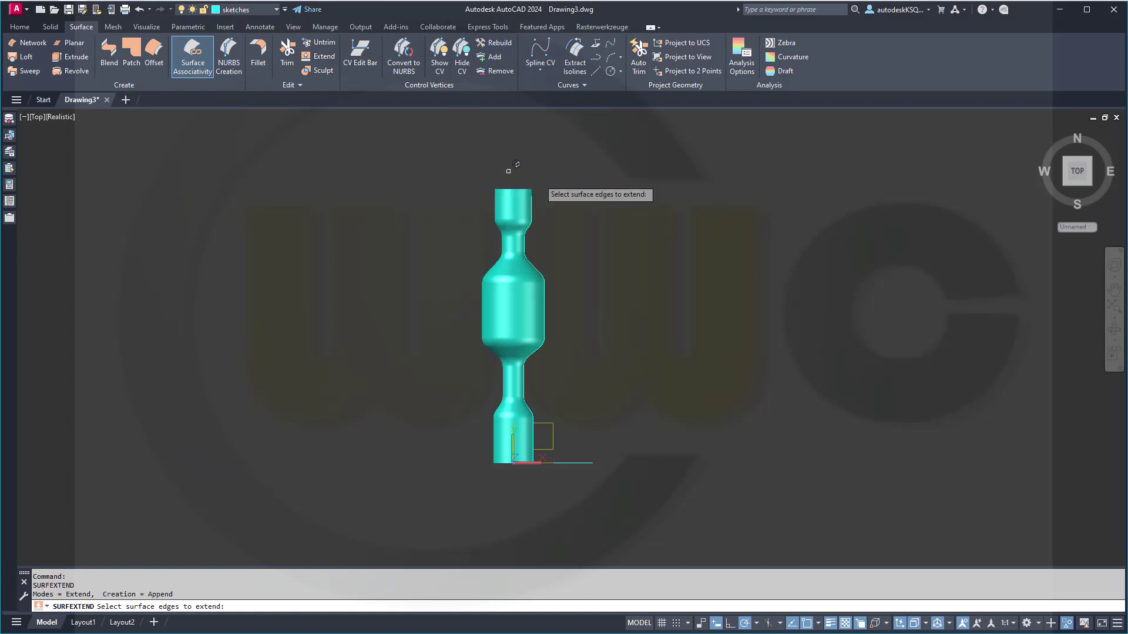
pyautogui.click(510, 456)
pyautogui.press('Return')
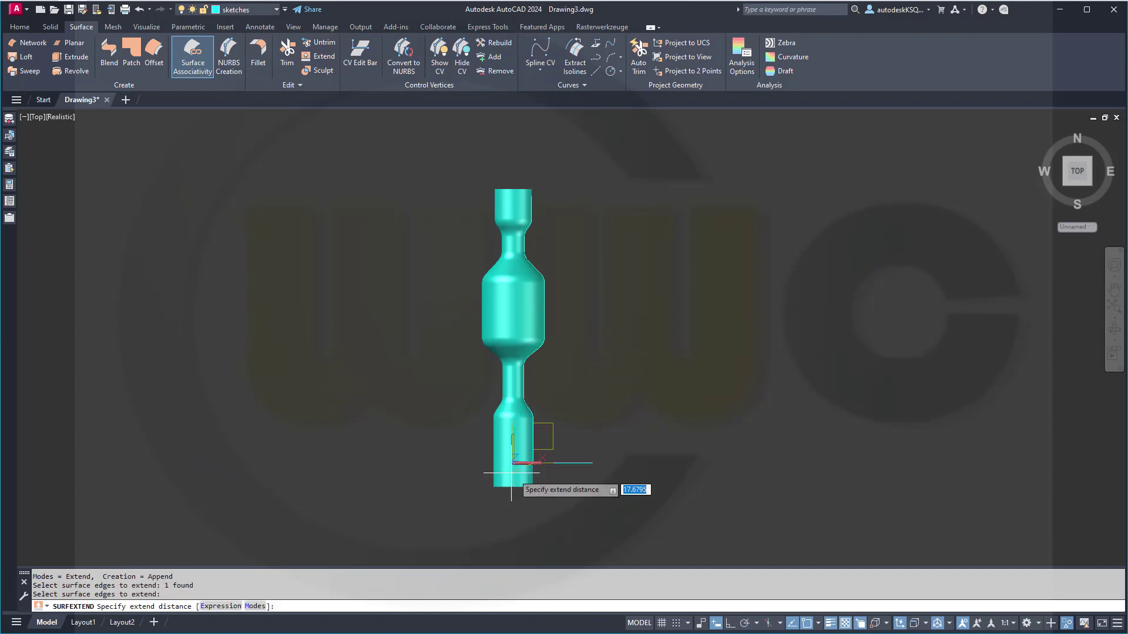
pyautogui.write('5')
pyautogui.press('Return')
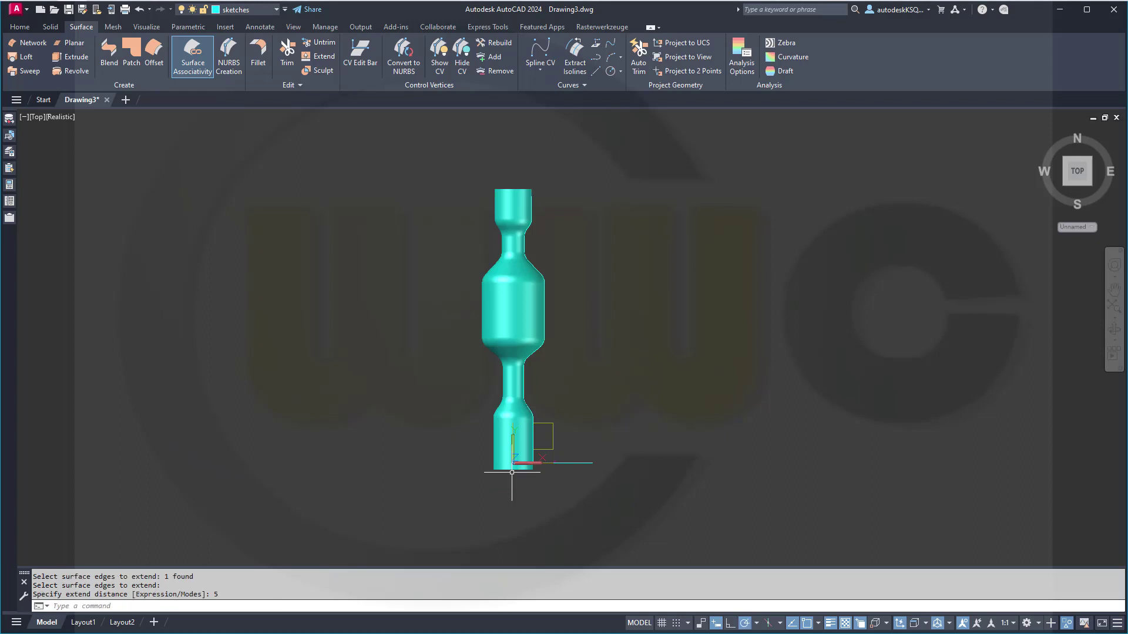
# Union the middle body with the top and bottom cylinders, continuing past the surface warning
pyautogui.click(59, 28)
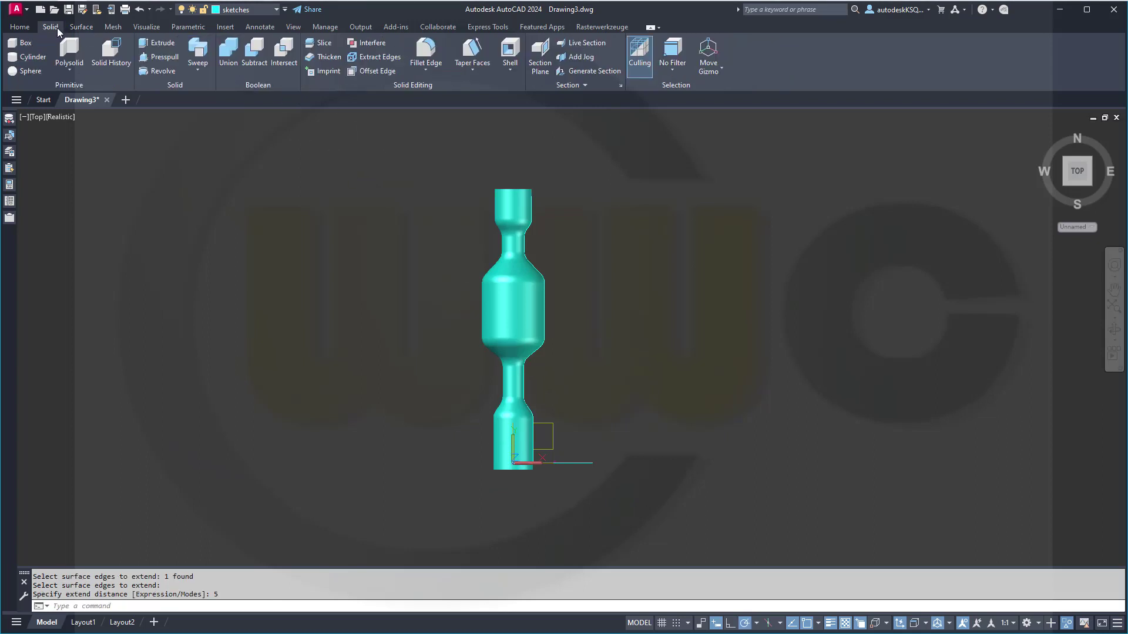
pyautogui.click(228, 53)
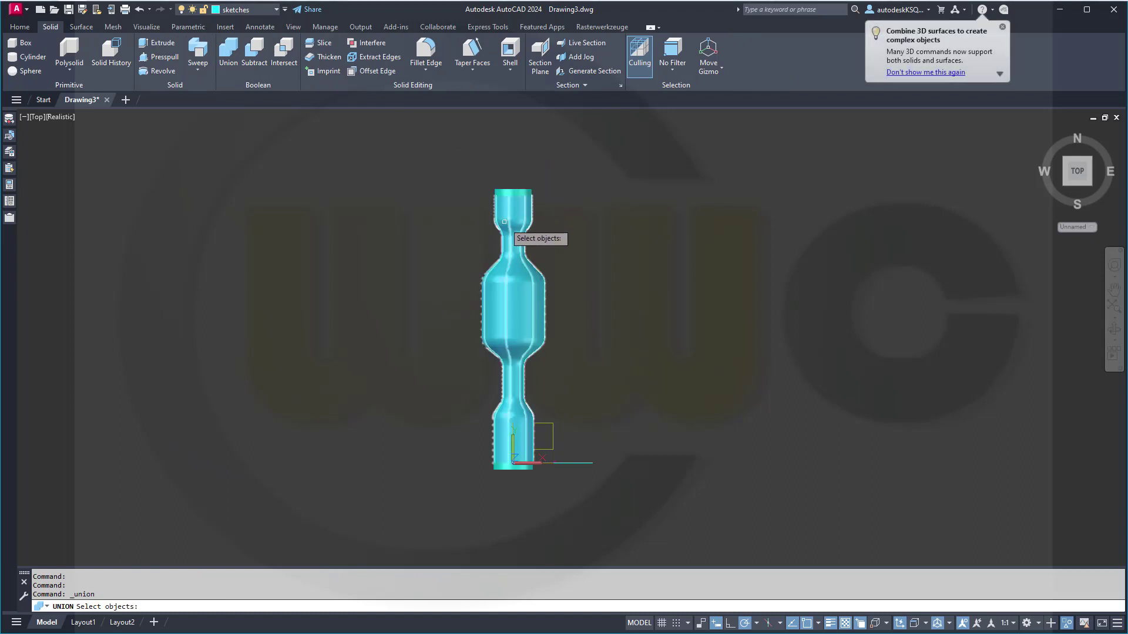
pyautogui.click(510, 268)
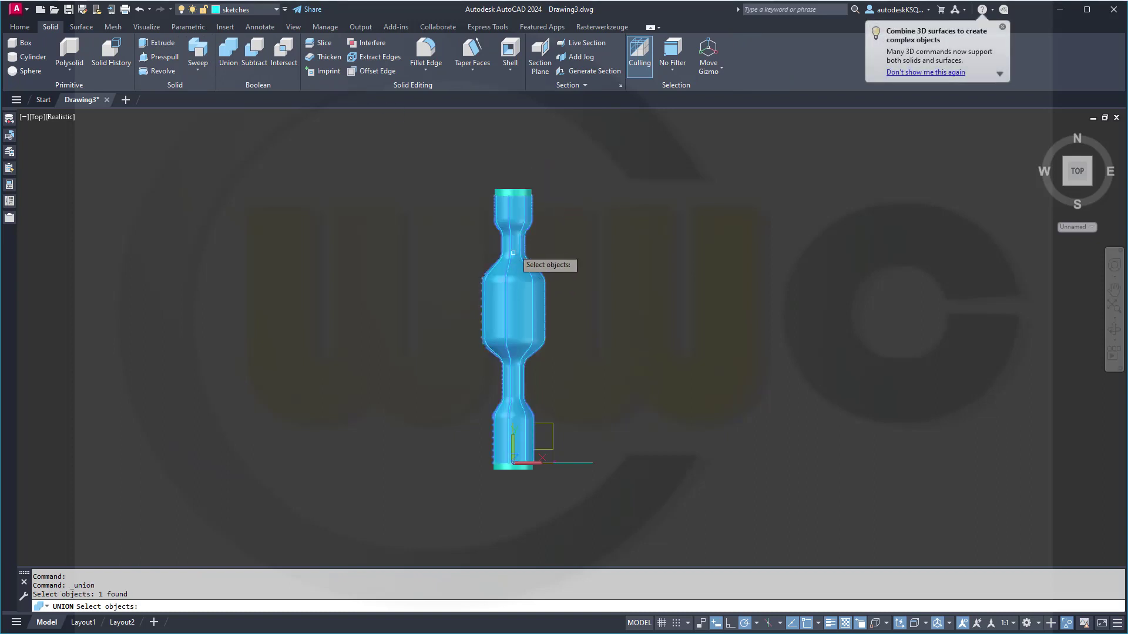
pyautogui.click(510, 192)
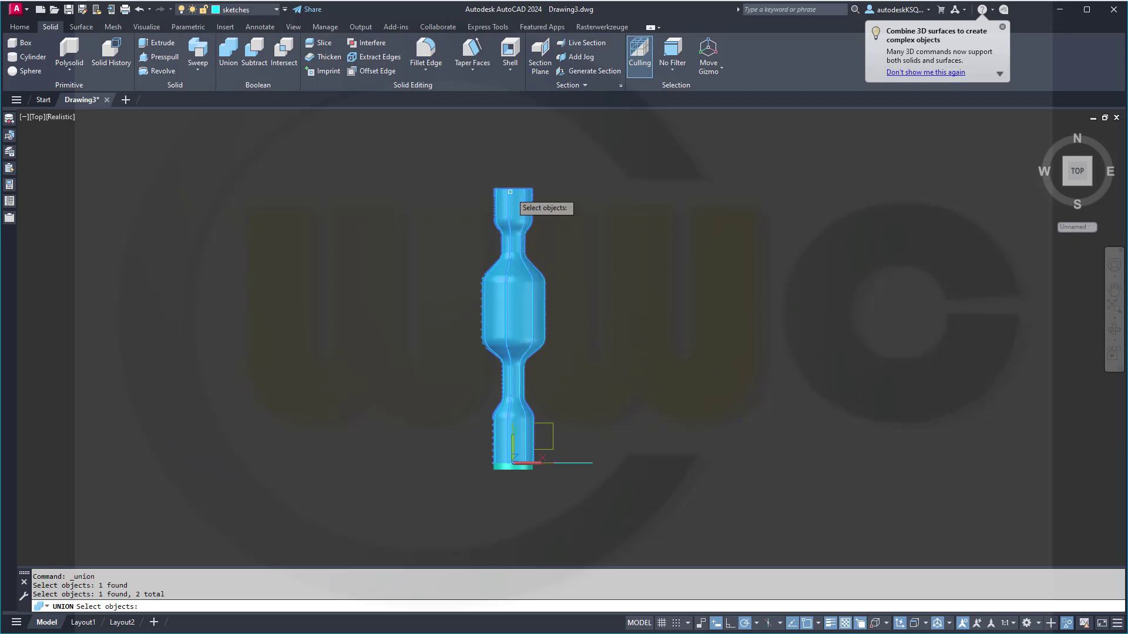
pyautogui.click(509, 467)
pyautogui.press('Return')
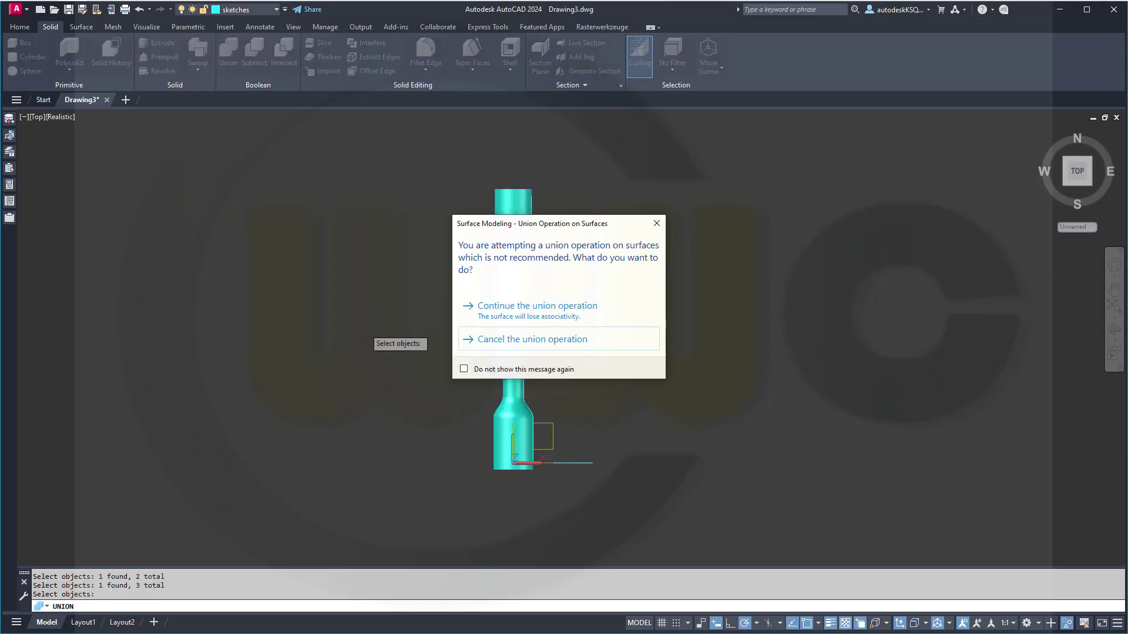
pyautogui.click(470, 310)
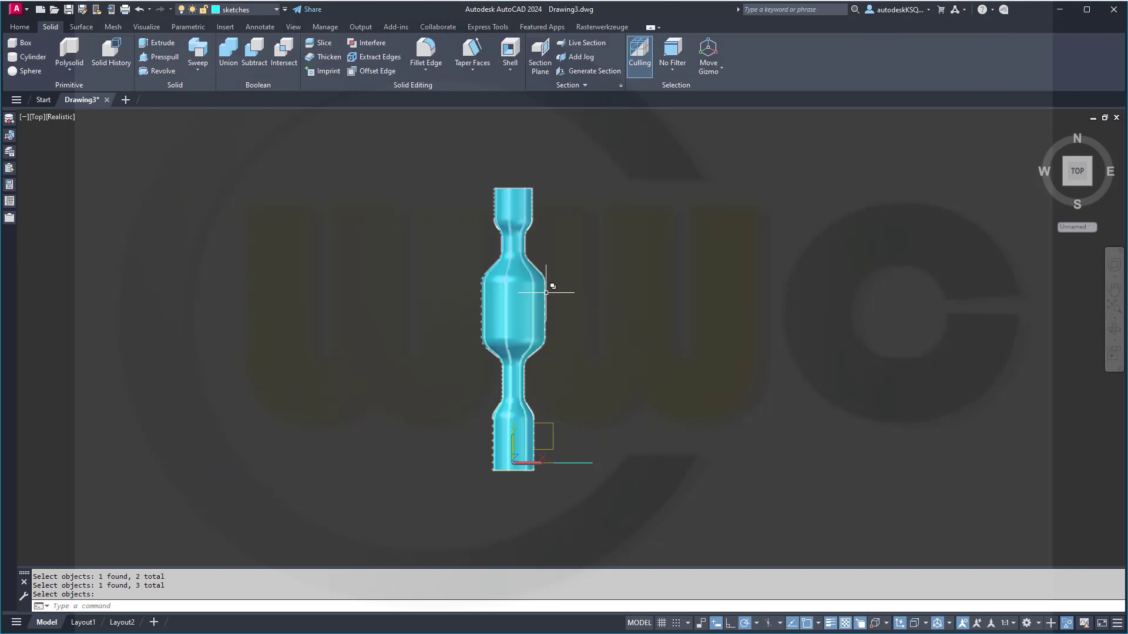
# Move the merged body to the surfaces layer and make solid_plus the current layer
pyautogui.click(509, 289)
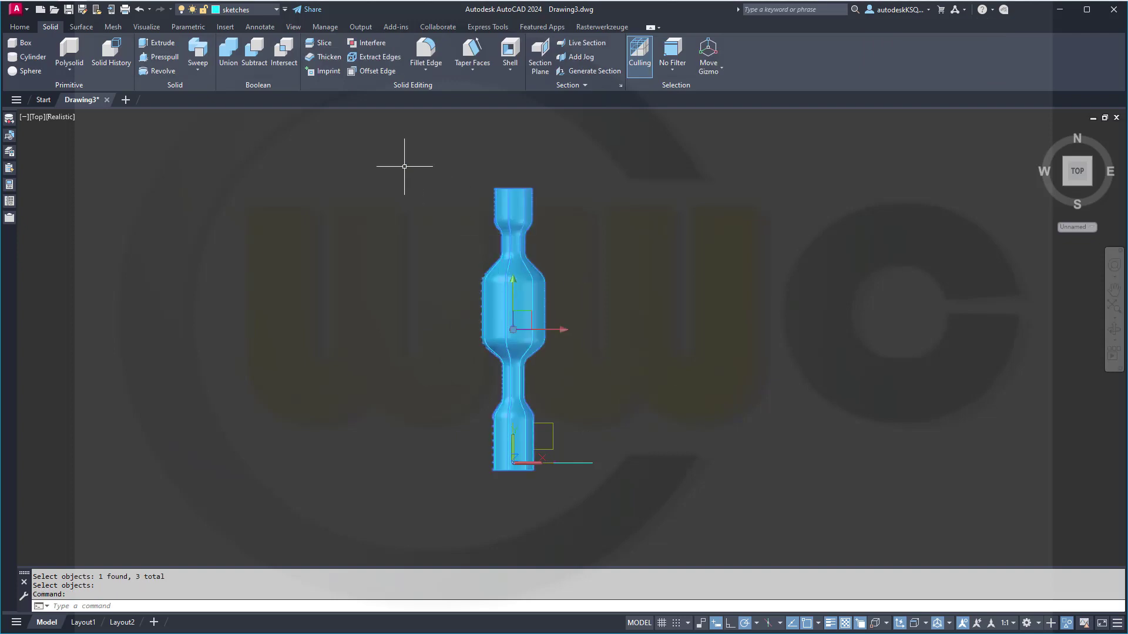
pyautogui.click(275, 10)
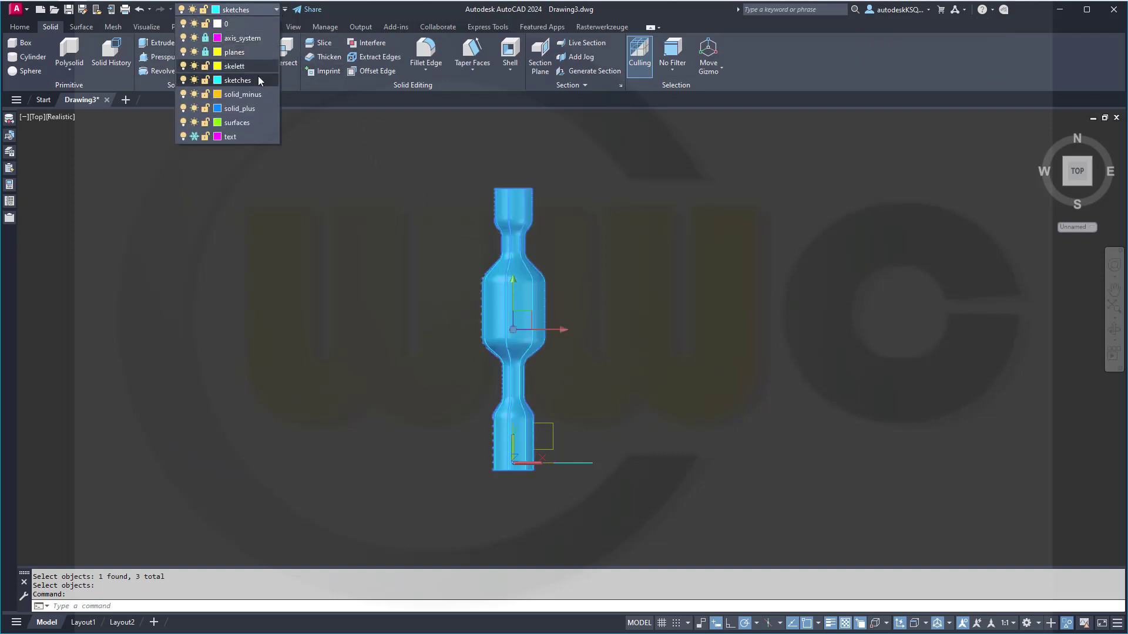
pyautogui.click(259, 121)
pyautogui.press('Escape')
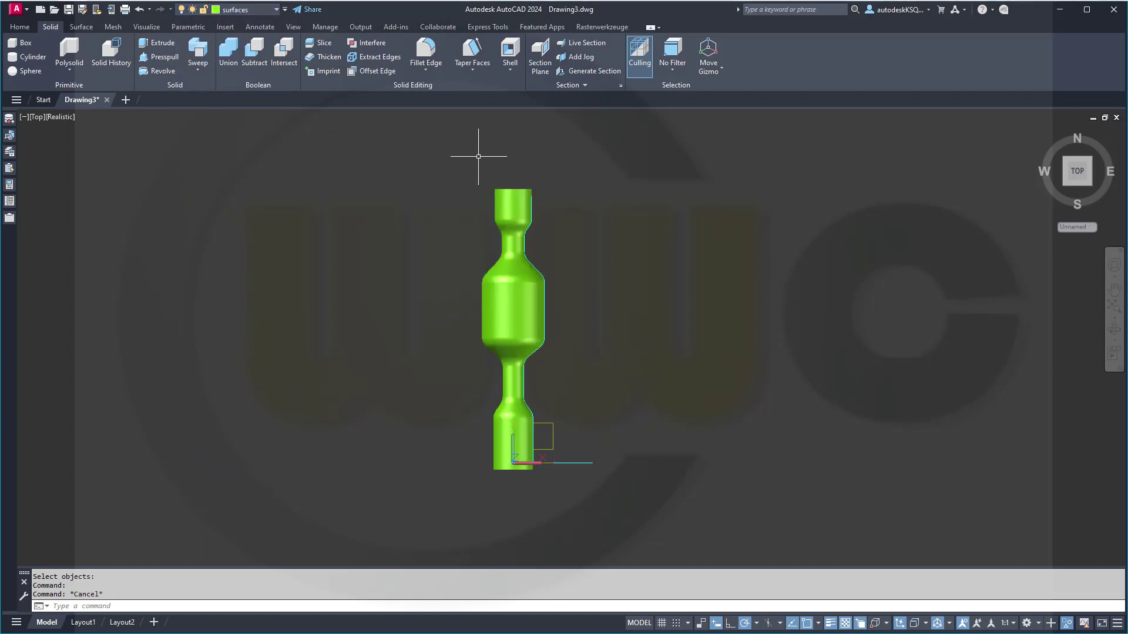
pyautogui.scroll(-1, 591, 258)
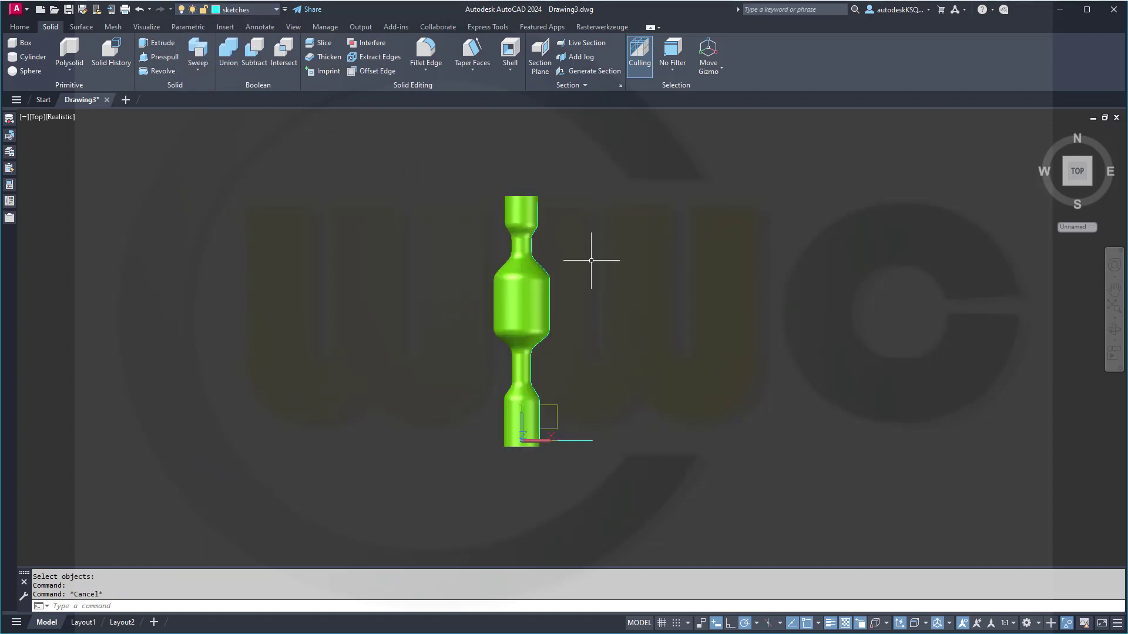
pyautogui.click(277, 10)
pyautogui.click(264, 108)
# Turn off the sketches and 0 layers so only the turned body remains visible
pyautogui.click(261, 9)
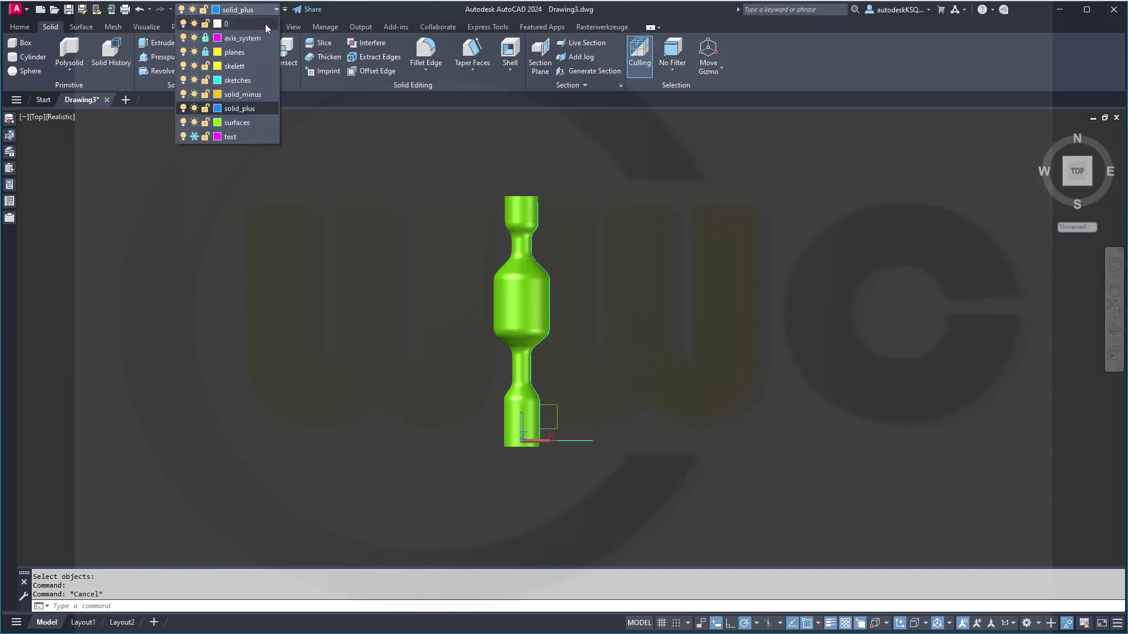
pyautogui.click(183, 80)
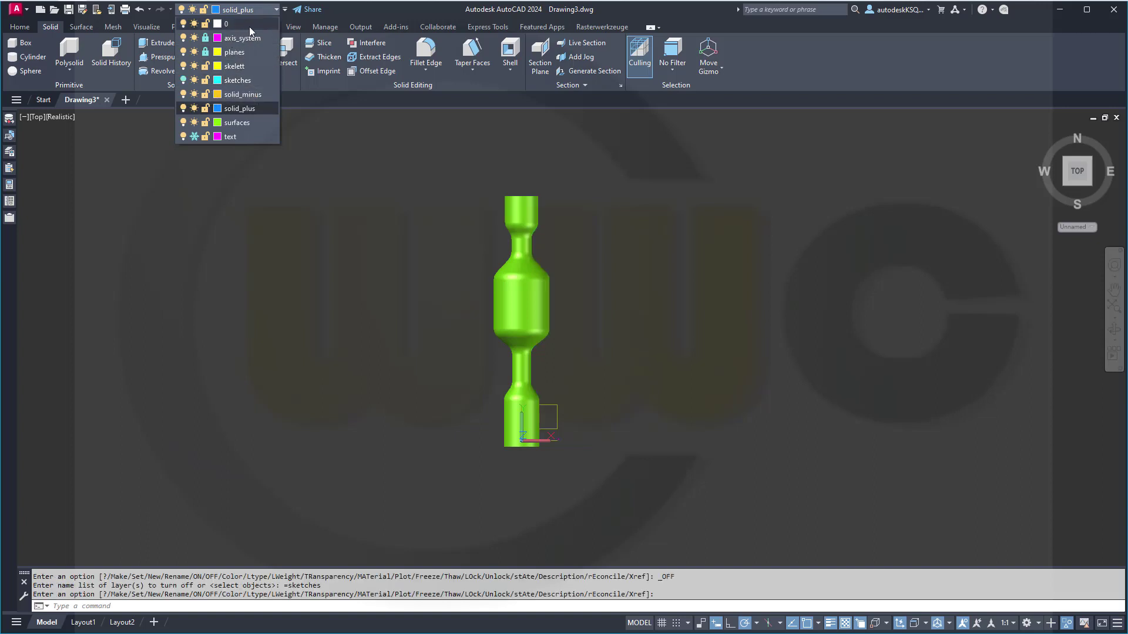
pyautogui.click(183, 24)
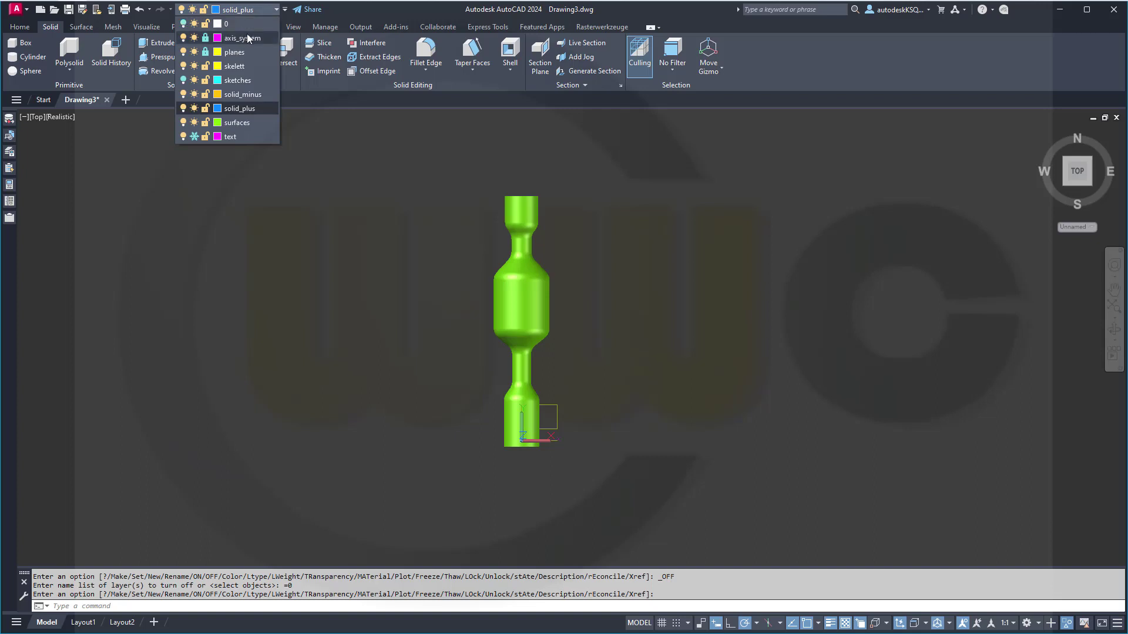
pyautogui.click(734, 296)
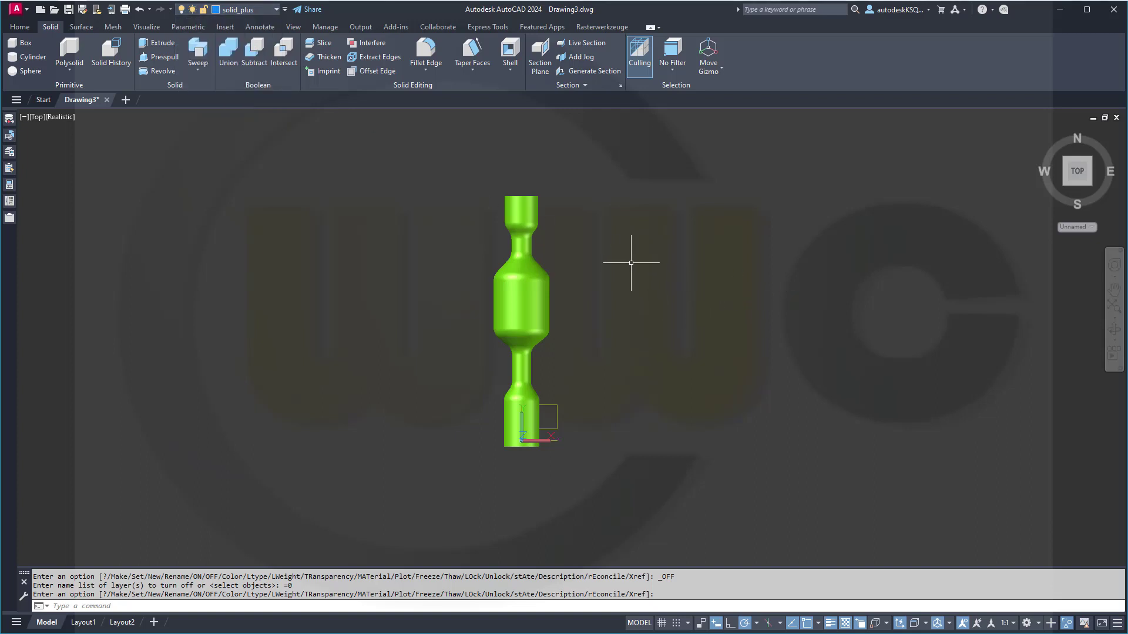
pyautogui.scroll(-2, 627, 259)
pyautogui.moveTo(624, 267); pyautogui.dragTo(581, 302, button='middle')
pyautogui.press('Return')
pyautogui.scroll(2, 575, 344)
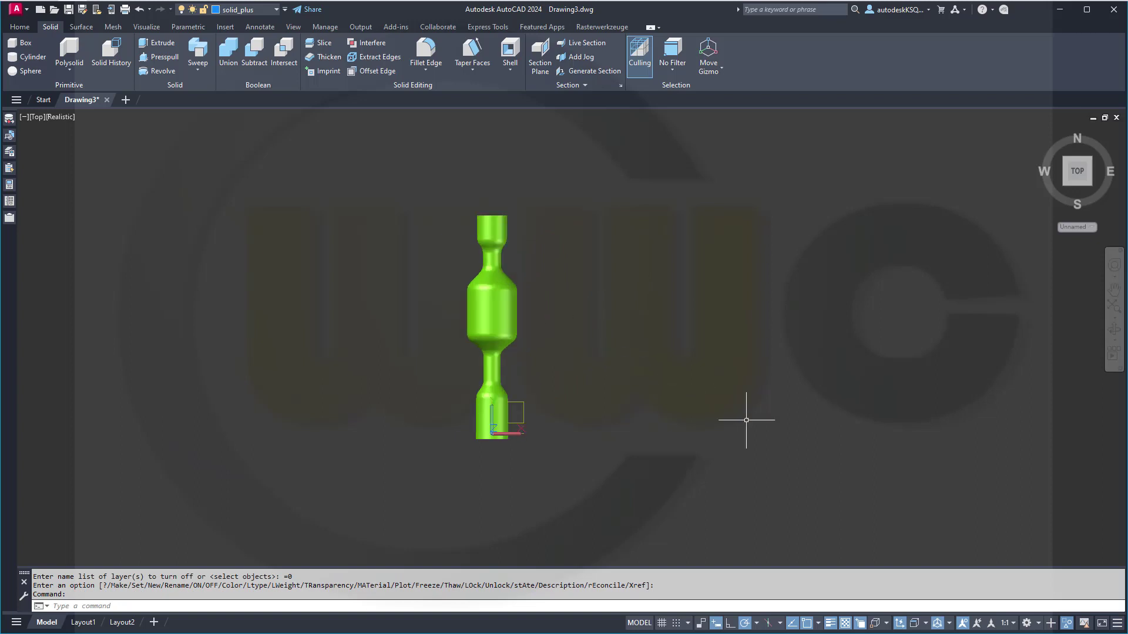
pyautogui.click(1067, 626)
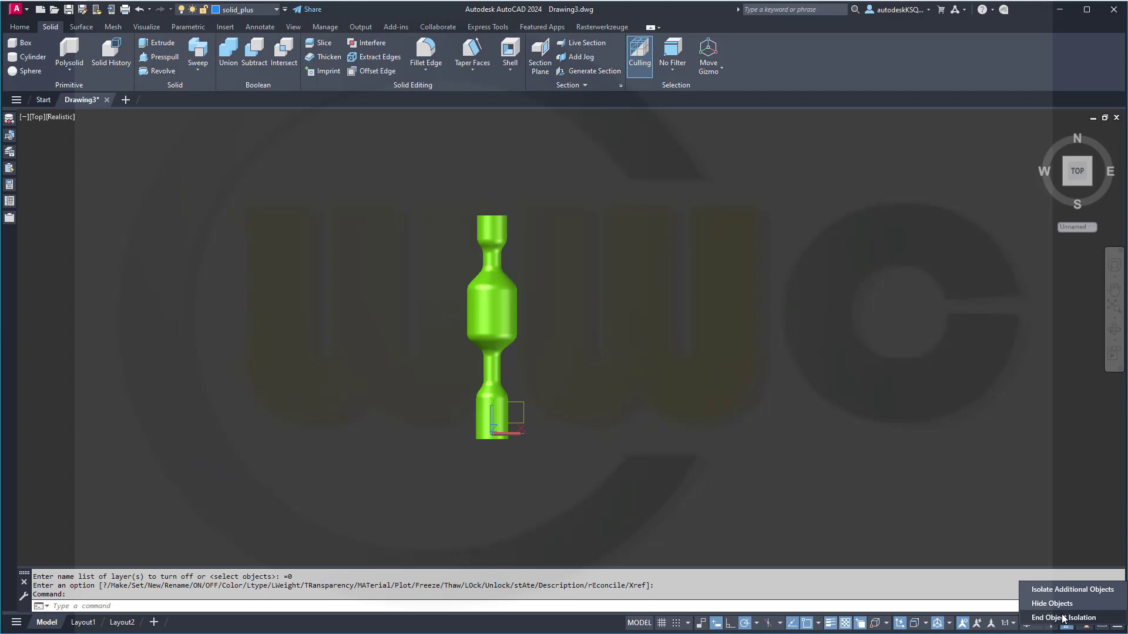
# Show the hidden helical fins again, then trim the helix surface outside the body using the body as cutter
pyautogui.click(1065, 618)
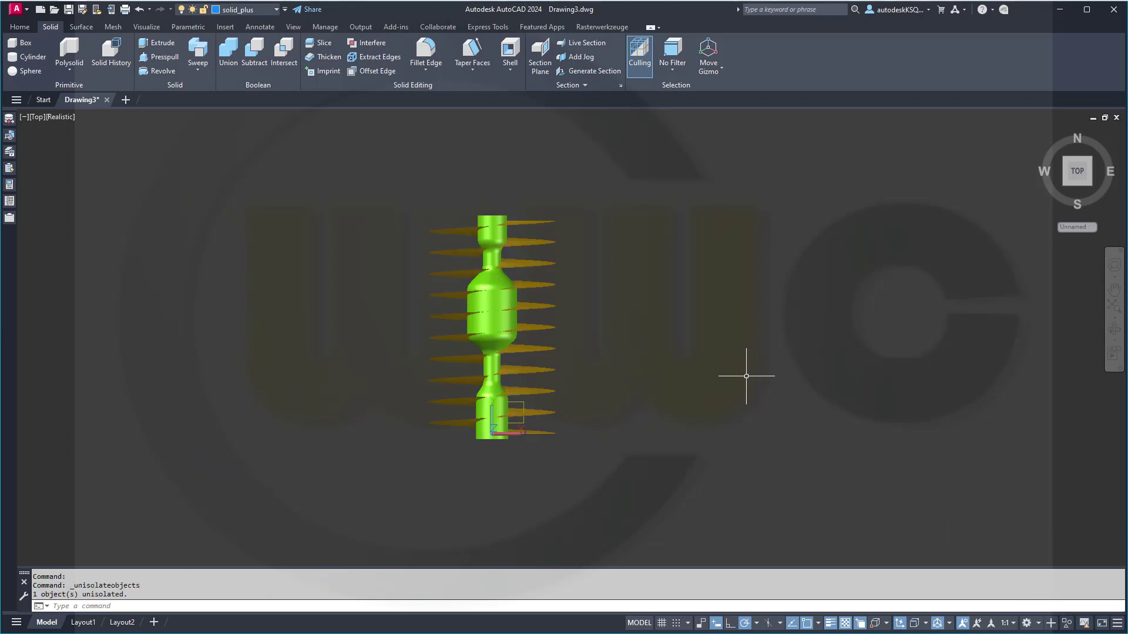
pyautogui.keyDown('shift'); pyautogui.moveTo(684, 349); pyautogui.dragTo(609, 351, button='middle'); pyautogui.keyUp('shift')
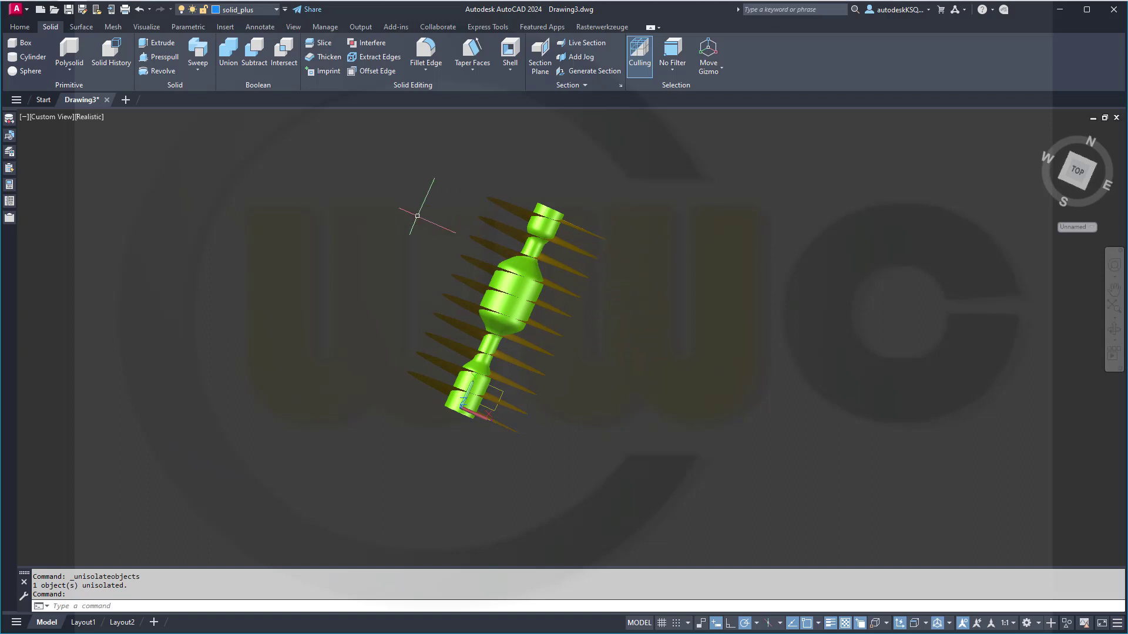
pyautogui.click(81, 27)
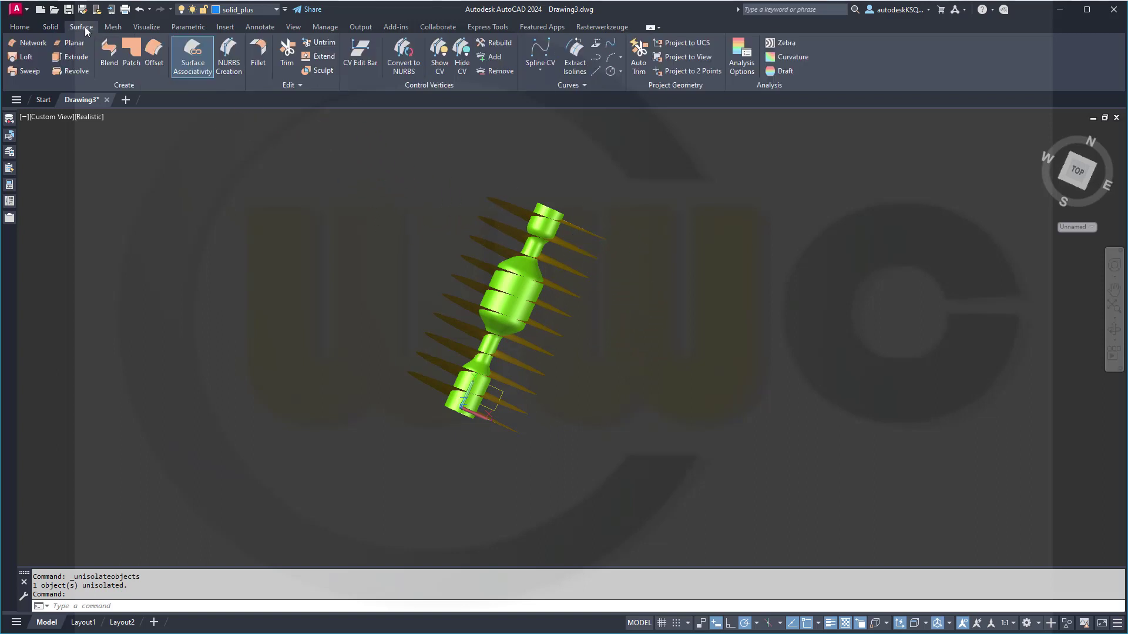
pyautogui.click(287, 51)
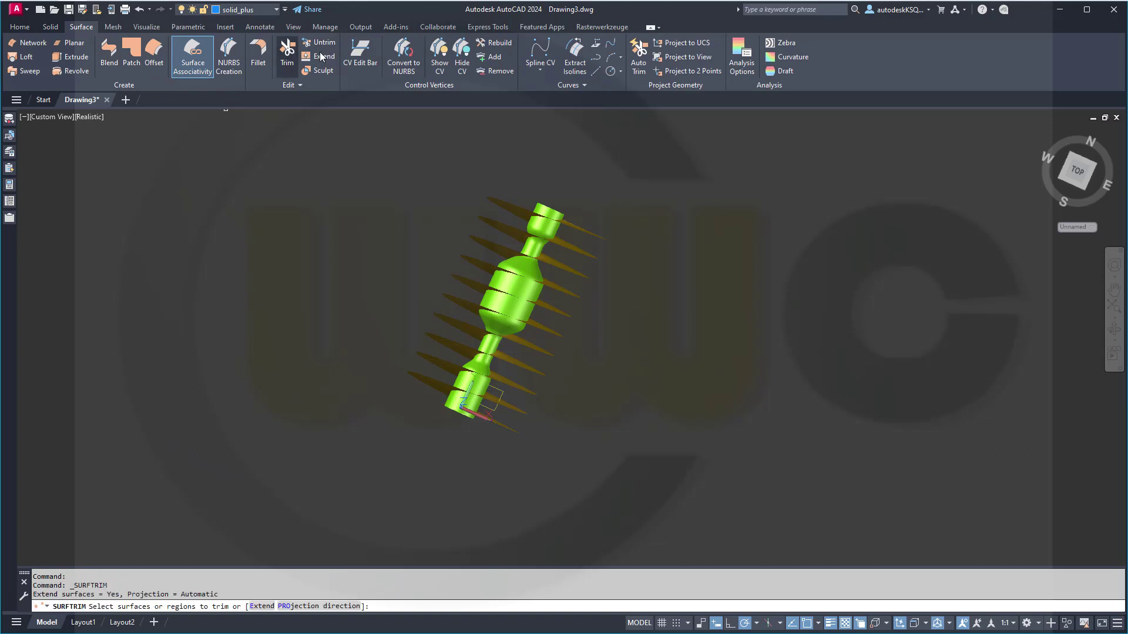
pyautogui.click(578, 224)
pyautogui.rightClick(614, 205)
pyautogui.click(641, 214)
pyautogui.click(553, 275)
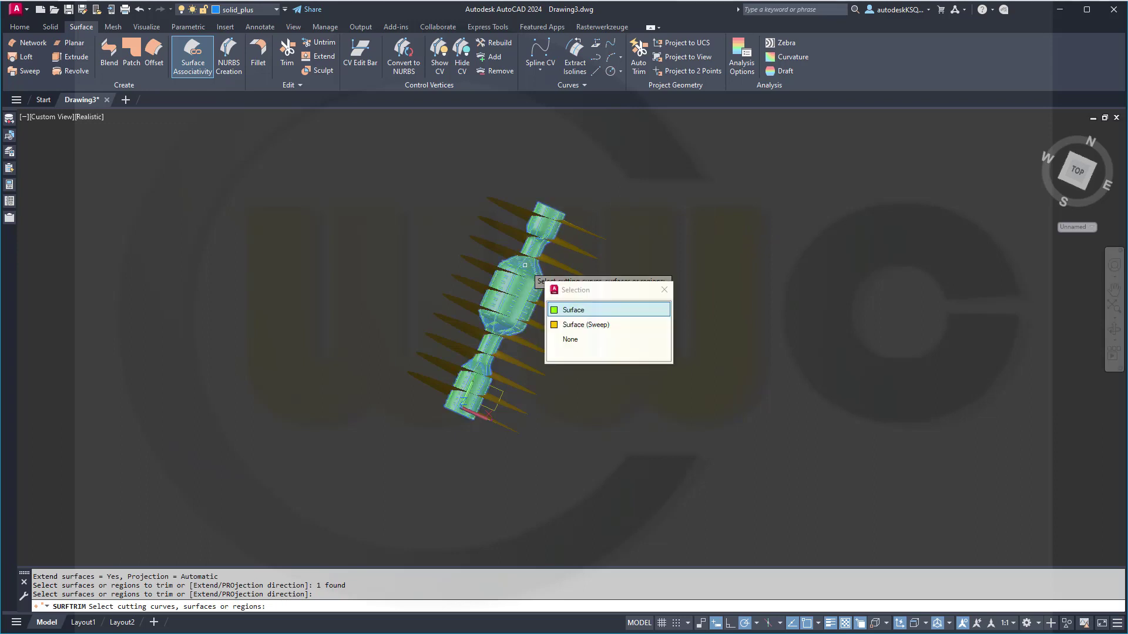
pyautogui.click(574, 312)
pyautogui.press('Return')
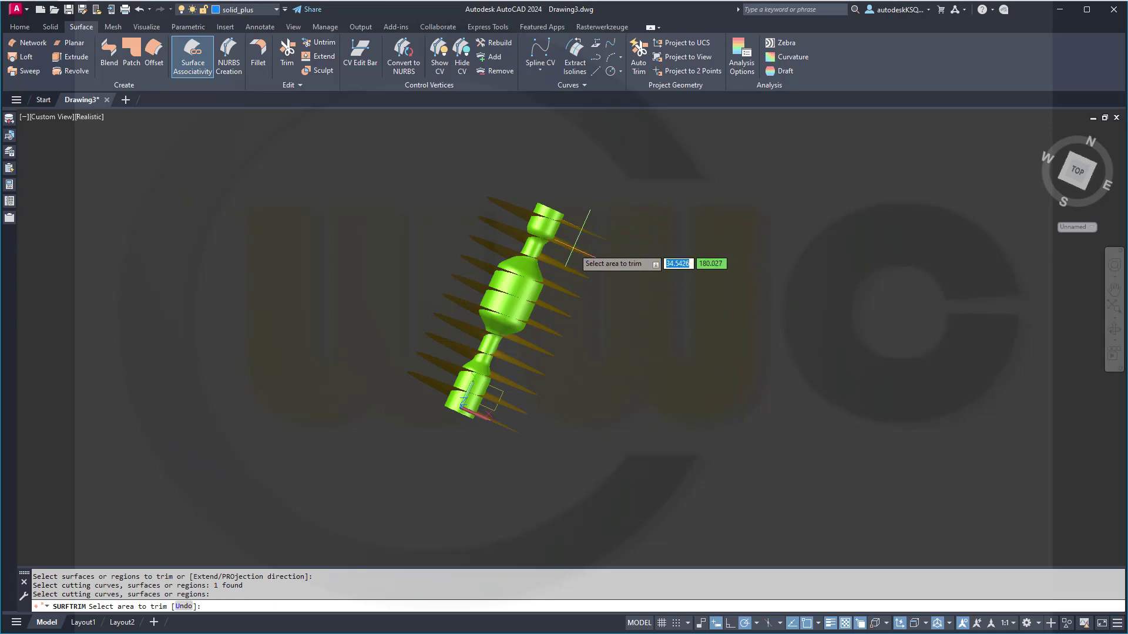
pyautogui.click(573, 248)
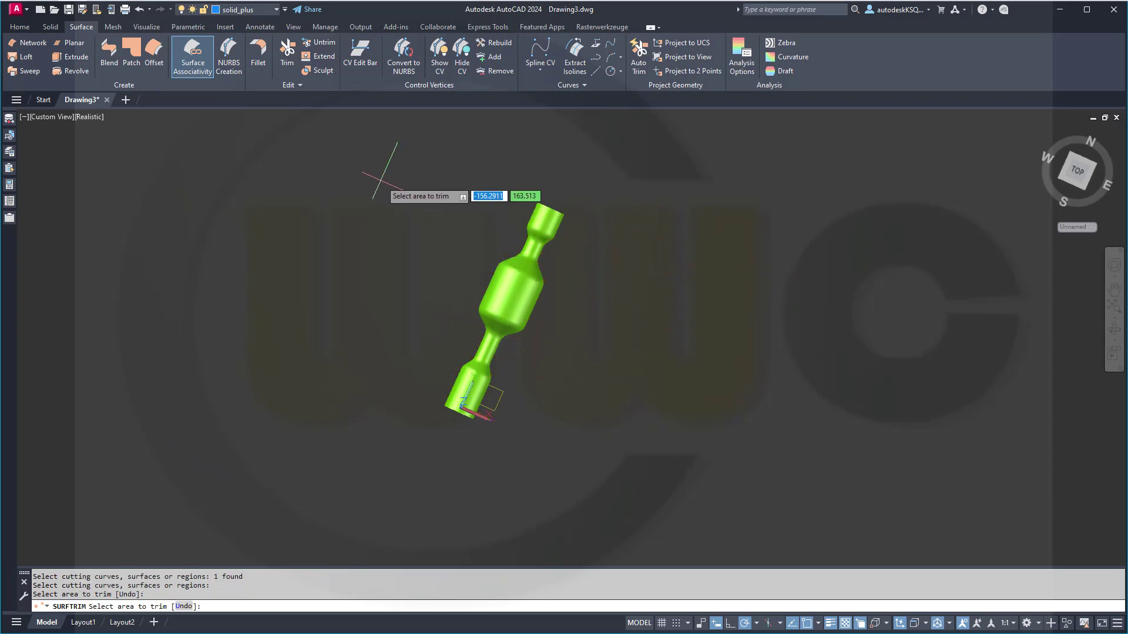
pyautogui.press('Escape')
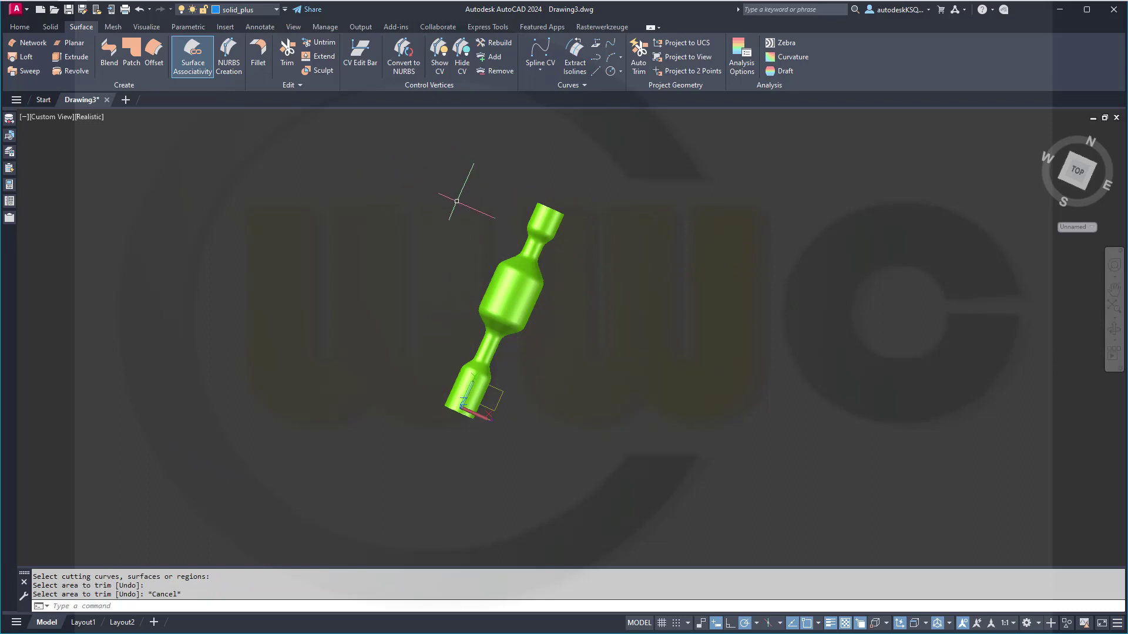
# Move the body surface to the turned-off layer 0 and orbit to view the helical surface from the side
pyautogui.click(500, 285)
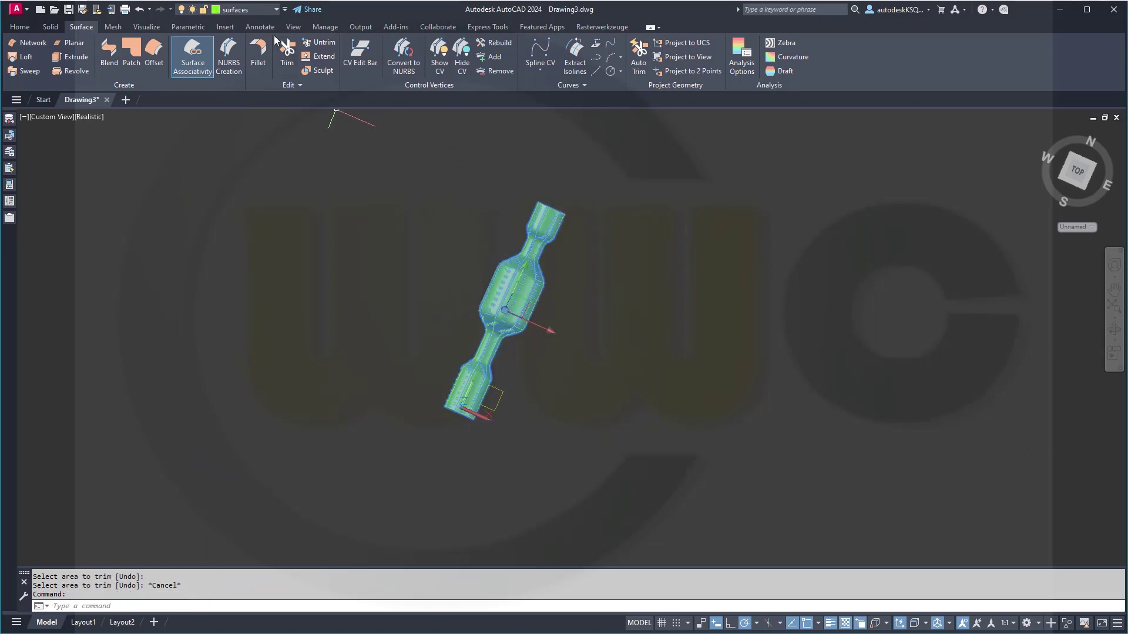
pyautogui.click(274, 10)
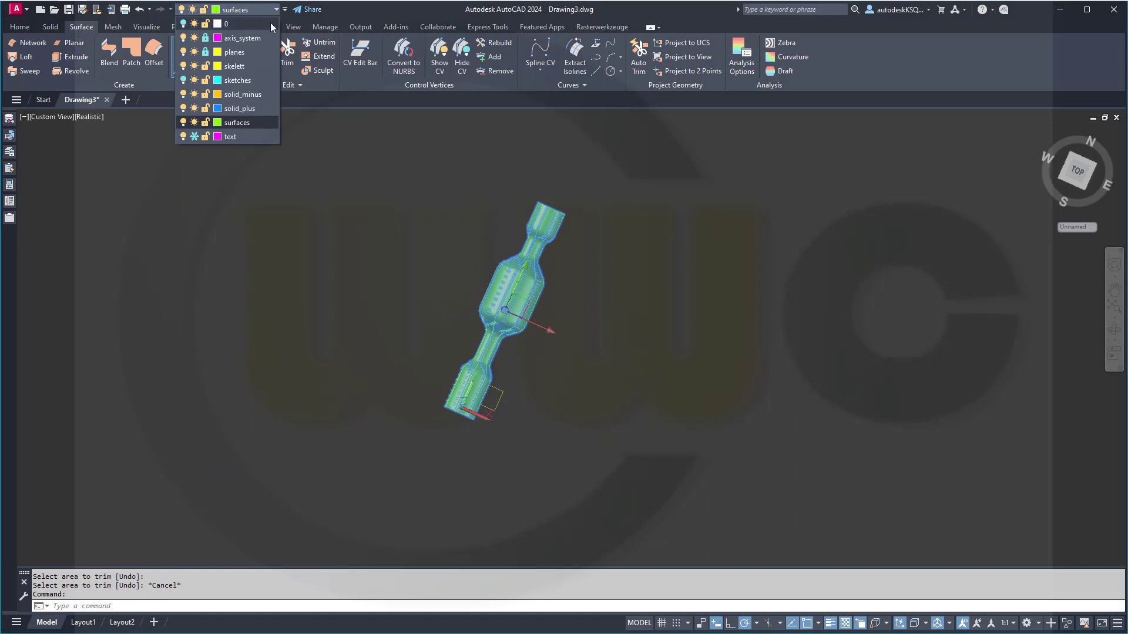
pyautogui.click(271, 25)
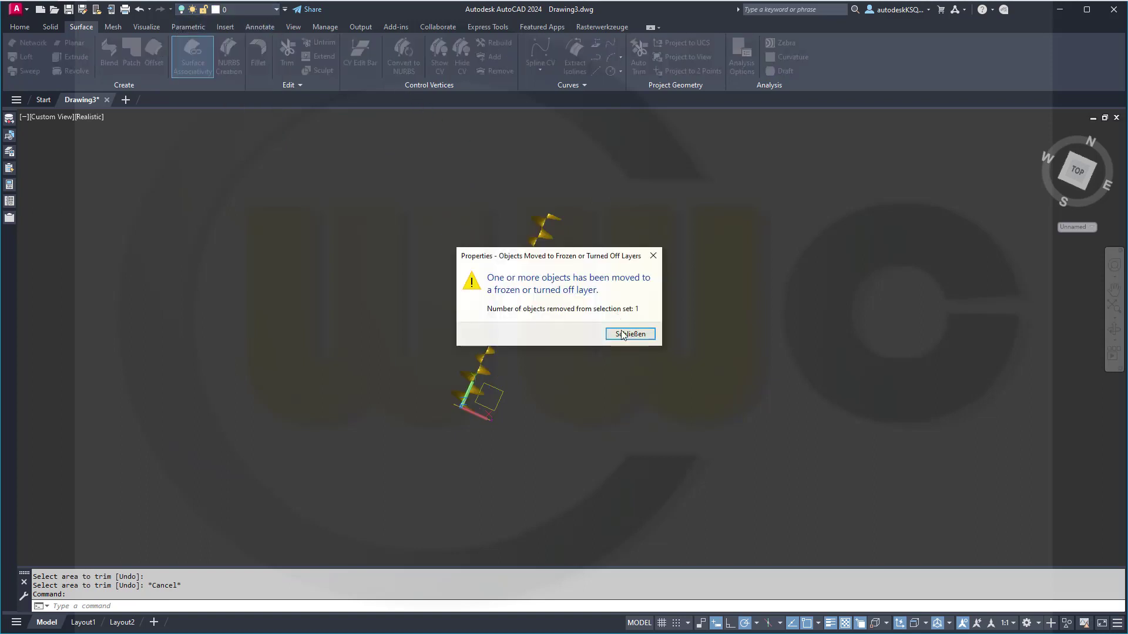
pyautogui.click(623, 335)
pyautogui.scroll(2, 611, 294)
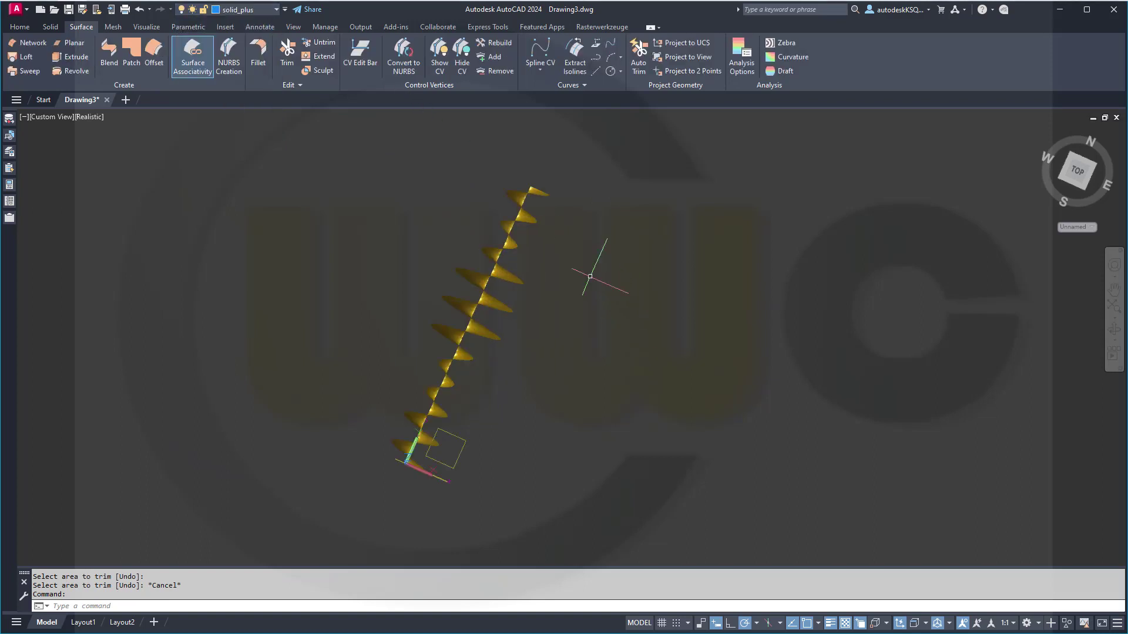
pyautogui.keyDown('shift'); pyautogui.moveTo(567, 327); pyautogui.dragTo(503, 247, button='middle'); pyautogui.keyUp('shift')
# Extract the helical surface's edges as curves
pyautogui.click(50, 27)
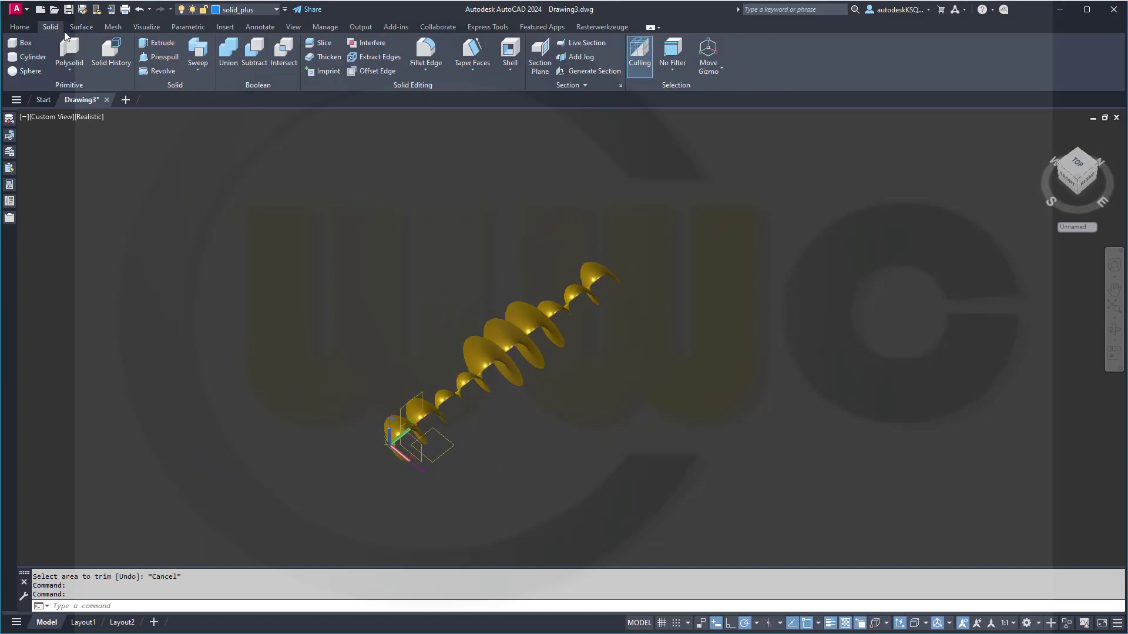
pyautogui.click(371, 57)
pyautogui.click(529, 302)
pyautogui.press('Return')
pyautogui.press('Return')
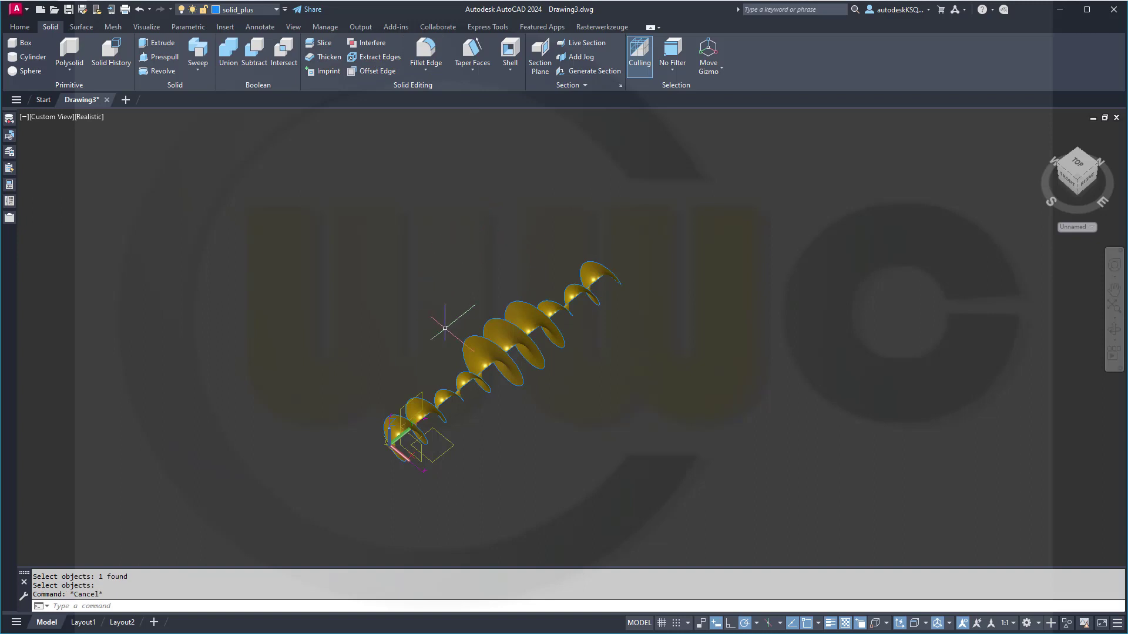
# Move the helical tube solid onto the hidden layer 0
pyautogui.click(477, 352)
pyautogui.press('Escape')
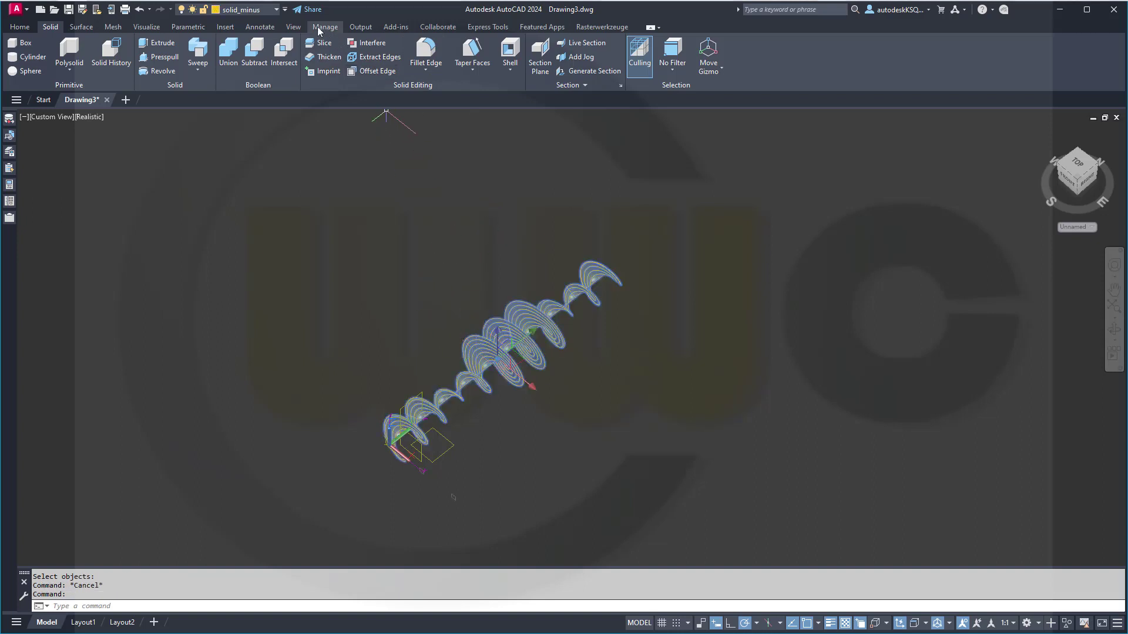
pyautogui.click(279, 14)
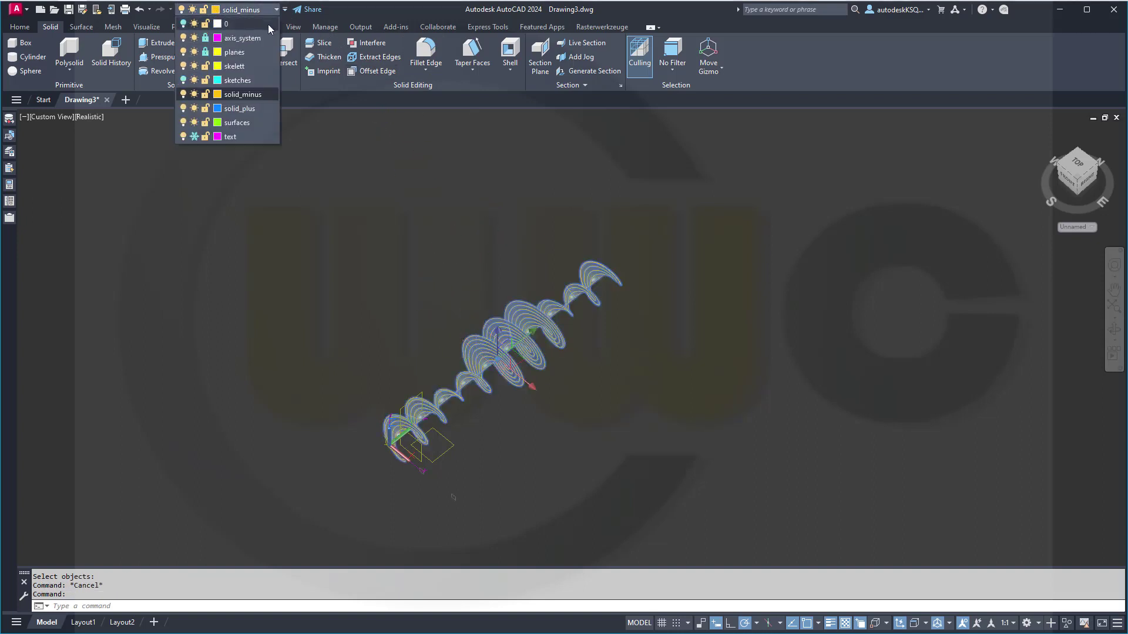
pyautogui.click(270, 23)
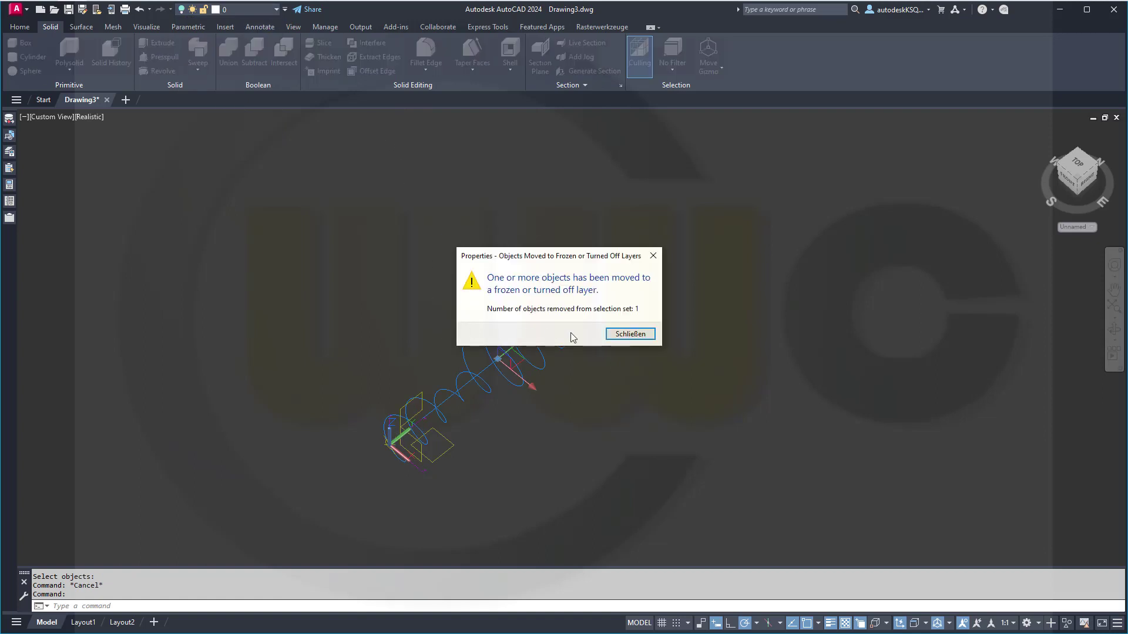
# Dismiss the hidden-layer warning and zoom and pan to frame the bare blue helix curves
pyautogui.click(630, 333)
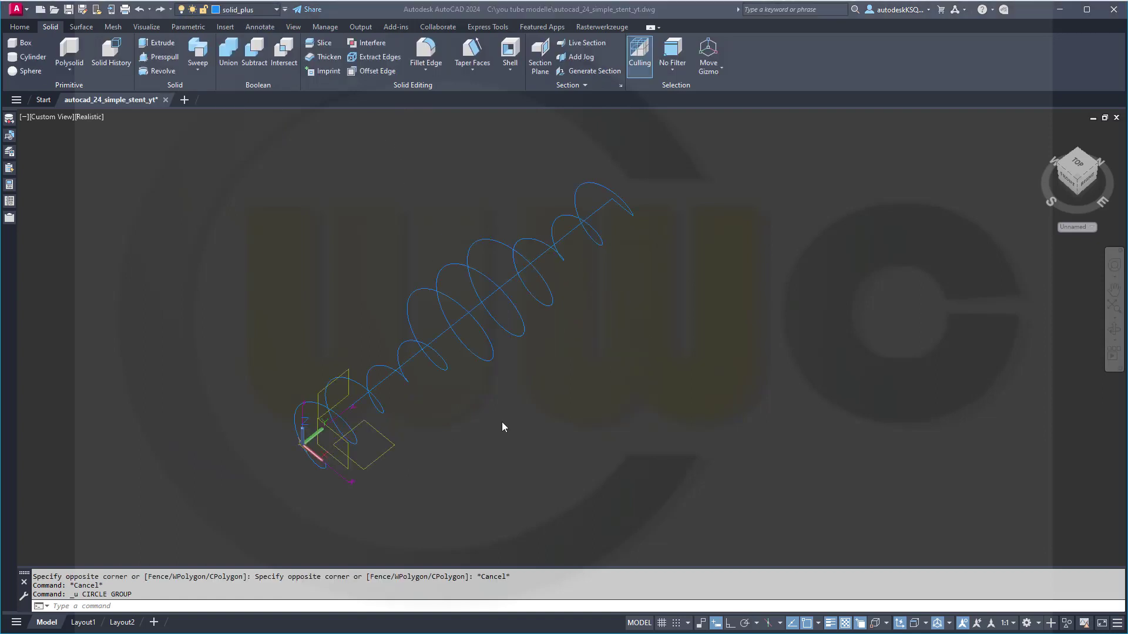
pyautogui.scroll(-3, 446, 419)
pyautogui.scroll(2, 300, 329)
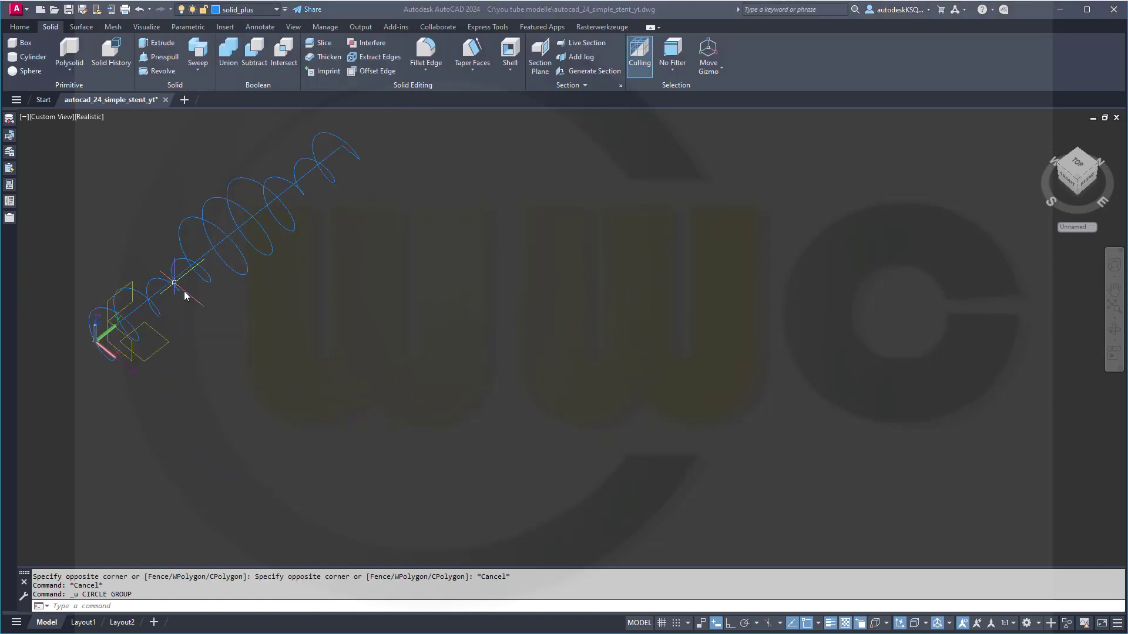
pyautogui.scroll(-3, 228, 316)
pyautogui.scroll(2, 320, 341)
pyautogui.moveTo(320, 341); pyautogui.dragTo(488, 409, button='middle')
pyautogui.scroll(2, 487, 409)
pyautogui.scroll(2, 374, 417)
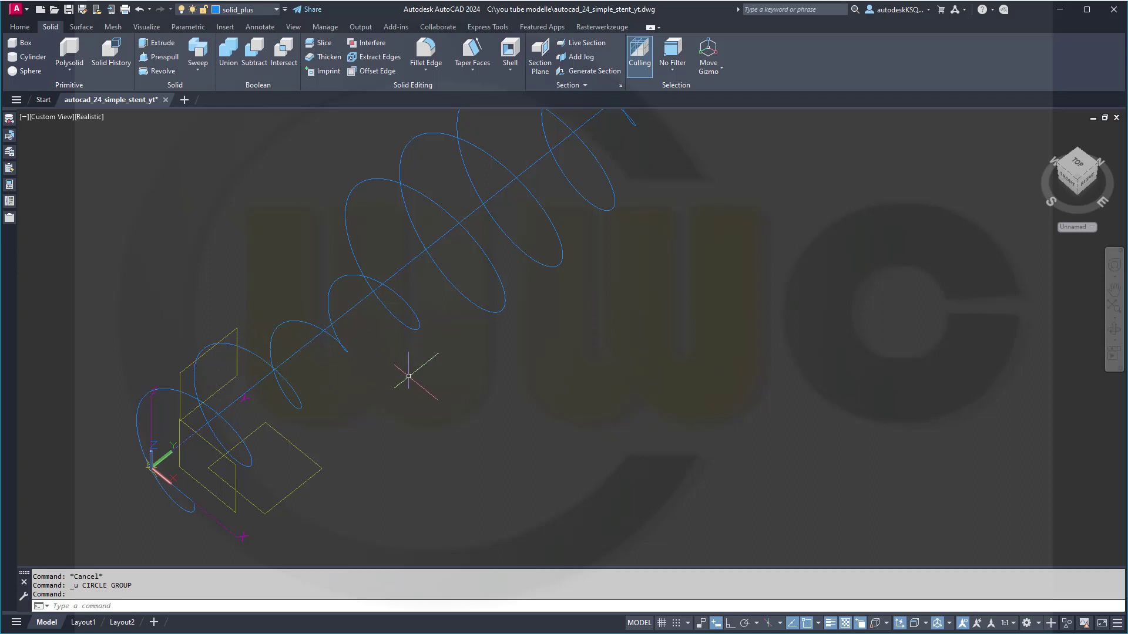
pyautogui.scroll(-2, 449, 379)
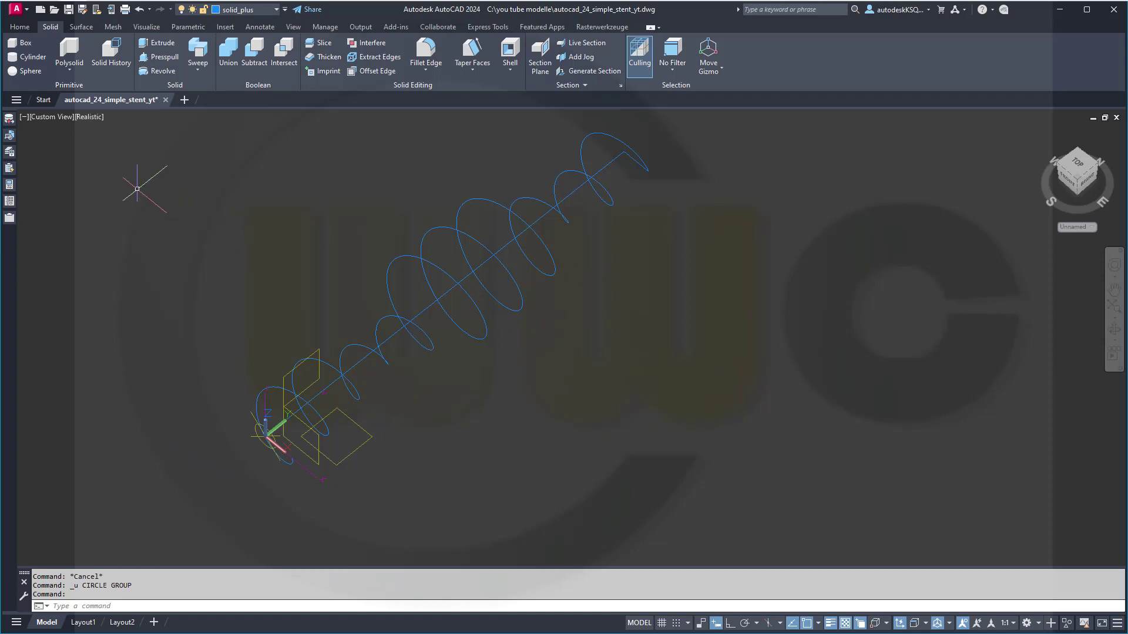
# Draw a radius 0.5 circle centred on the extension line end near the helix start
pyautogui.click(26, 30)
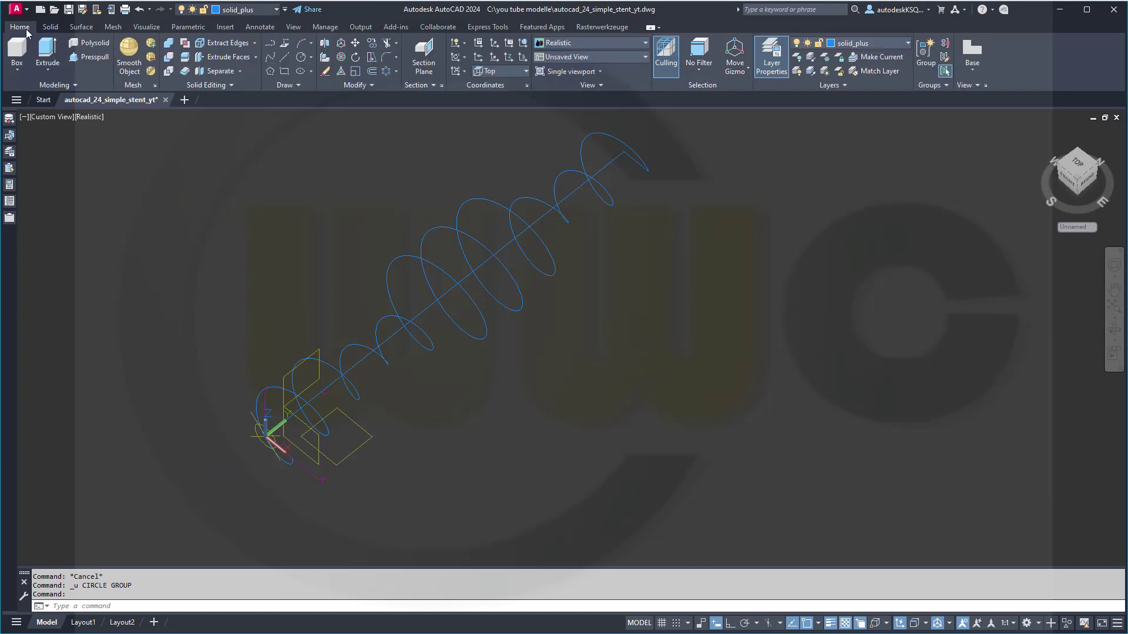
pyautogui.click(300, 57)
pyautogui.scroll(2, 352, 488)
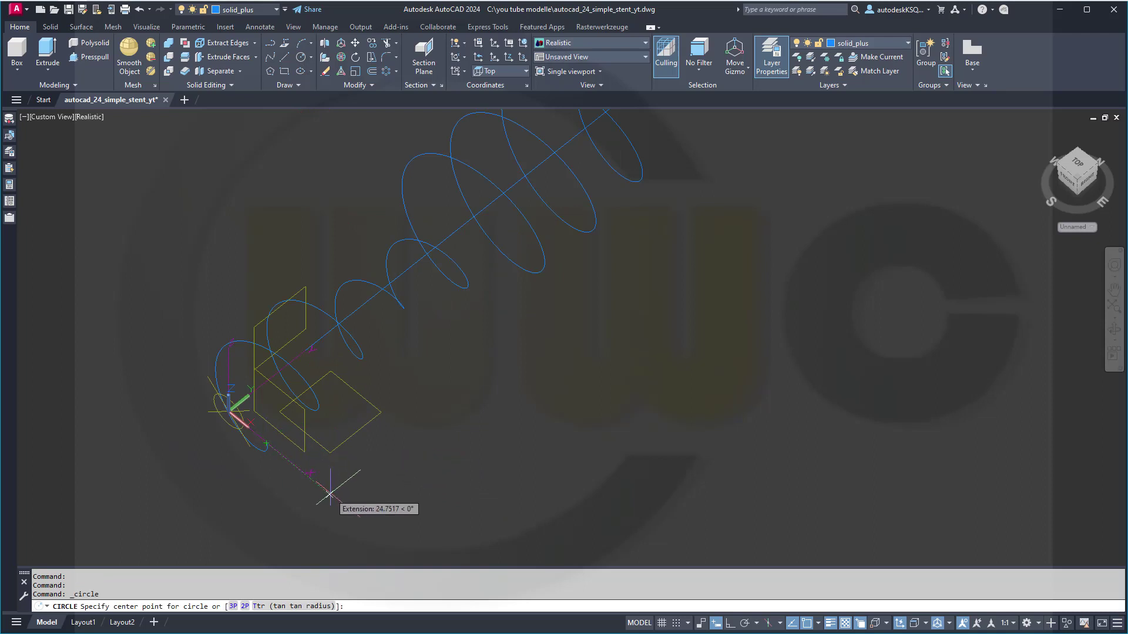
pyautogui.click(330, 495)
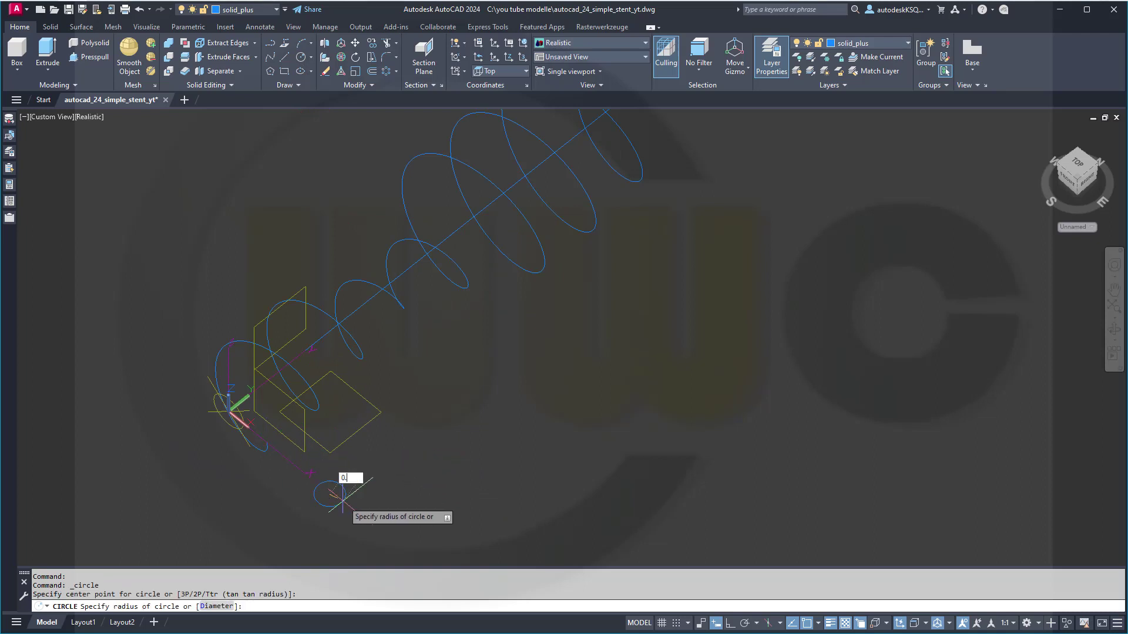
pyautogui.press('Return')
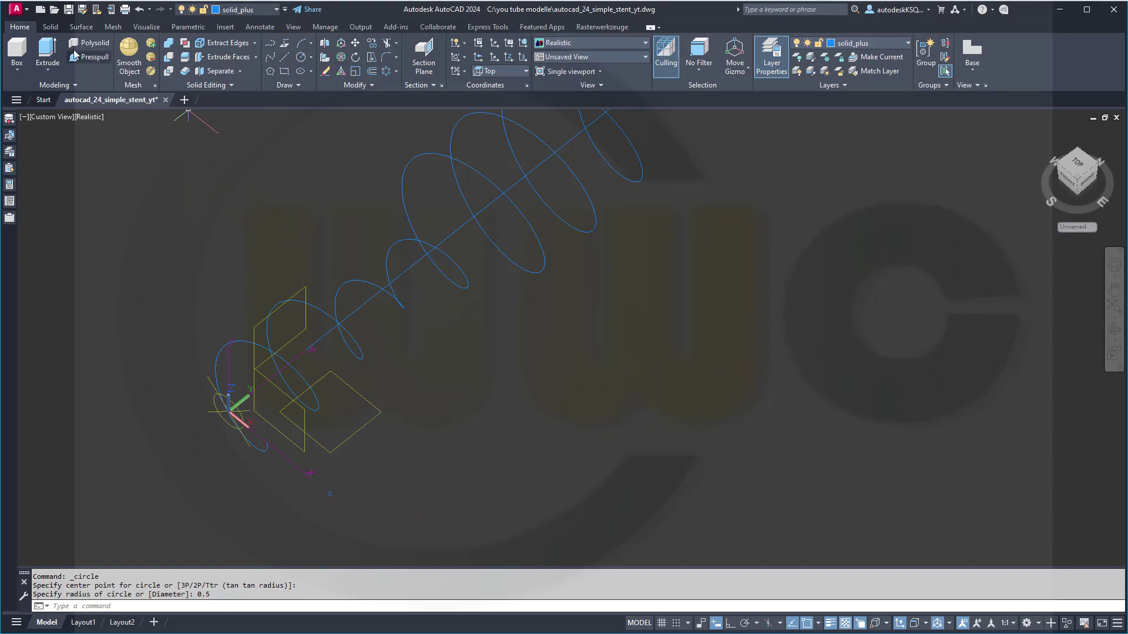
# Sweep the 0.5 circle along the lead-in arc to form a tube
pyautogui.click(51, 27)
pyautogui.click(198, 54)
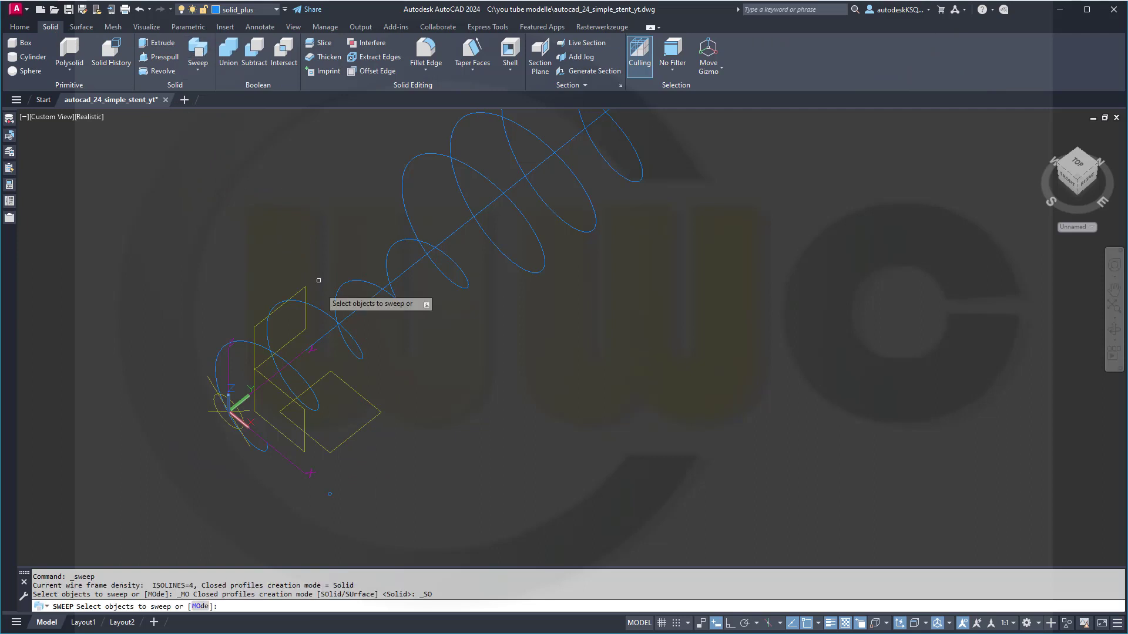
pyautogui.click(330, 495)
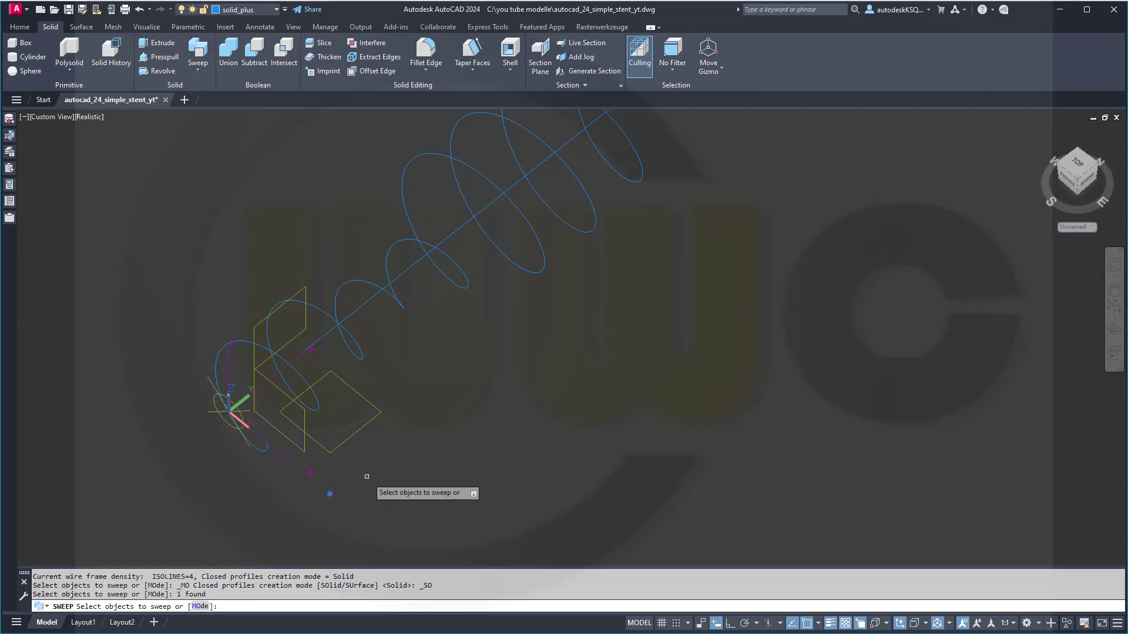
pyautogui.press('Return')
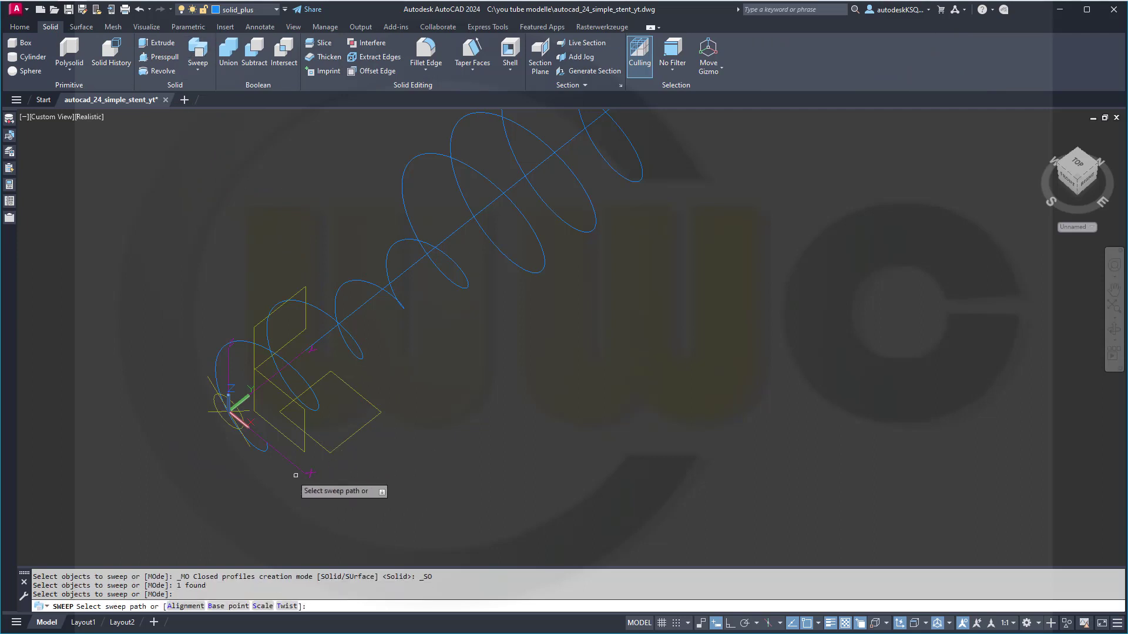
pyautogui.click(267, 450)
pyautogui.press('Return')
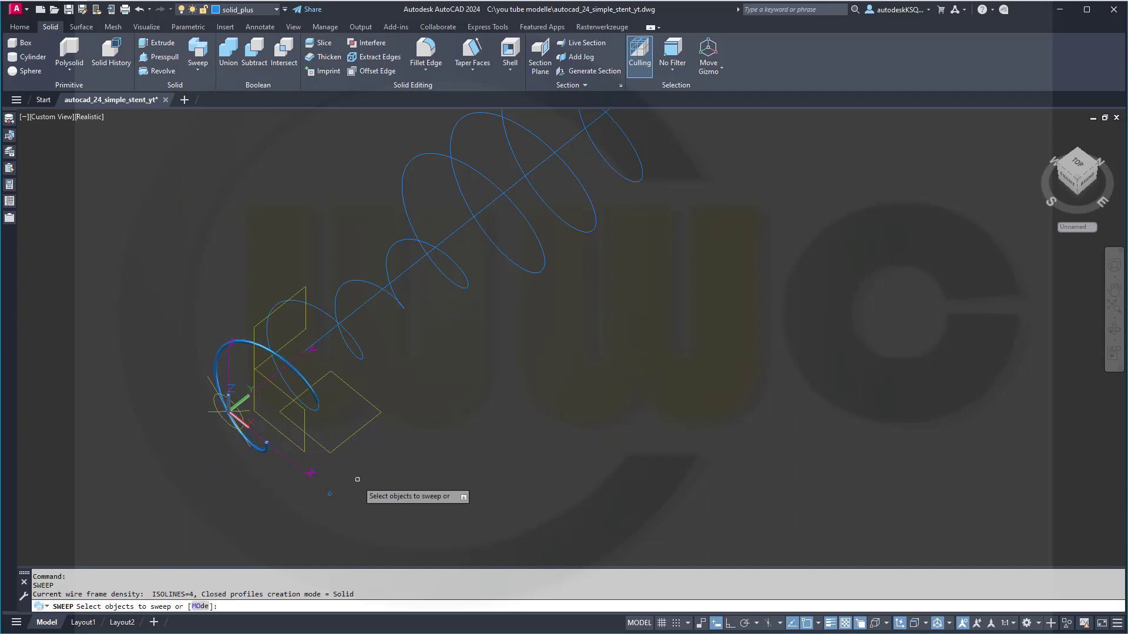
pyautogui.click(330, 494)
pyautogui.press('Return')
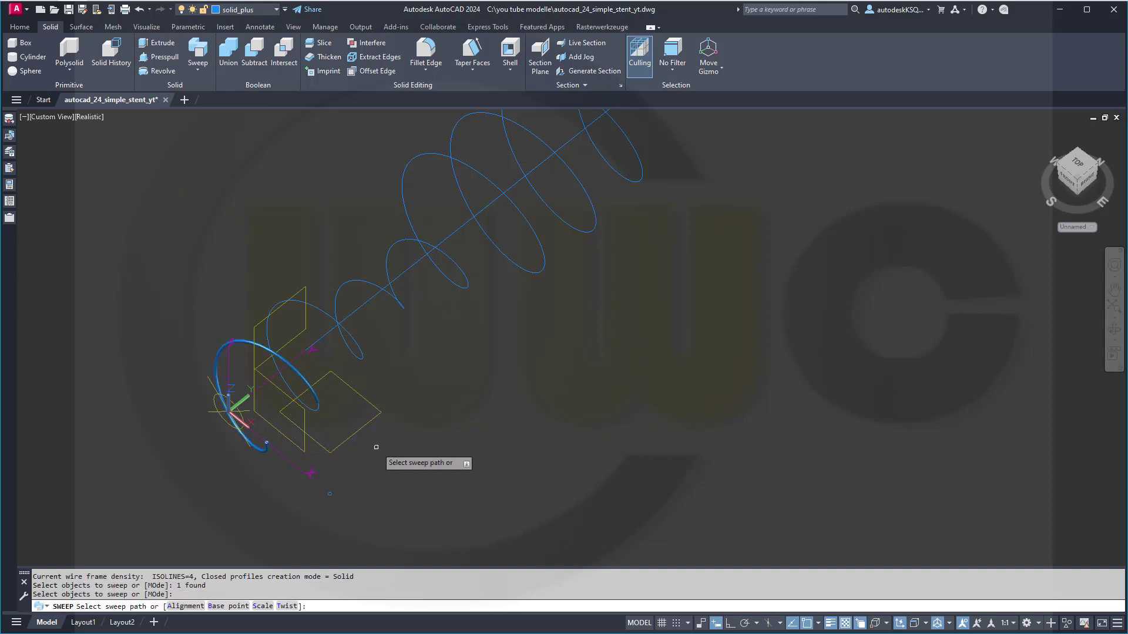
pyautogui.click(318, 408)
pyautogui.scroll(3, 318, 408)
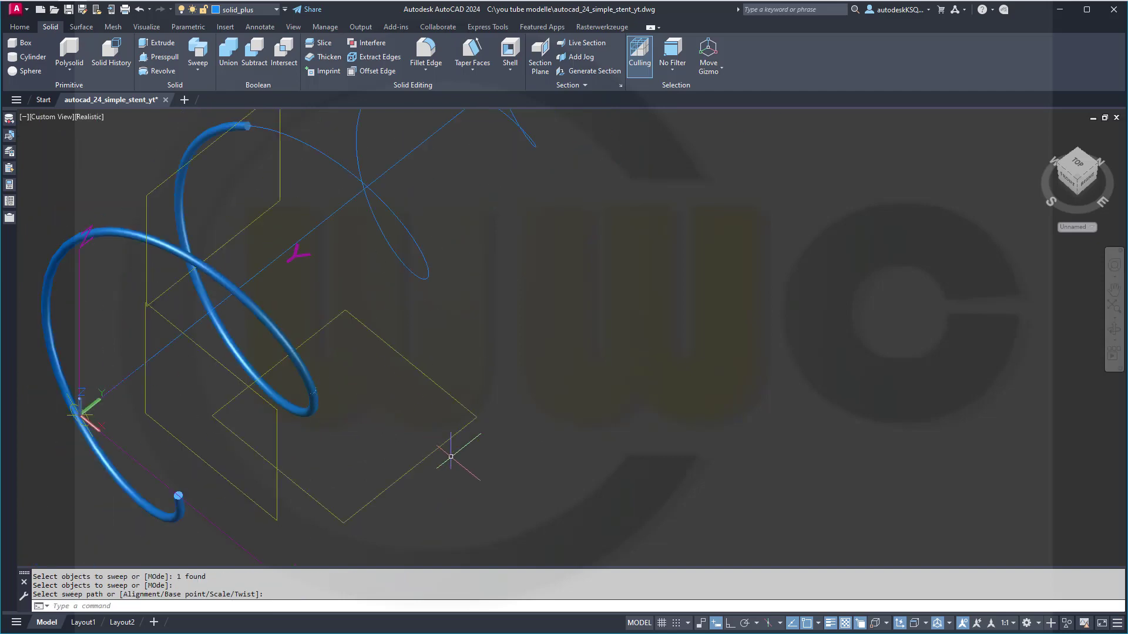
# Sweep the small circle along the long helix path
pyautogui.press('Return')
pyautogui.scroll(-3, 456, 470)
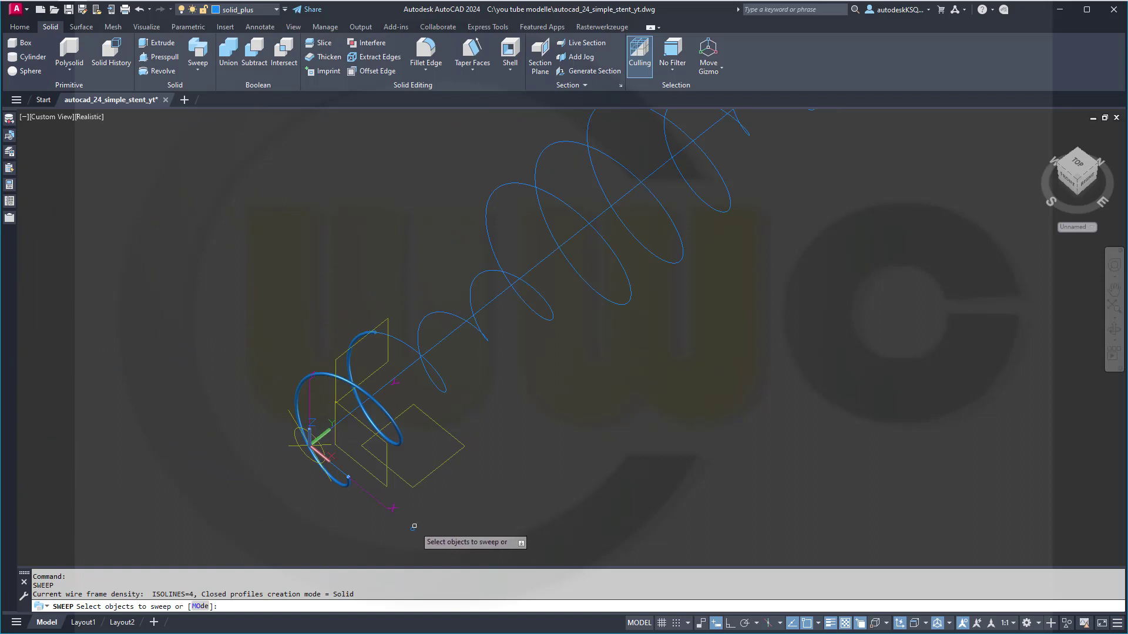
pyautogui.click(412, 529)
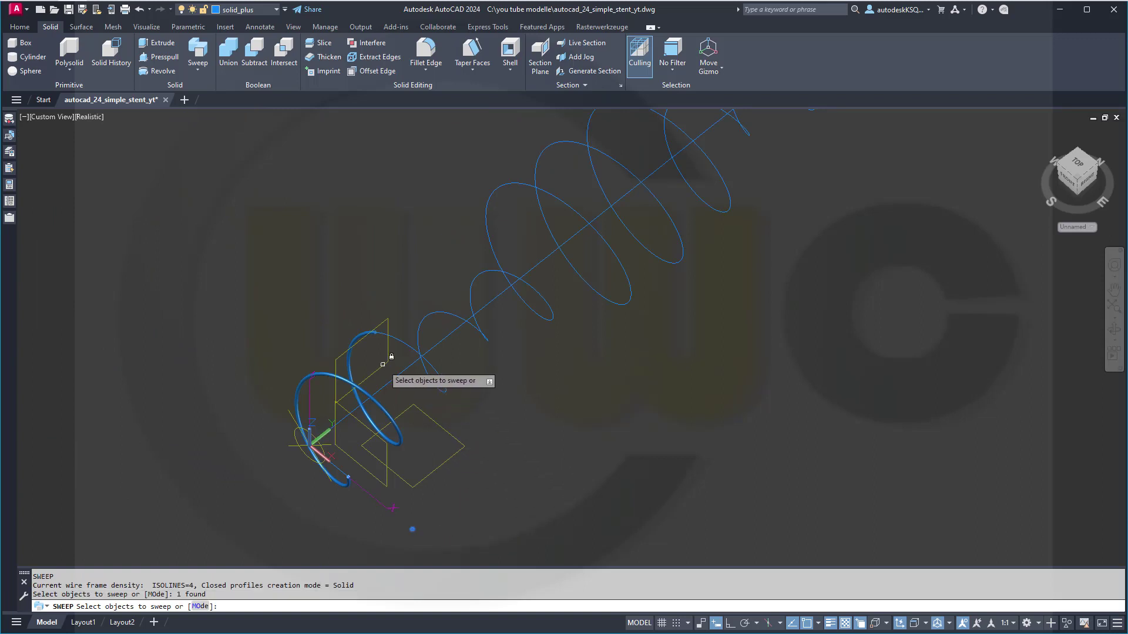
pyautogui.press('Return')
pyautogui.click(408, 338)
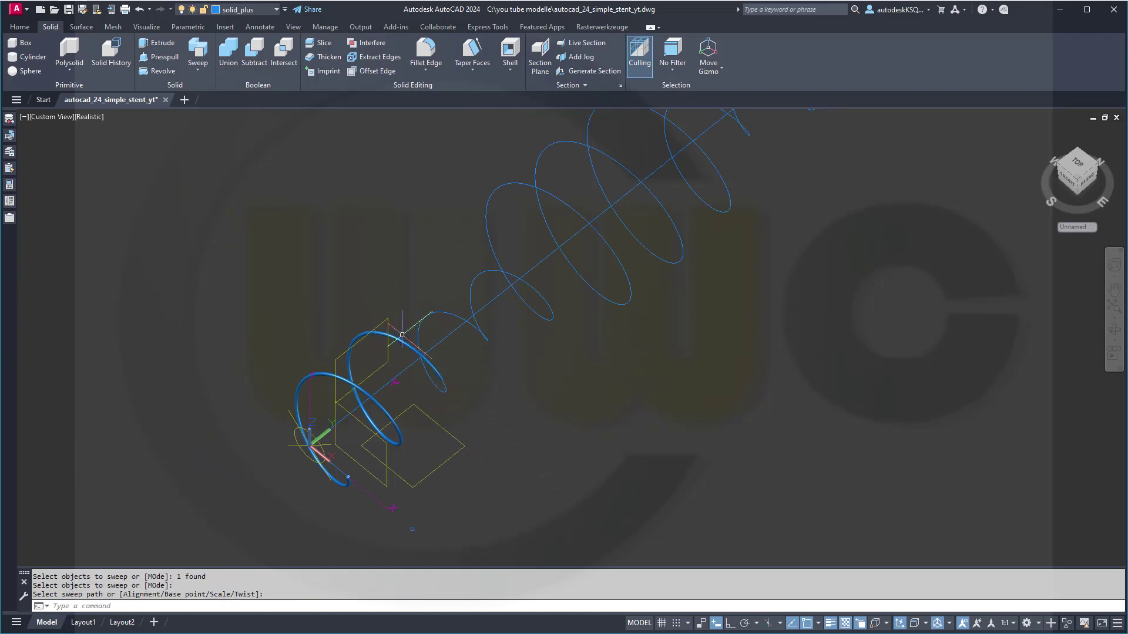
pyautogui.scroll(-1, 580, 340)
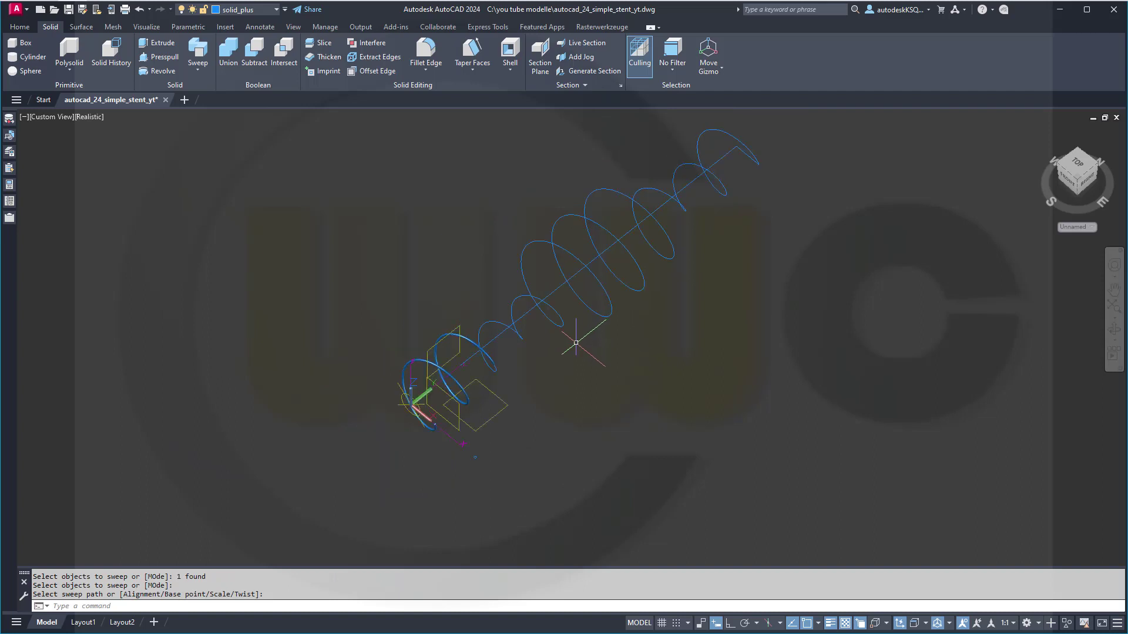
pyautogui.click(575, 345)
pyautogui.scroll(2, 297, 254)
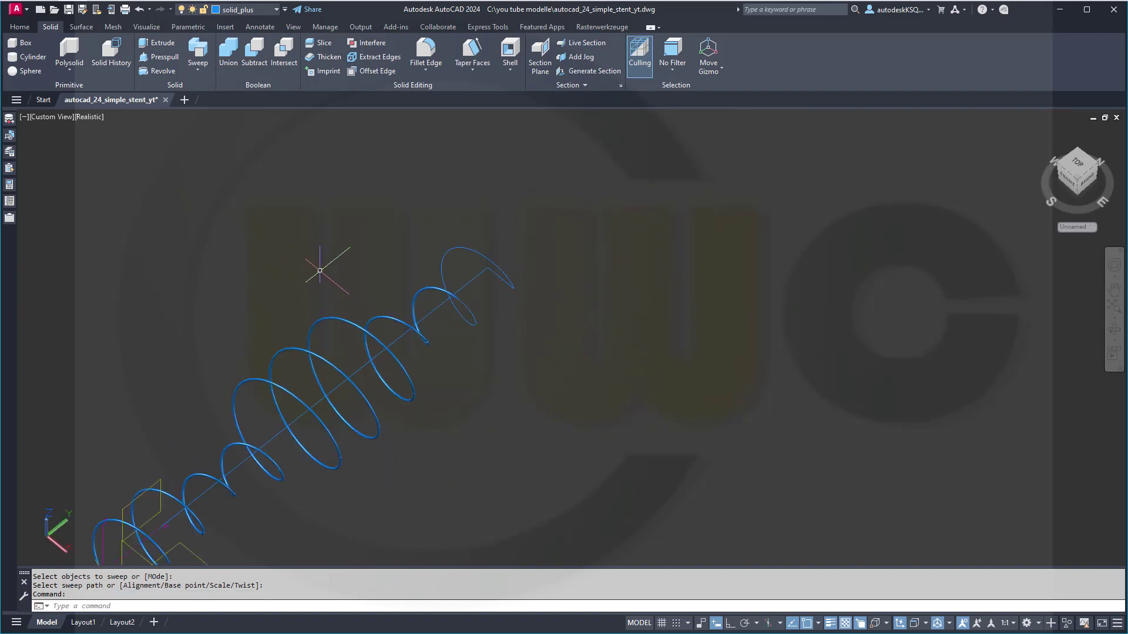
# Pan over the helix and begin a sweep with two small circles, then cancel it at the path prompt
pyautogui.scroll(-4, 453, 378)
pyautogui.moveTo(448, 384); pyautogui.dragTo(398, 347, button='middle')
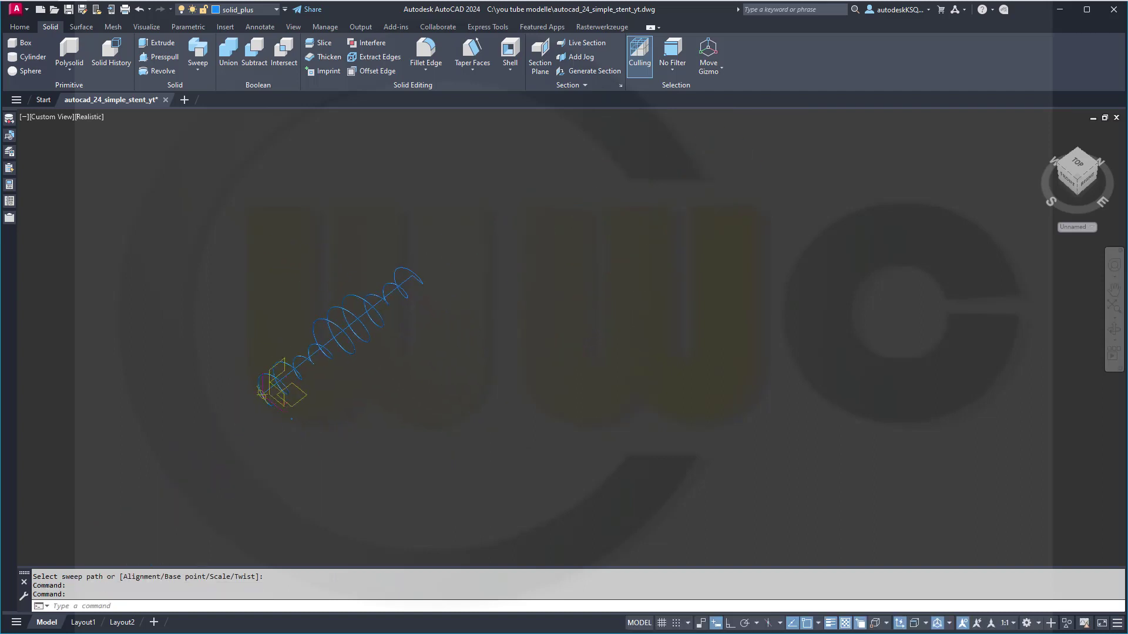
pyautogui.scroll(2, 275, 367)
pyautogui.scroll(3, 323, 464)
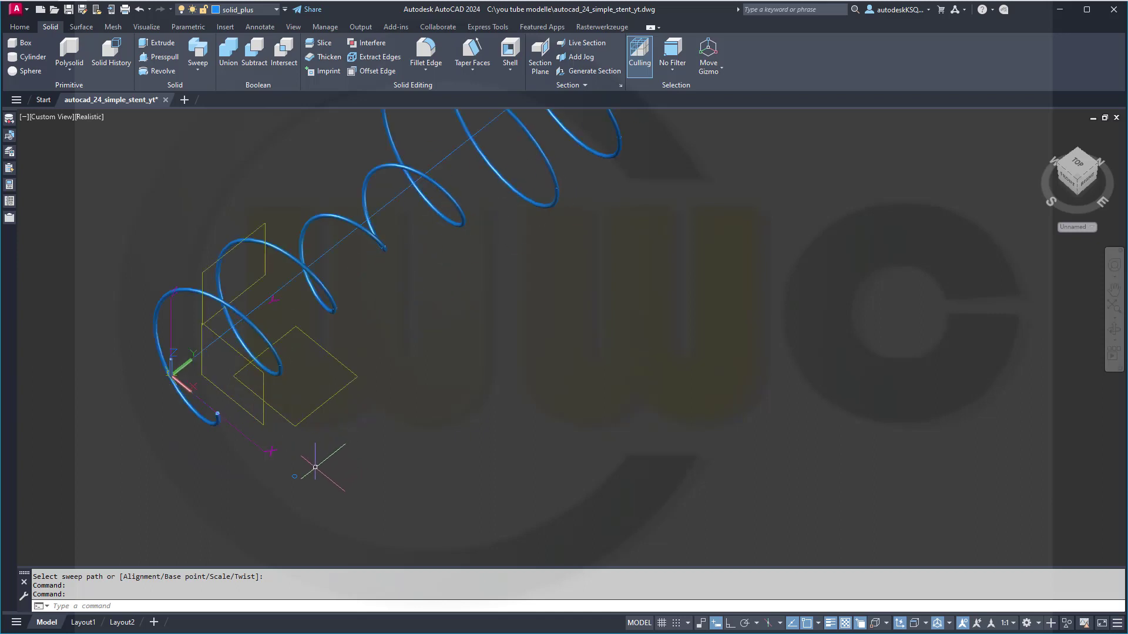
pyautogui.press('Return')
pyautogui.click(294, 476)
pyautogui.scroll(-2, 500, 318)
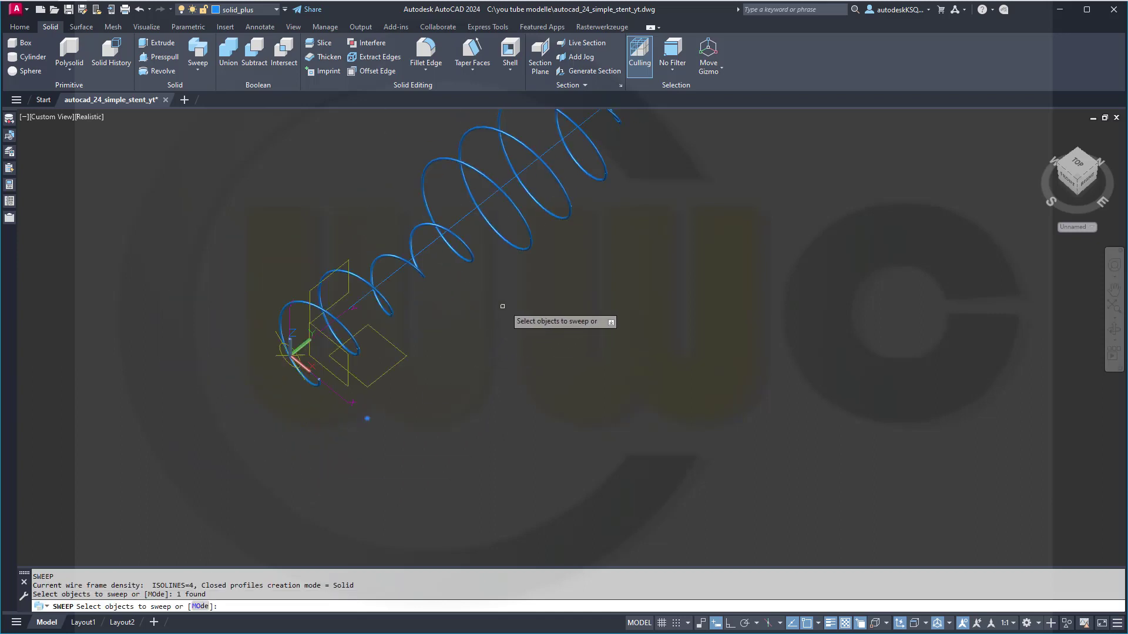
pyautogui.scroll(5, 517, 329)
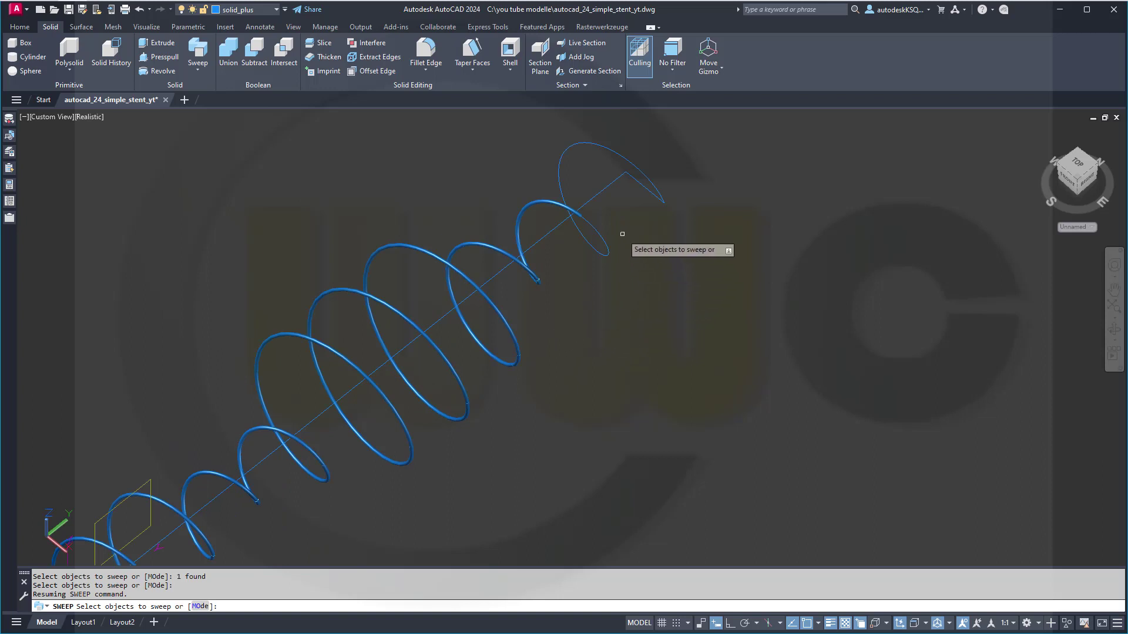
pyautogui.click(592, 226)
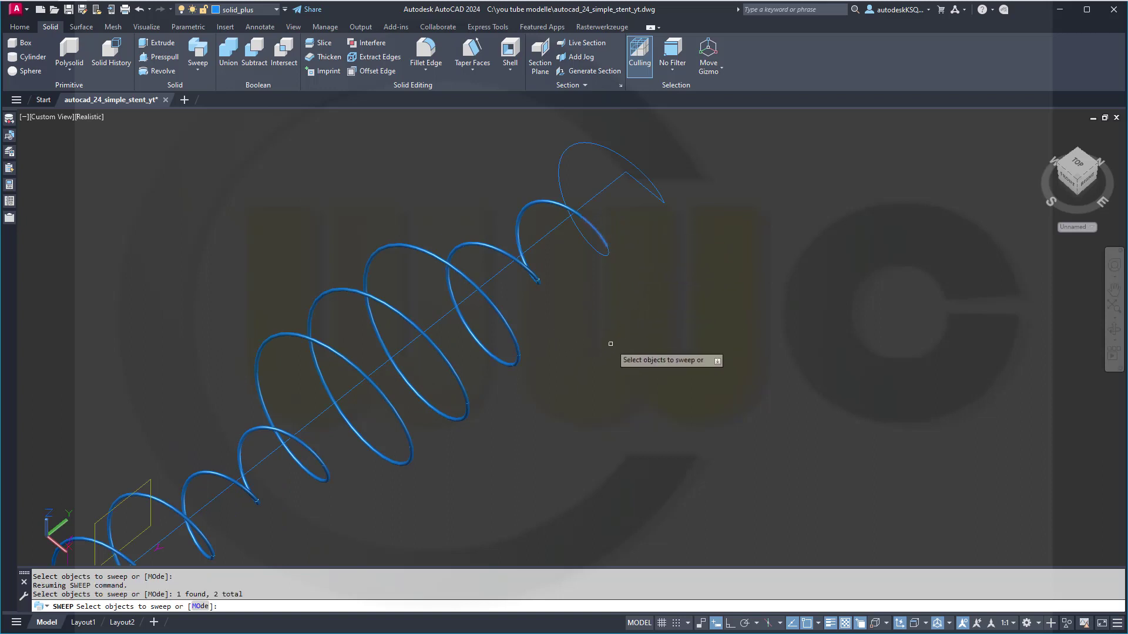
pyautogui.scroll(-4, 588, 361)
pyautogui.press('Return')
pyautogui.press('Escape')
# Sweep the window-selected small circle along the helix
pyautogui.press('Return')
pyautogui.click(427, 514)
pyautogui.click(403, 497)
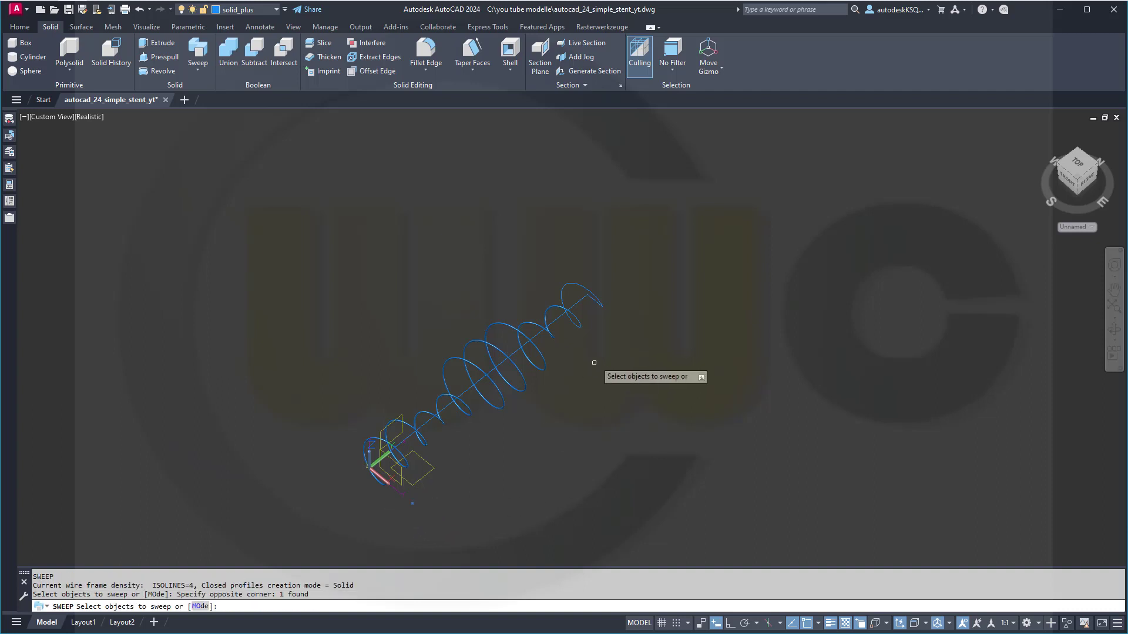
pyautogui.press('Return')
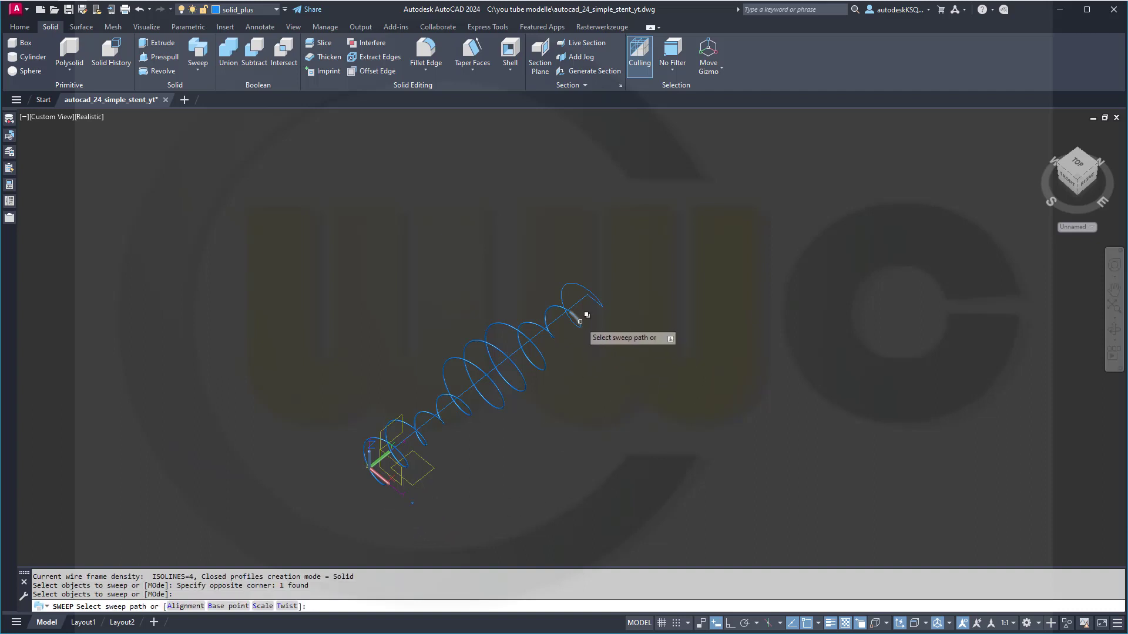
pyautogui.scroll(5, 586, 315)
pyautogui.click(586, 328)
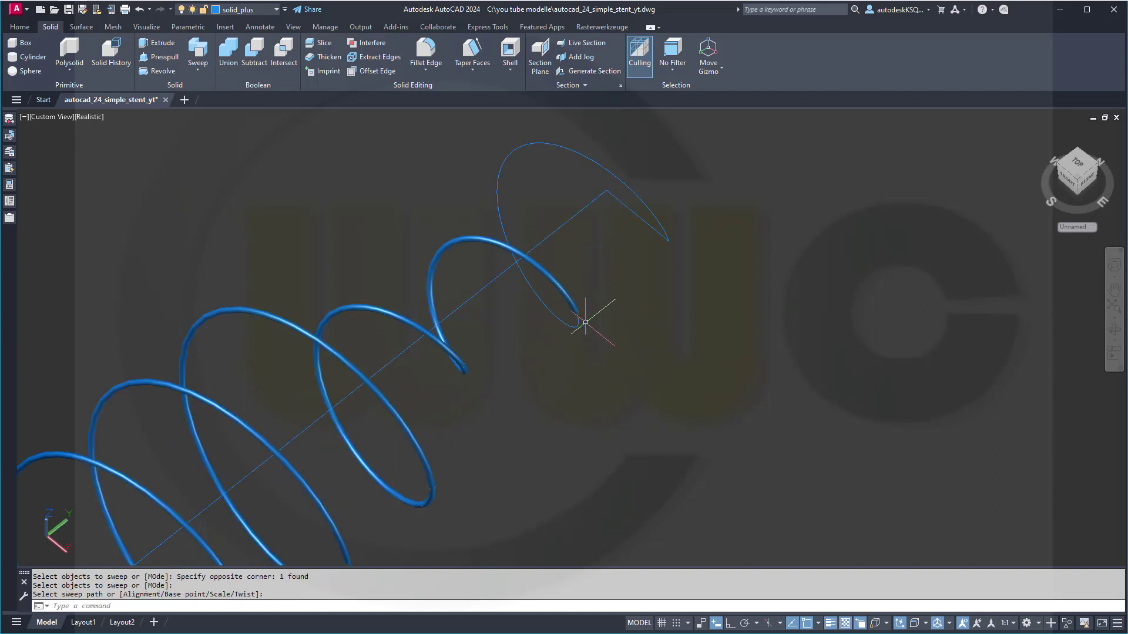
pyautogui.scroll(-6, 586, 327)
# Sweep another small profile along the next upper helix curve
pyautogui.press('Return')
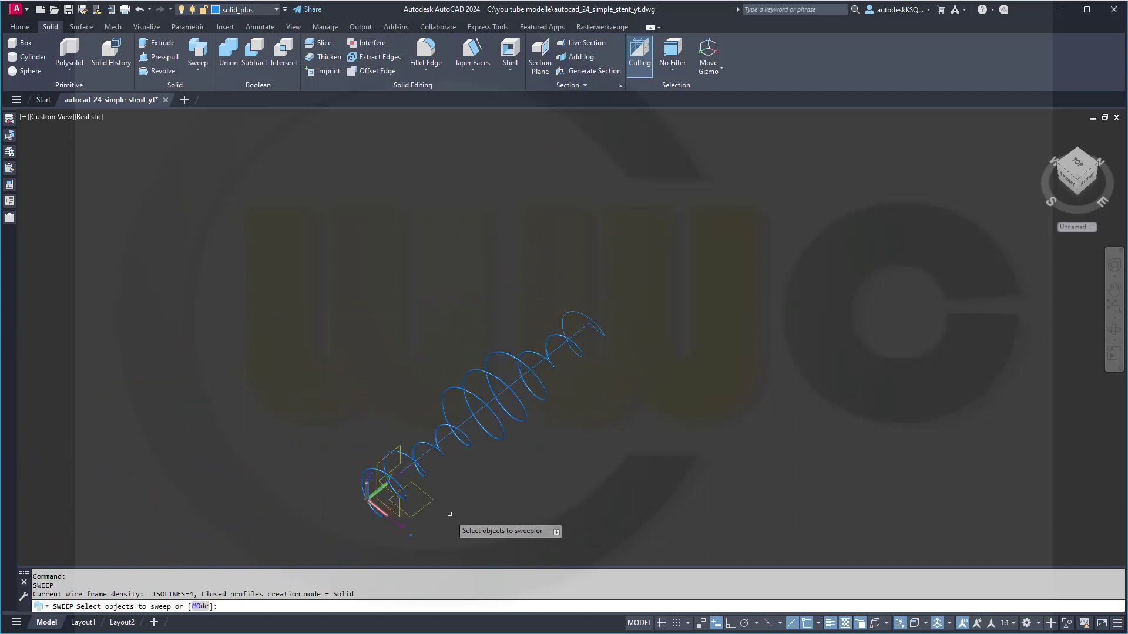
pyautogui.click(410, 535)
pyautogui.press('Return')
pyautogui.scroll(3, 576, 356)
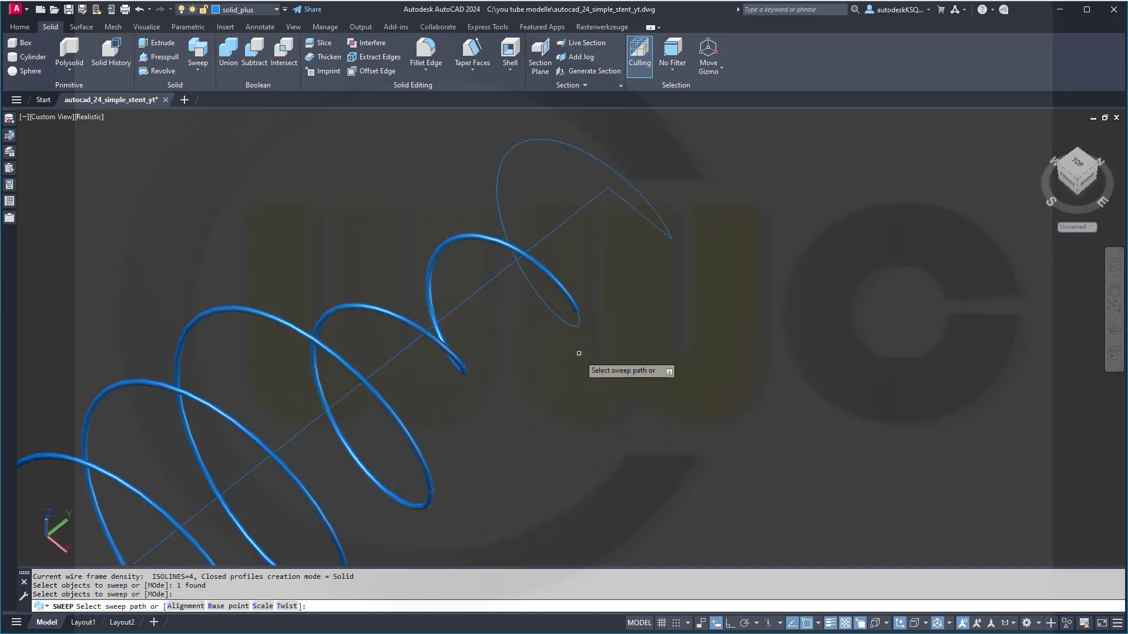
pyautogui.click(578, 323)
pyautogui.scroll(-3, 566, 394)
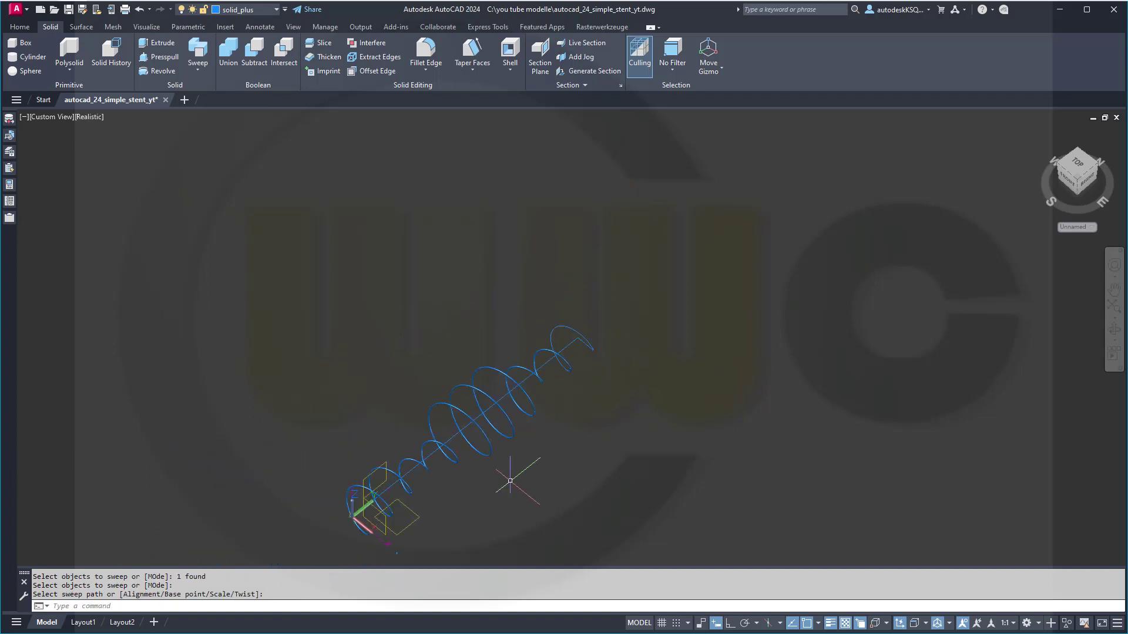
# Sweep a last small profile along the remaining helix curve and end the command
pyautogui.press('Return')
pyautogui.click(398, 554)
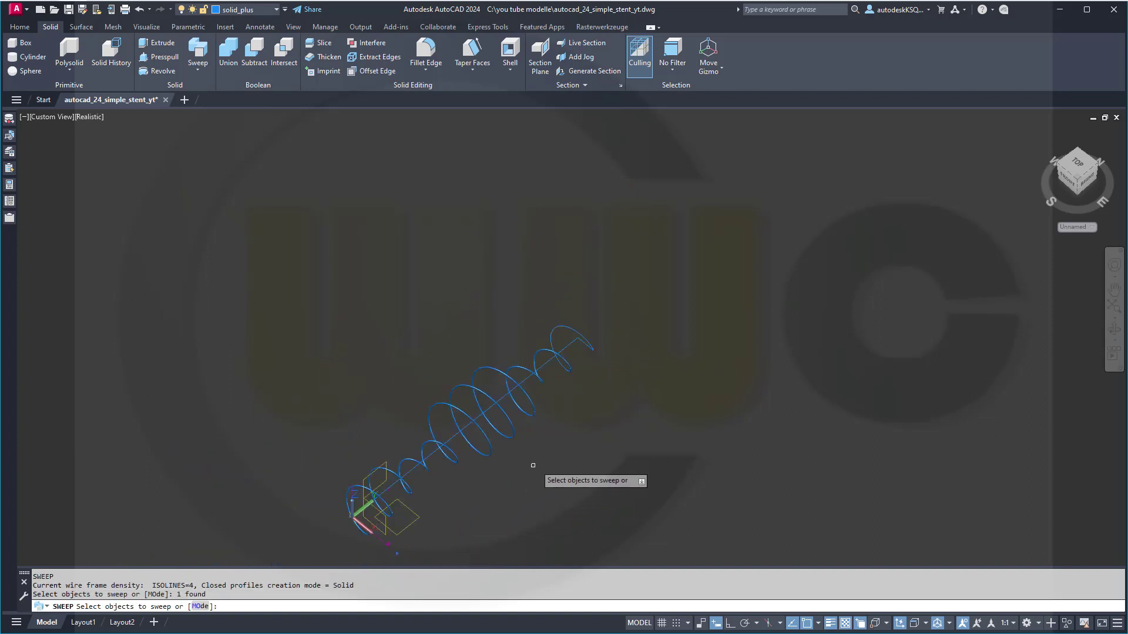
pyautogui.press('Return')
pyautogui.scroll(4, 575, 414)
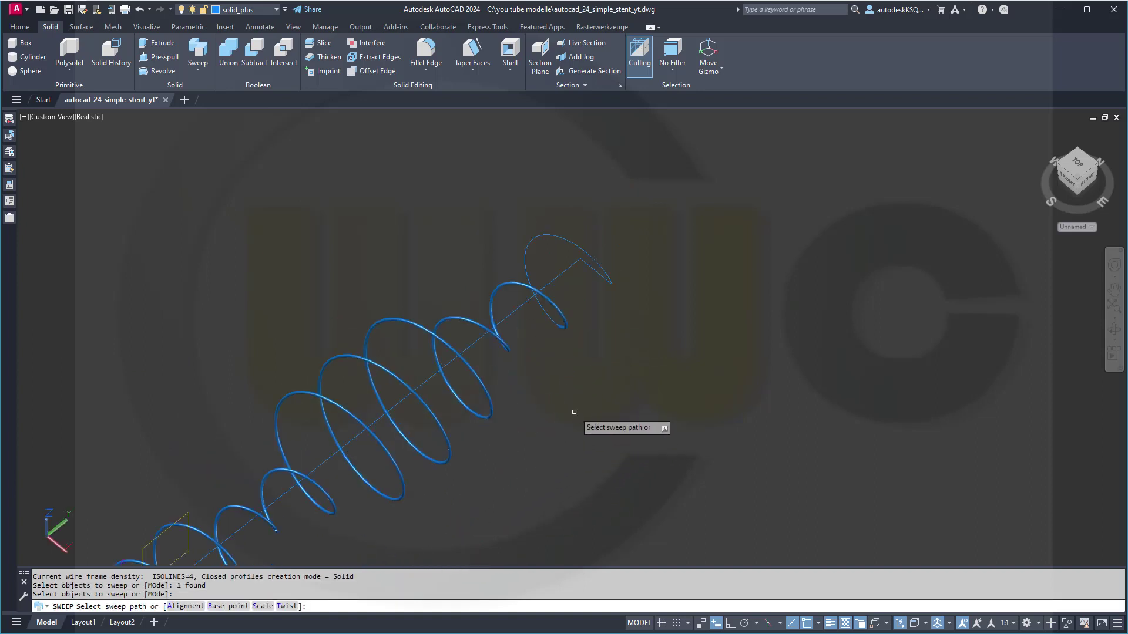
pyautogui.click(541, 282)
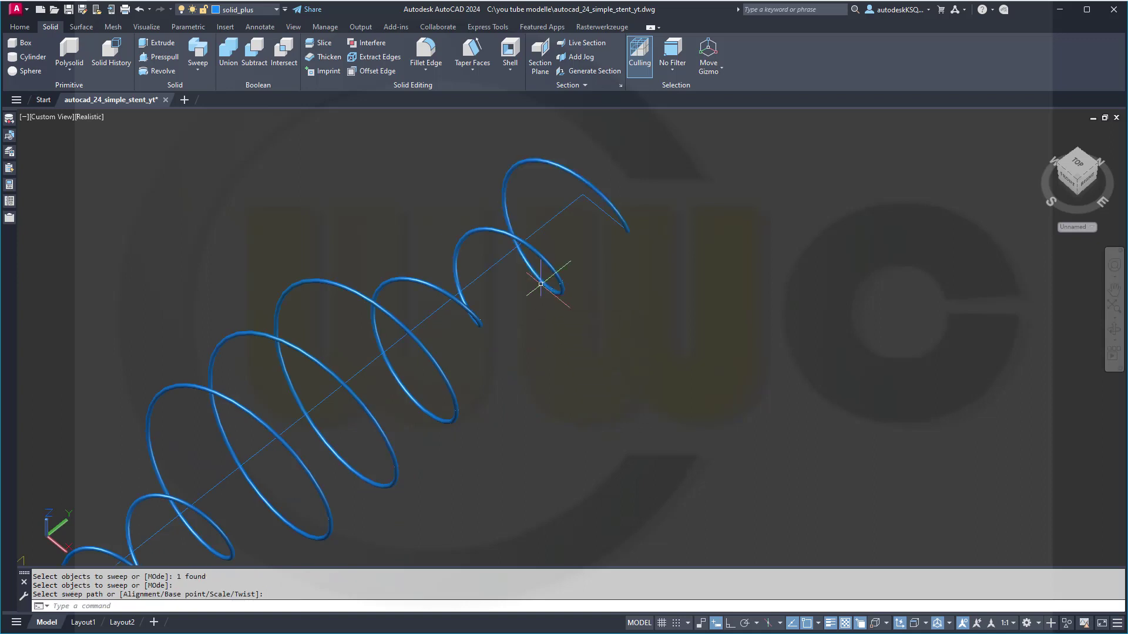
pyautogui.scroll(-3, 588, 336)
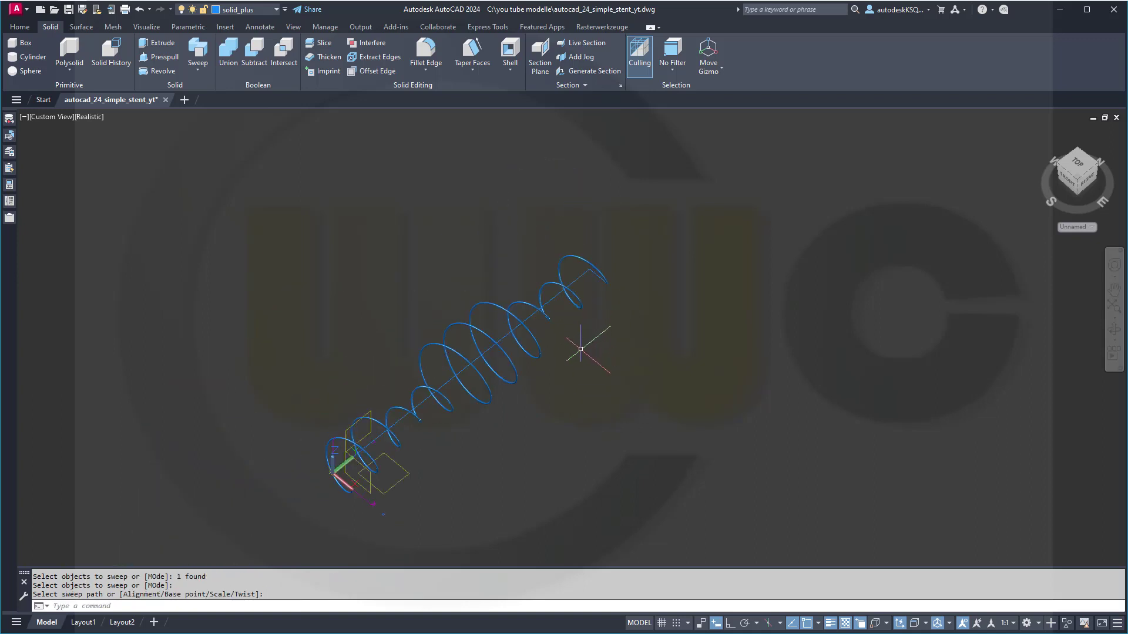
pyautogui.press('Escape')
pyautogui.scroll(1, 570, 359)
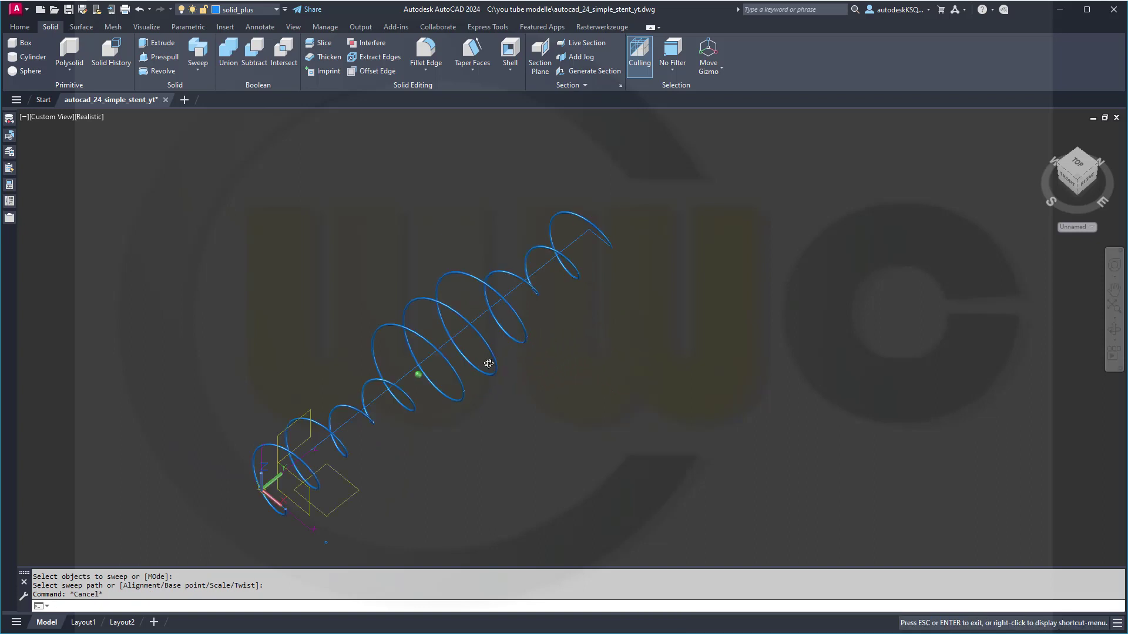
# Unite all the swept wire pieces into one solid with a window selection
pyautogui.moveTo(479, 358); pyautogui.dragTo(498, 340, button='middle')
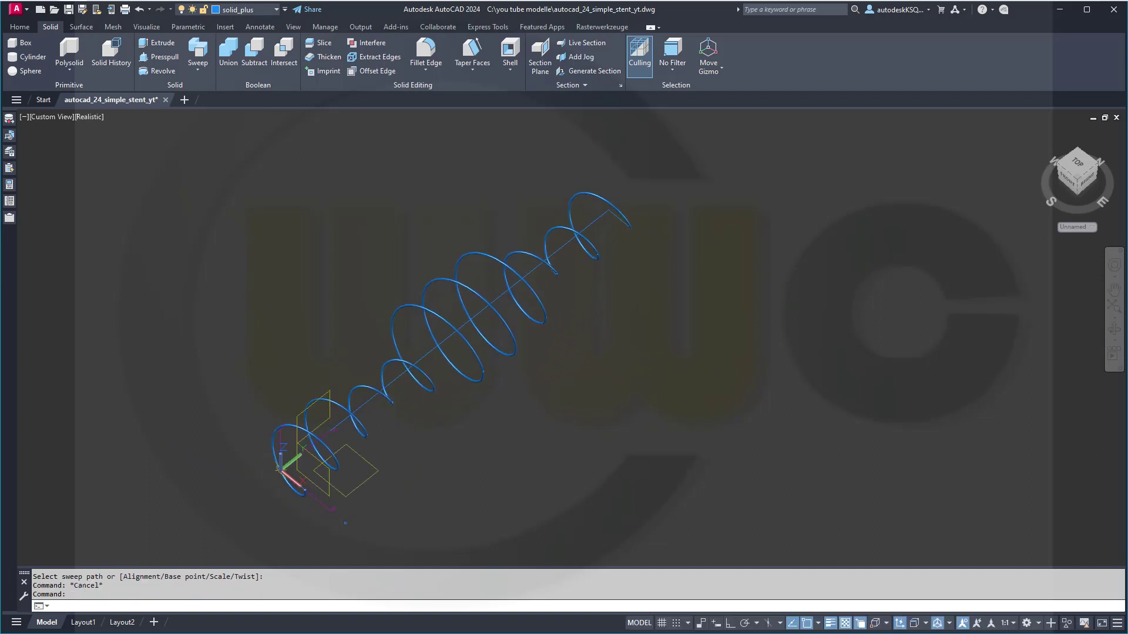
pyautogui.click(228, 53)
pyautogui.click(738, 462)
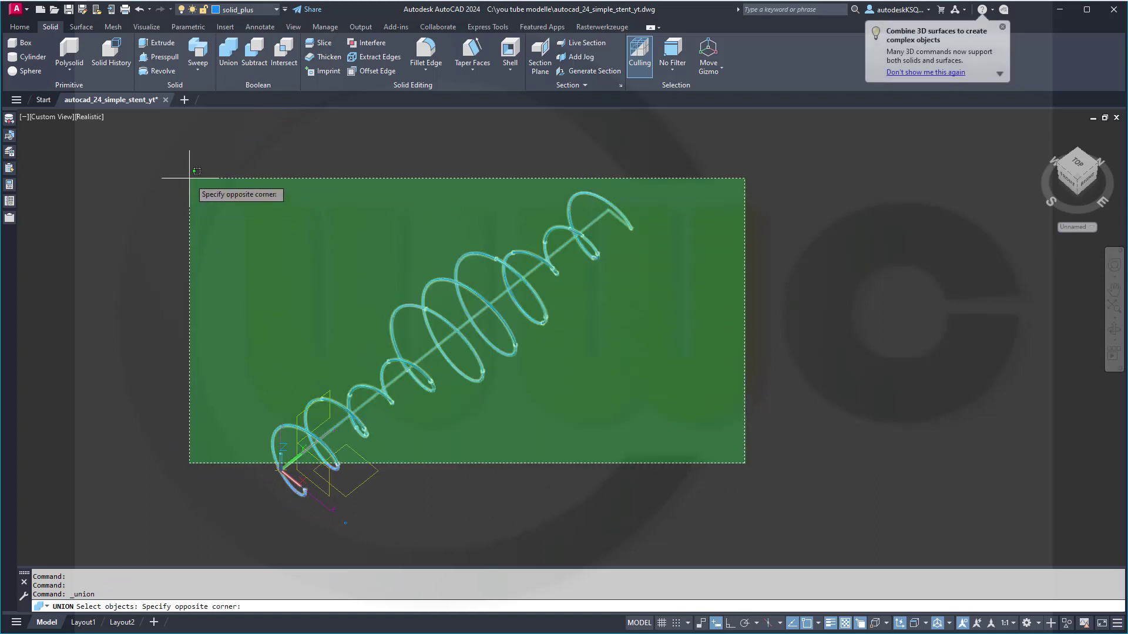
pyautogui.click(187, 175)
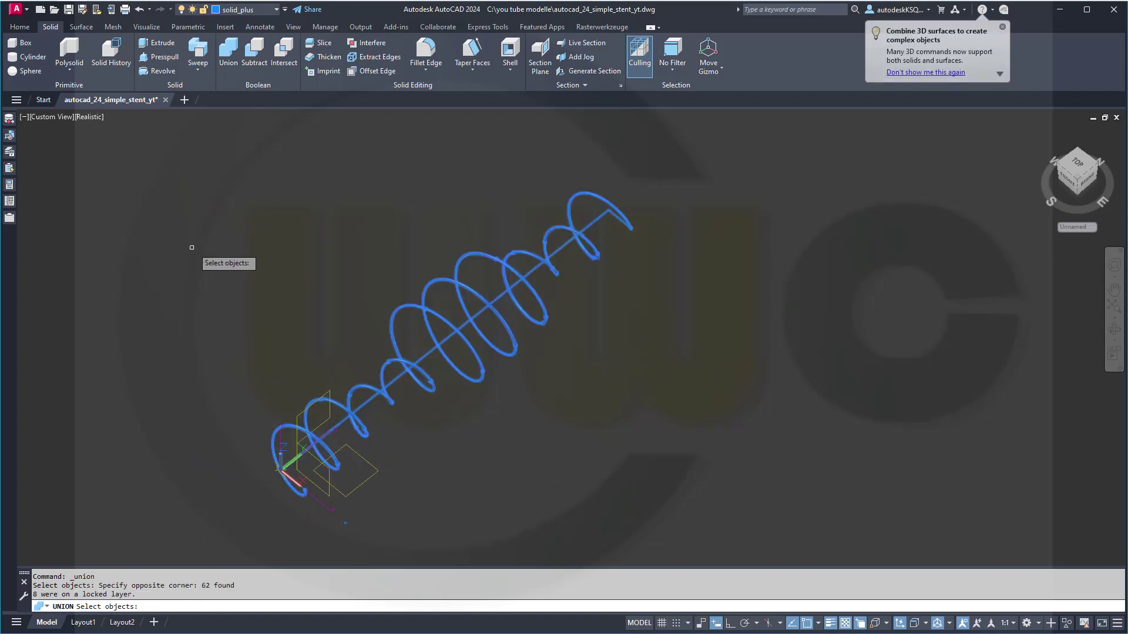
pyautogui.press('Return')
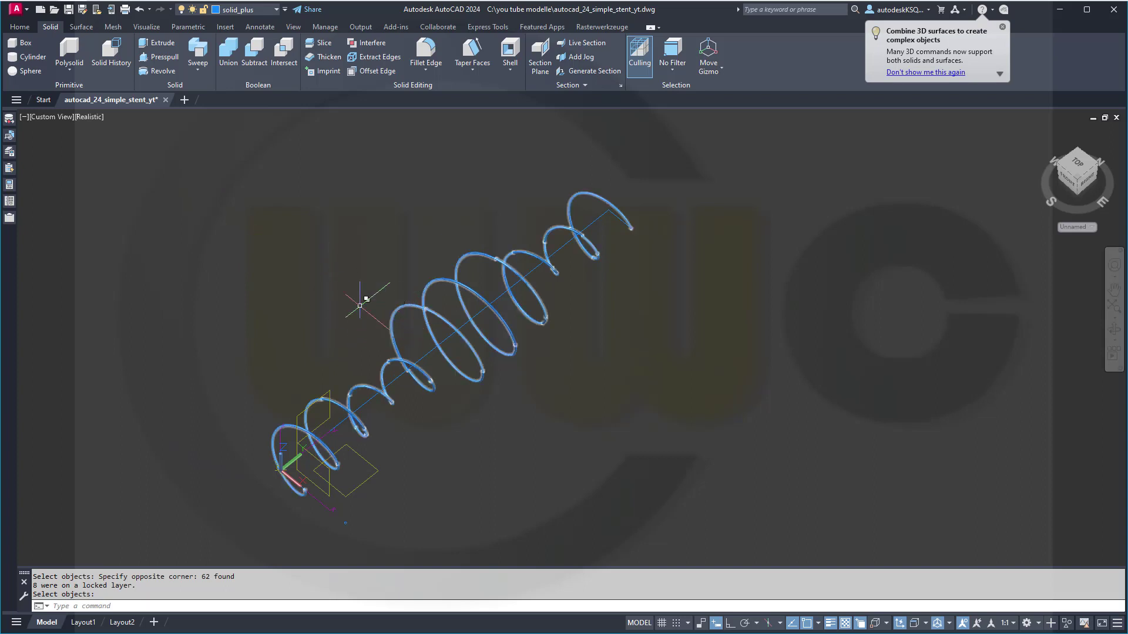
# Select the helix's central axis line among the overlapping objects
pyautogui.keyDown('shift'); pyautogui.moveTo(352, 302); pyautogui.dragTo(283, 333, button='middle'); pyautogui.keyUp('shift')
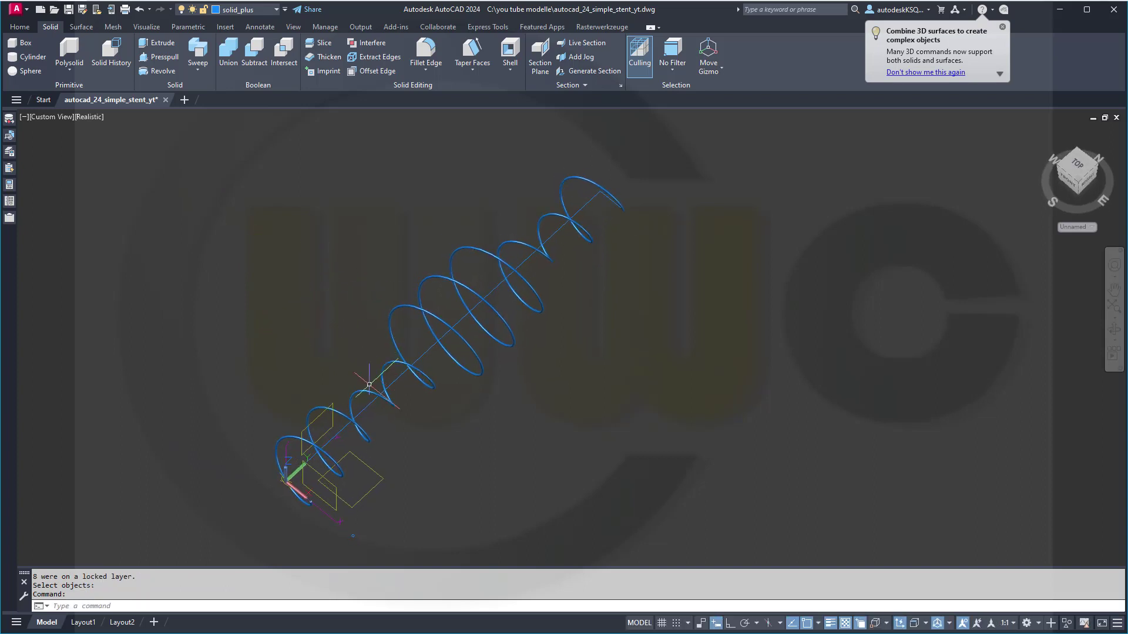
pyautogui.click(374, 407)
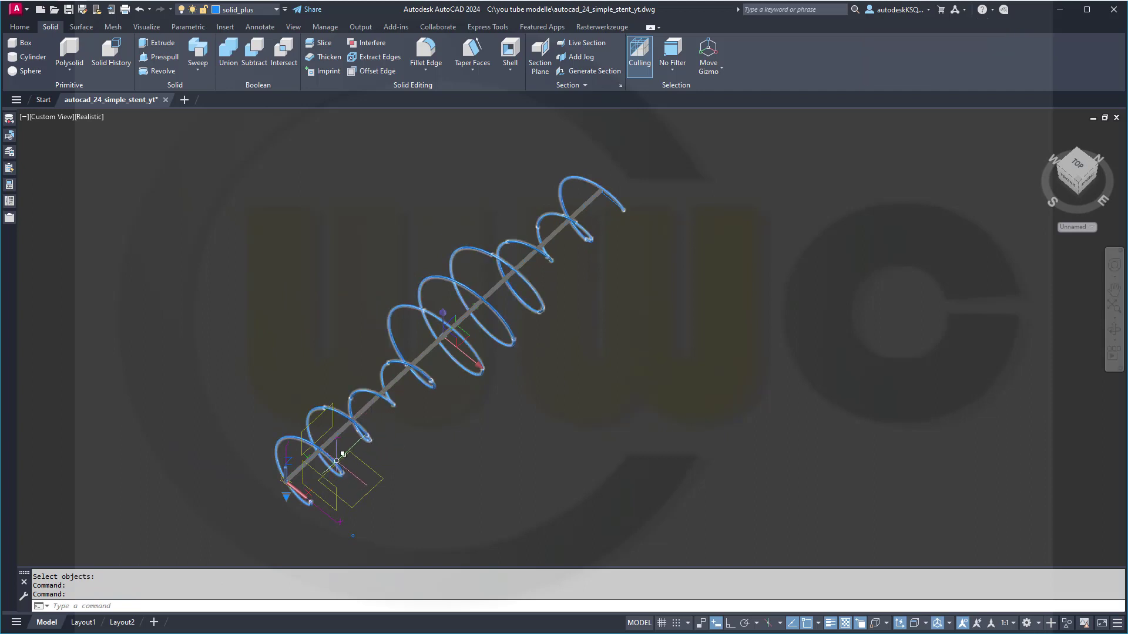
pyautogui.click(343, 454)
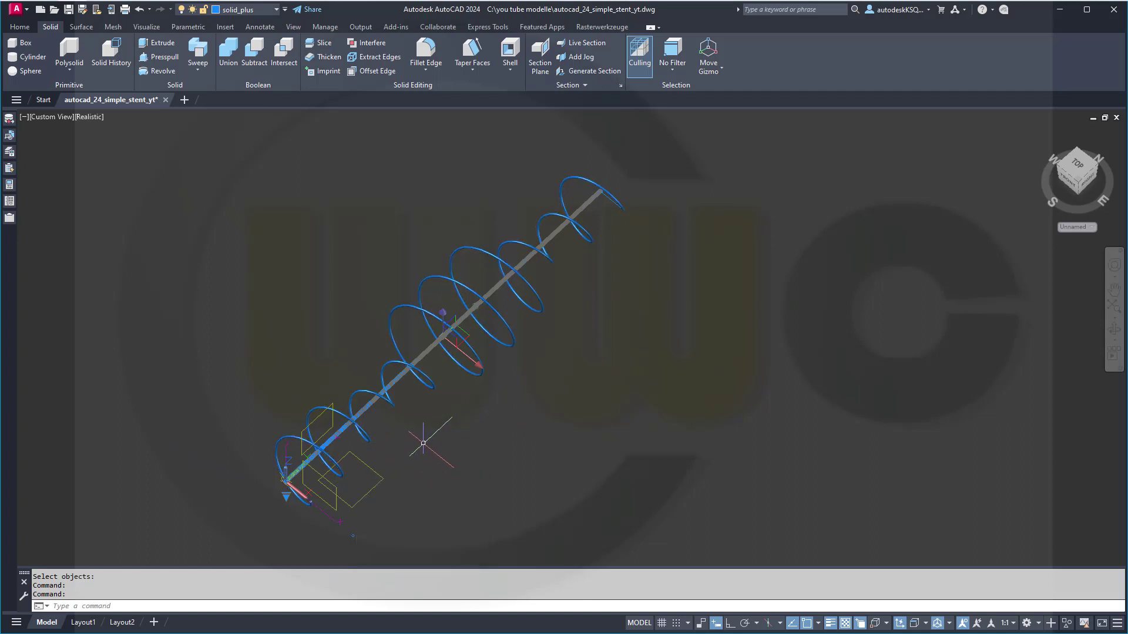
# Move the central axis line to the hidden sketches layer
pyautogui.click(264, 10)
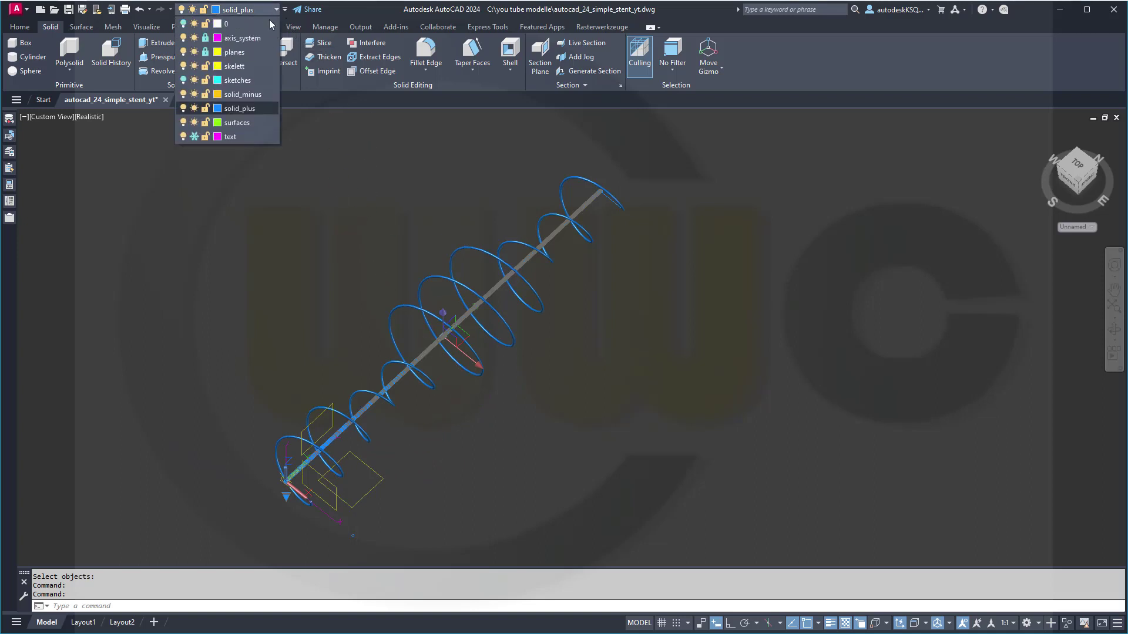
pyautogui.click(259, 80)
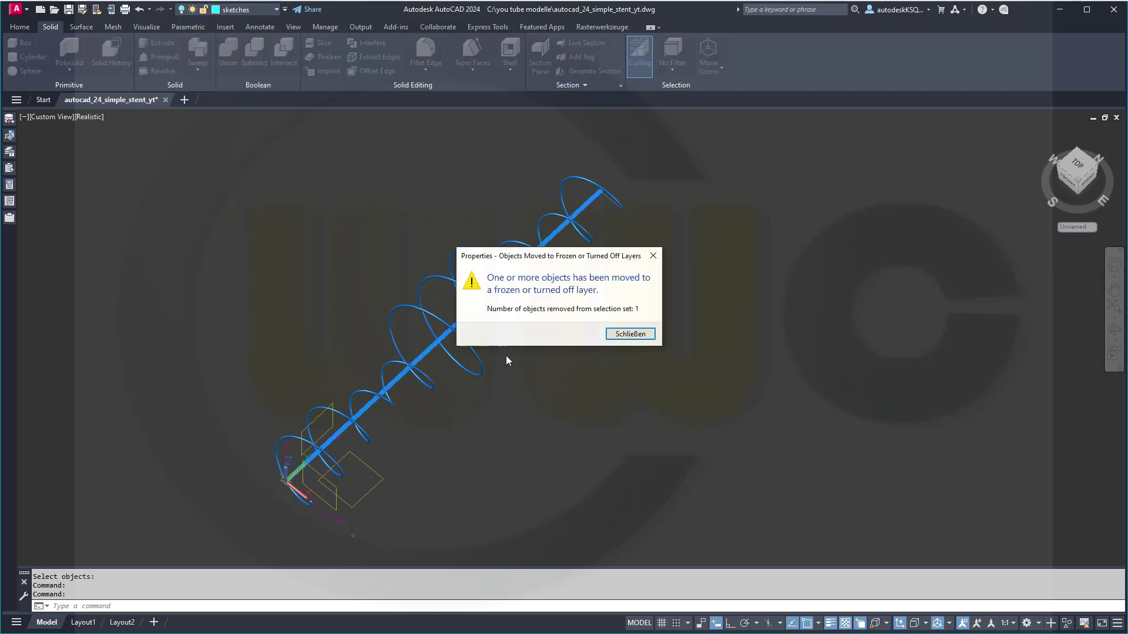
pyautogui.click(629, 333)
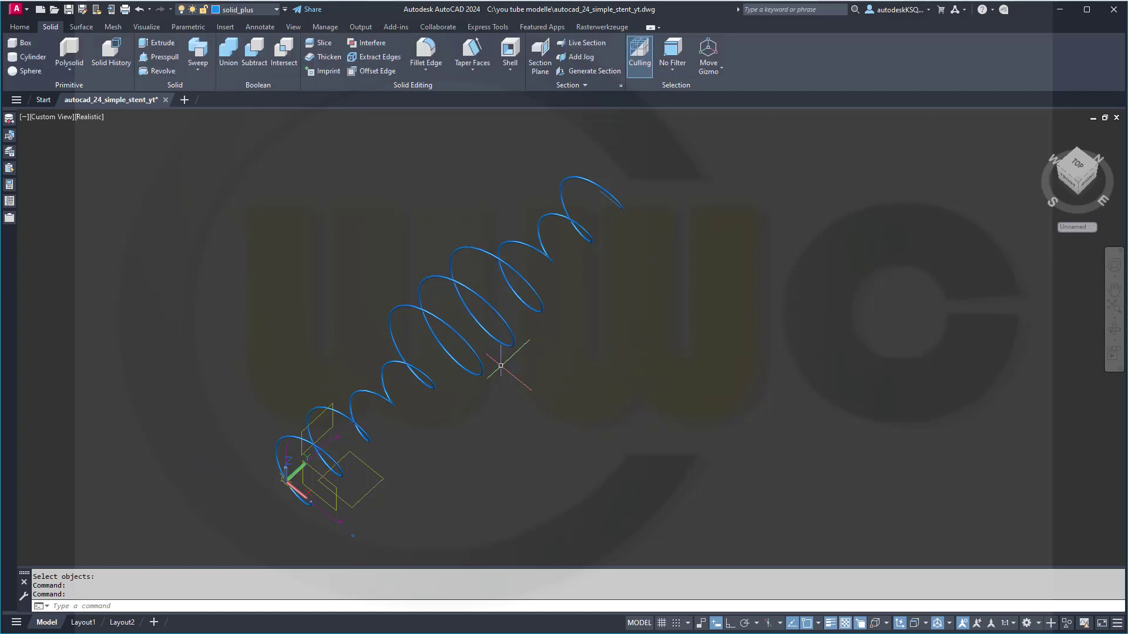
# Select the helix spline and all similar splines, and move them to the sketches layer
pyautogui.click(484, 352)
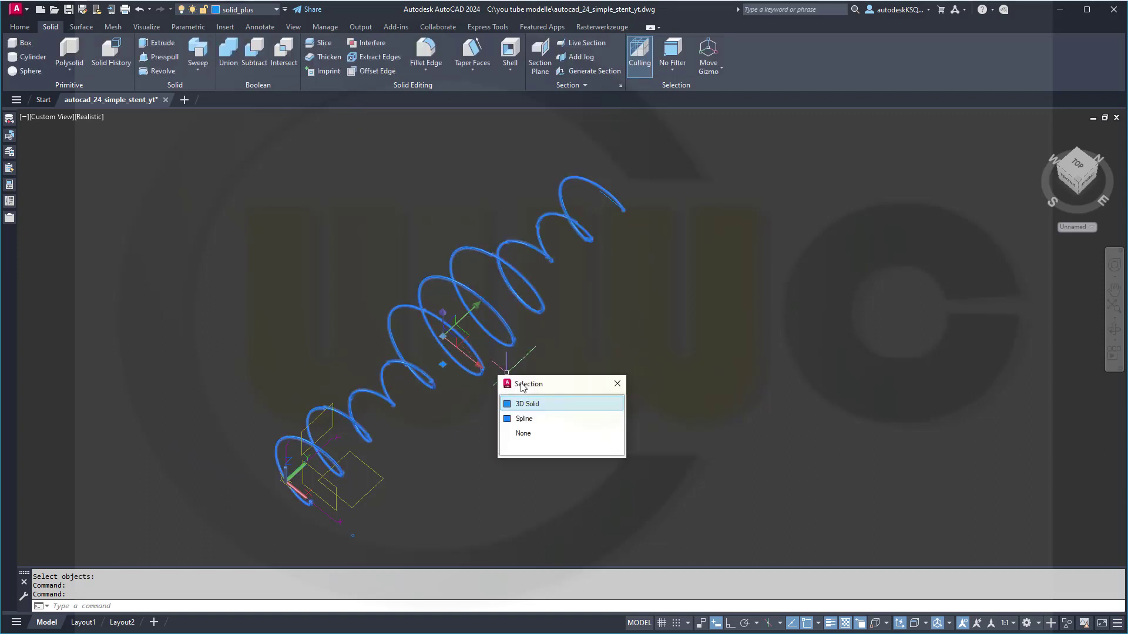
pyautogui.click(525, 418)
pyautogui.rightClick(593, 396)
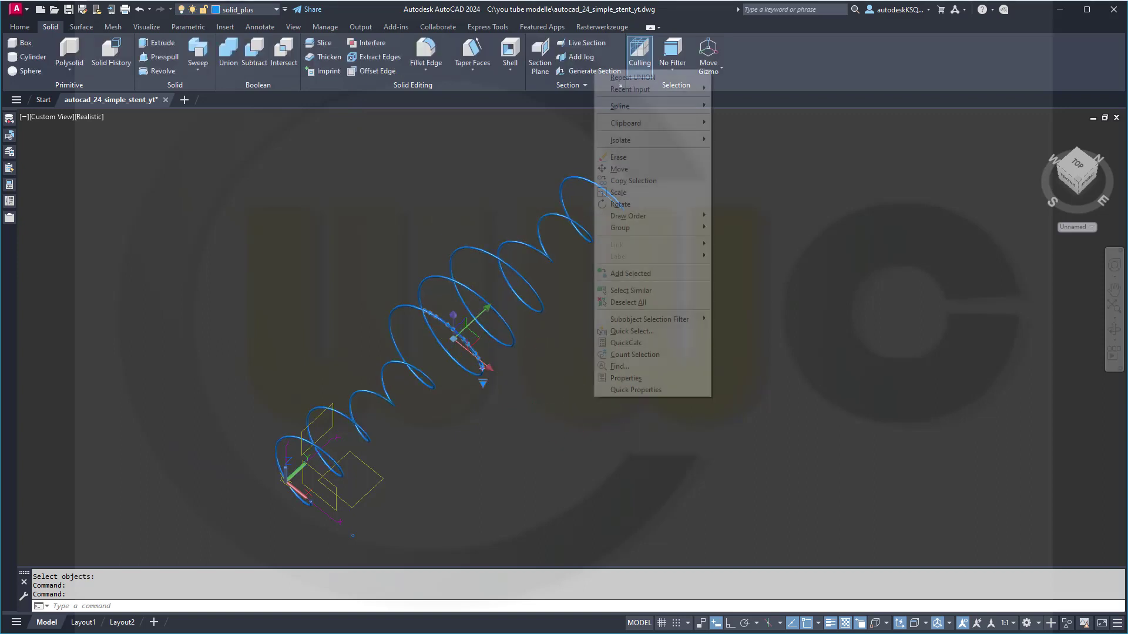
pyautogui.click(615, 290)
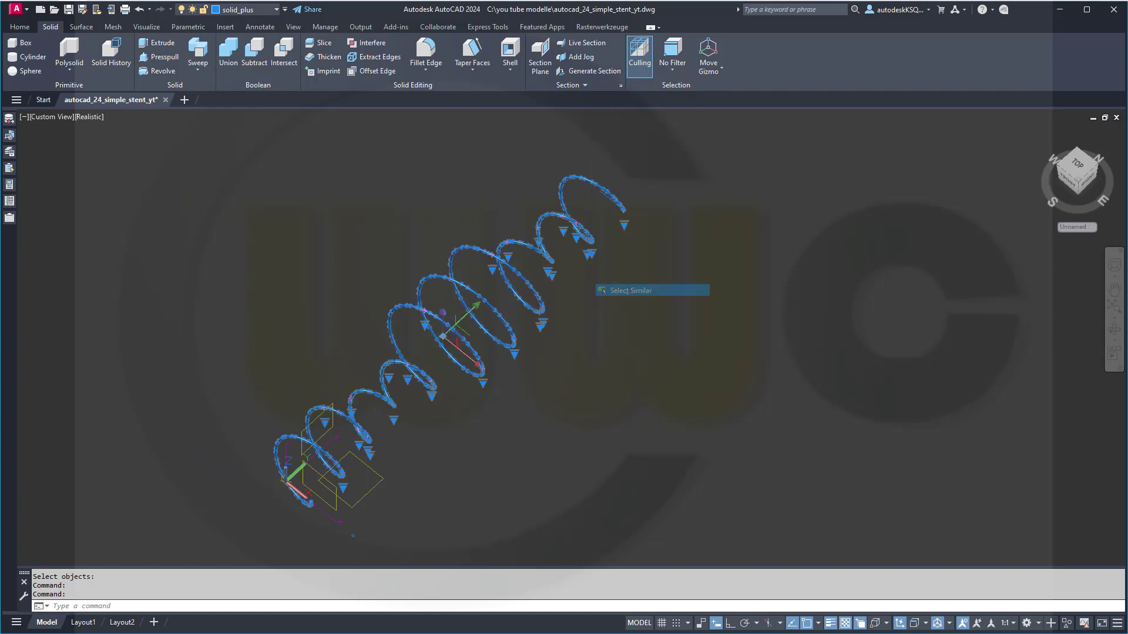
pyautogui.click(277, 10)
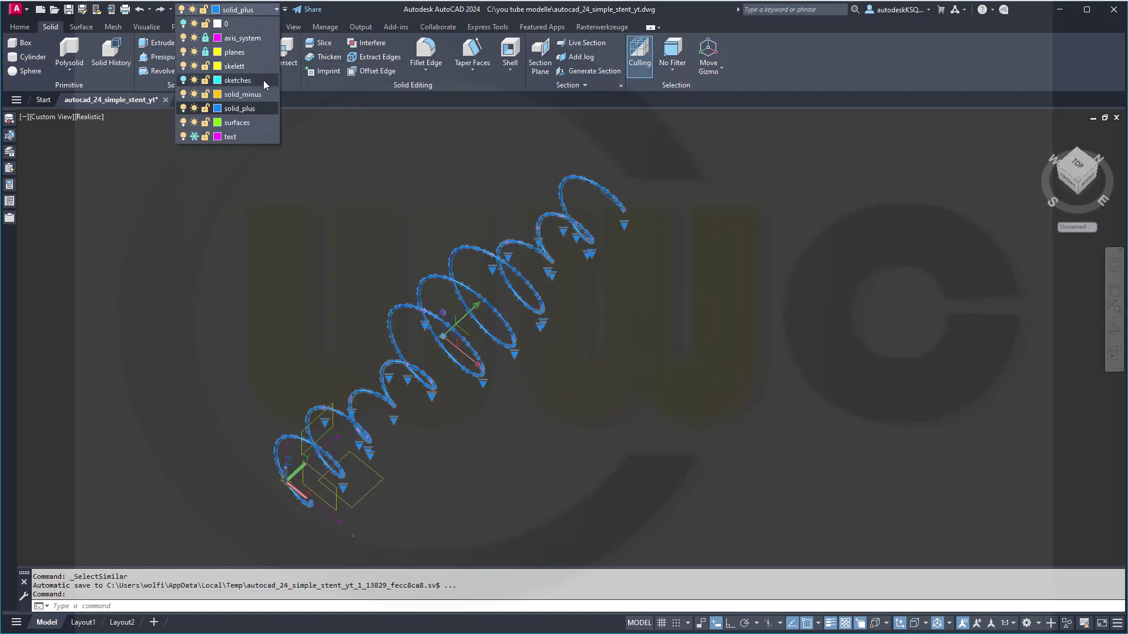
pyautogui.click(263, 80)
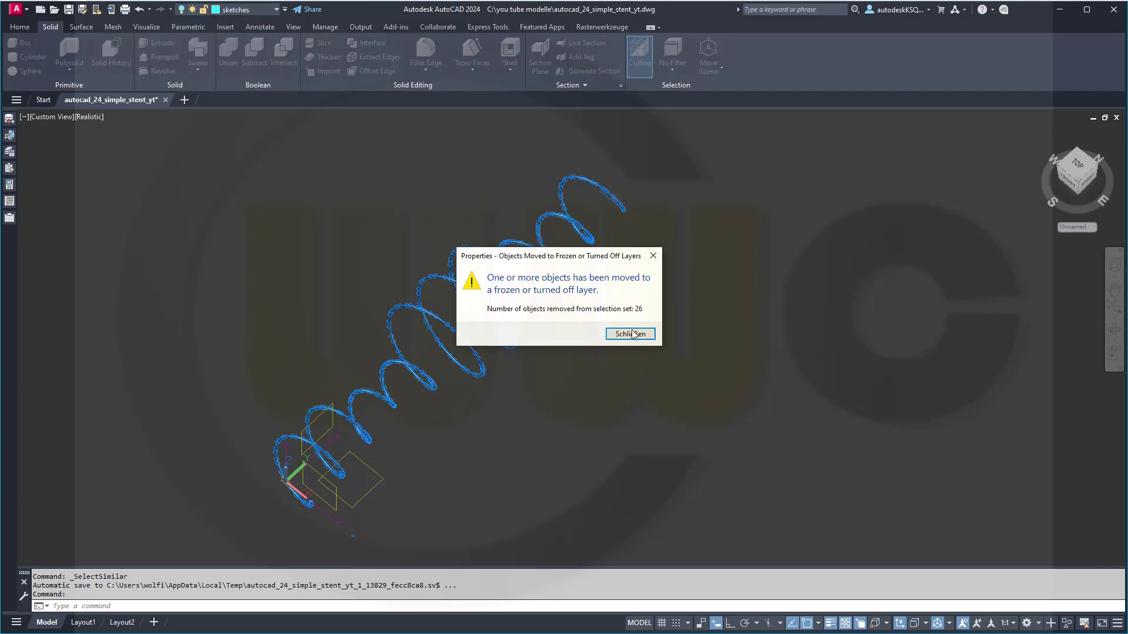
pyautogui.click(630, 333)
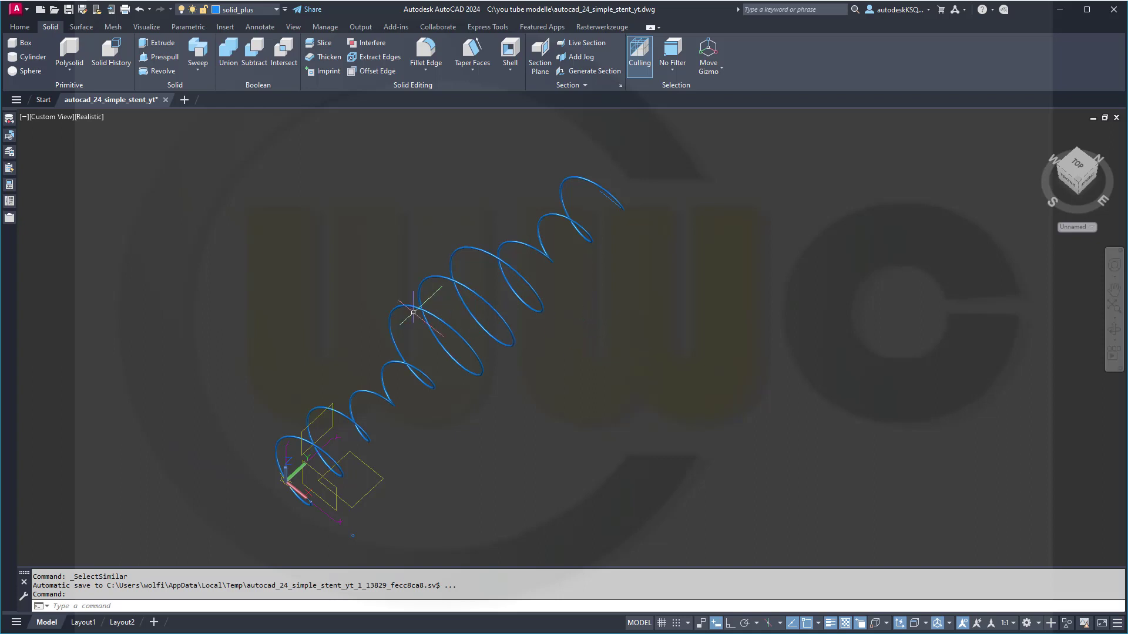
pyautogui.keyDown('shift'); pyautogui.moveTo(375, 332); pyautogui.dragTo(389, 316, button='middle'); pyautogui.keyUp('shift')
# Erase the two stray leftover objects at the coil's top end and below its base
pyautogui.click(592, 190)
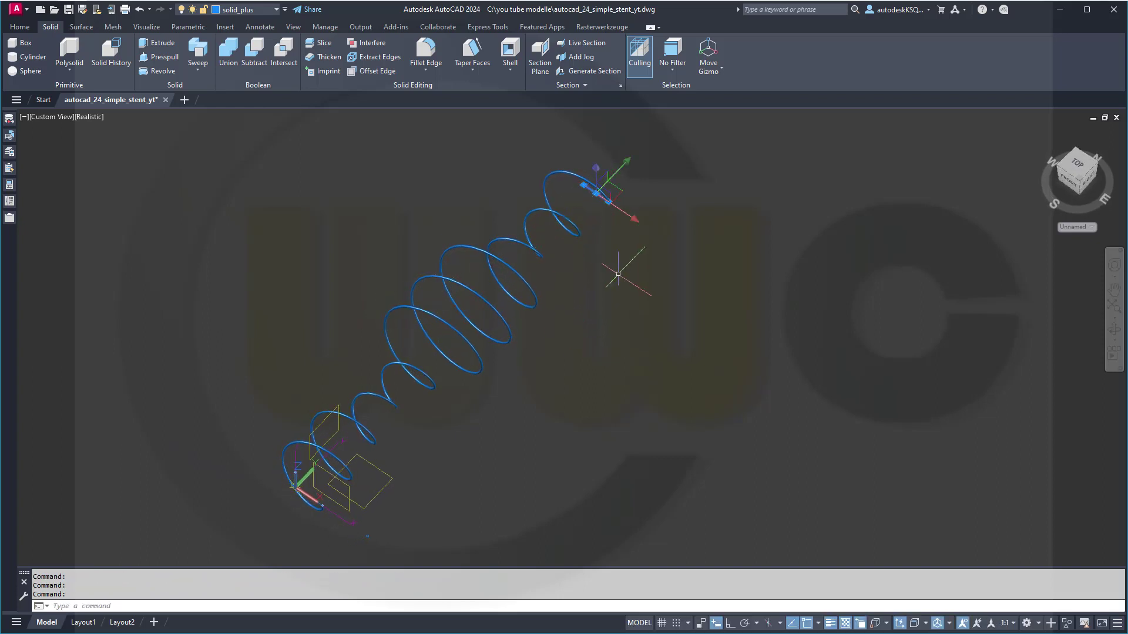
pyautogui.press('Delete')
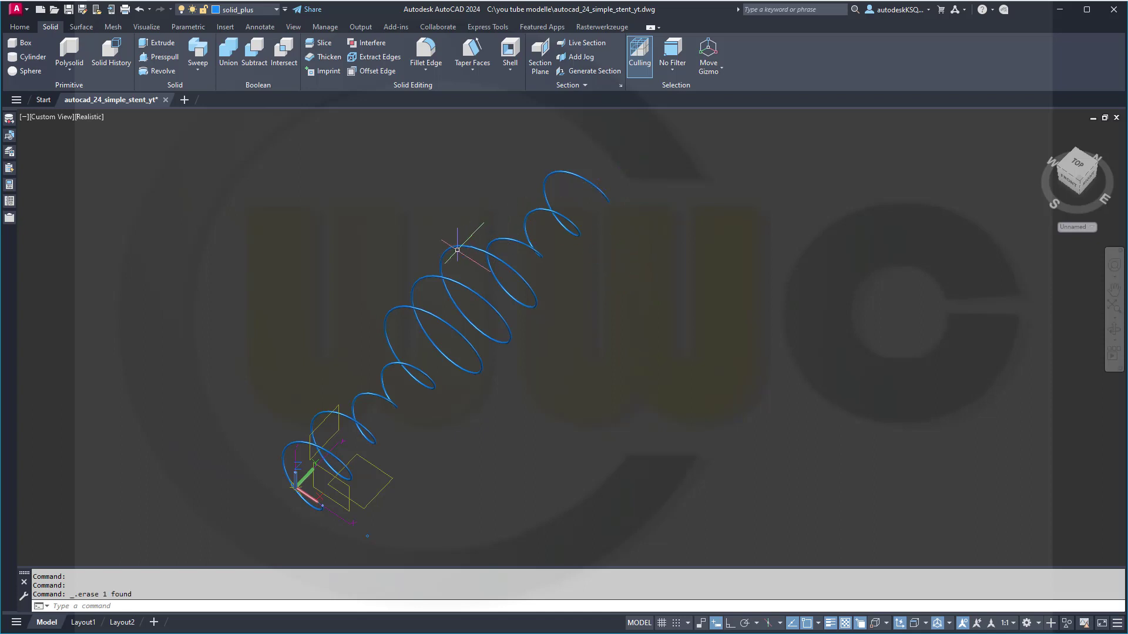
pyautogui.click(348, 526)
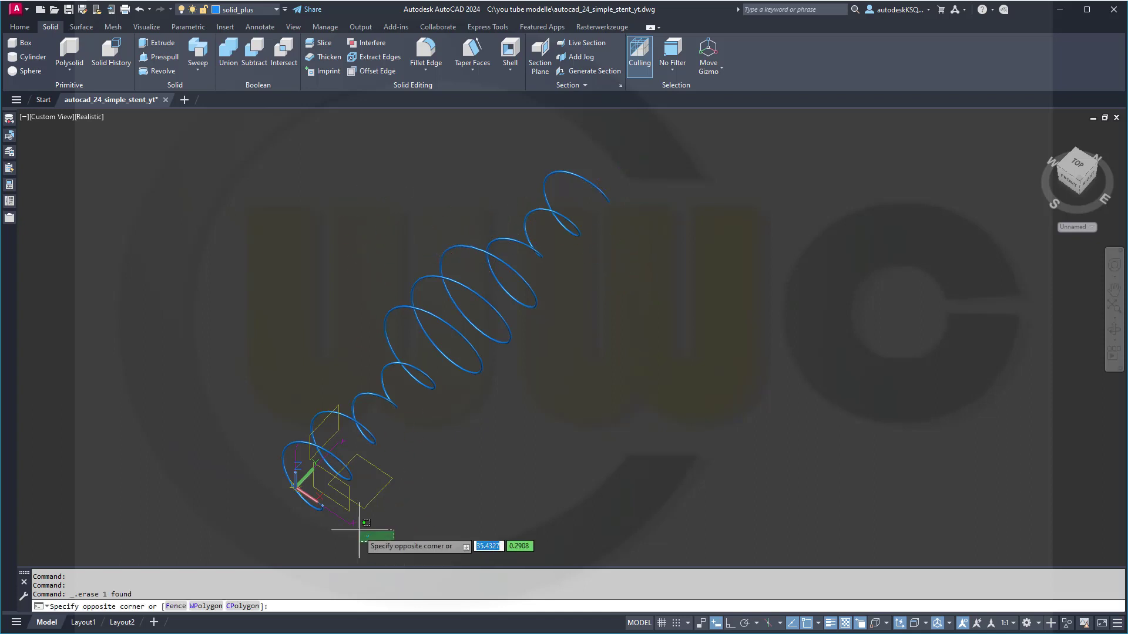
pyautogui.click(355, 526)
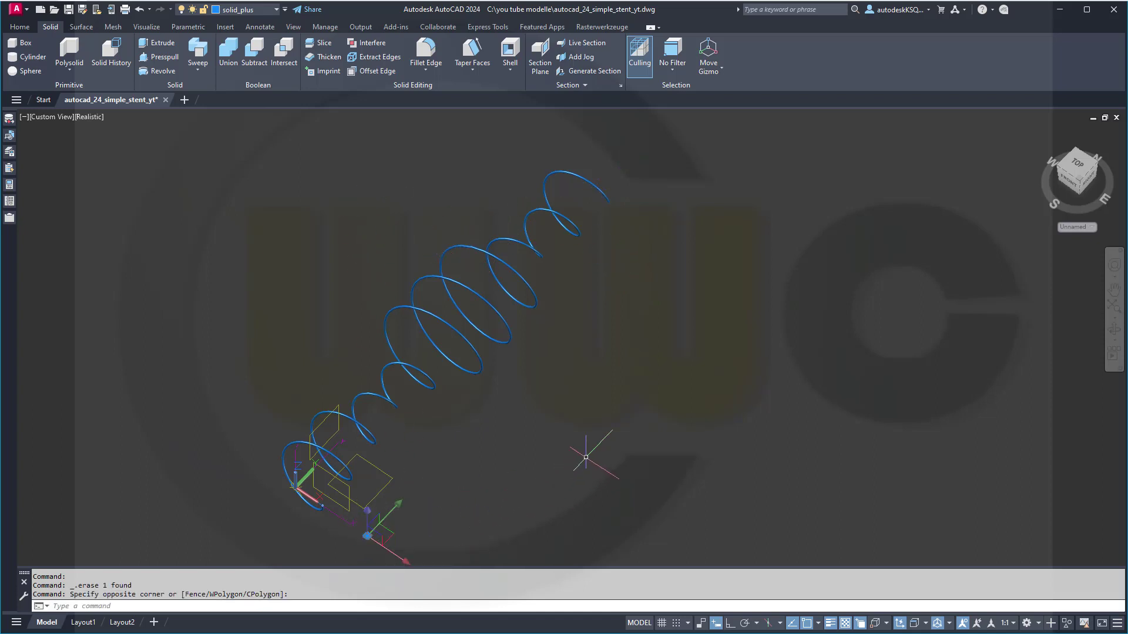
pyautogui.press('Delete')
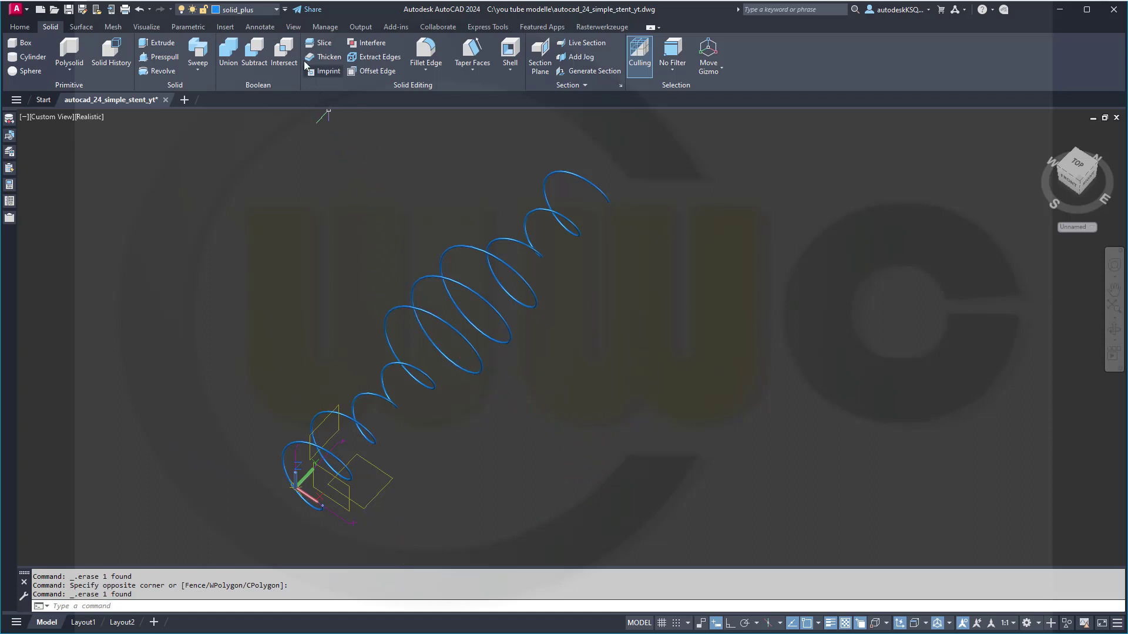
# Turn layer 0 on and select the grey tube surface around the helix
pyautogui.click(276, 10)
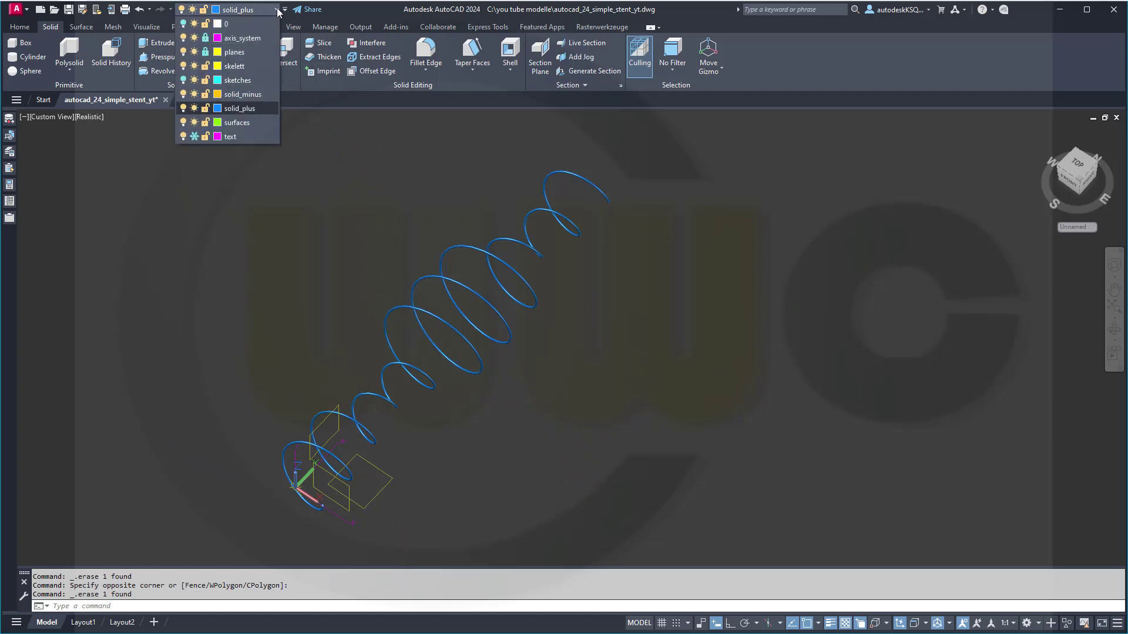
pyautogui.click(183, 23)
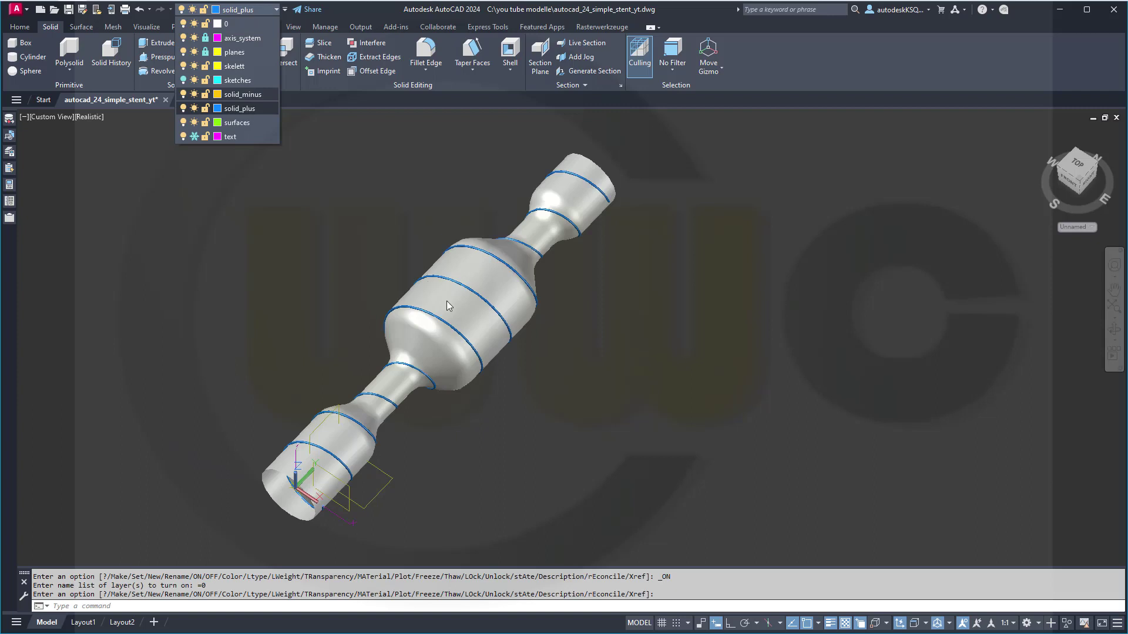
pyautogui.click(448, 302)
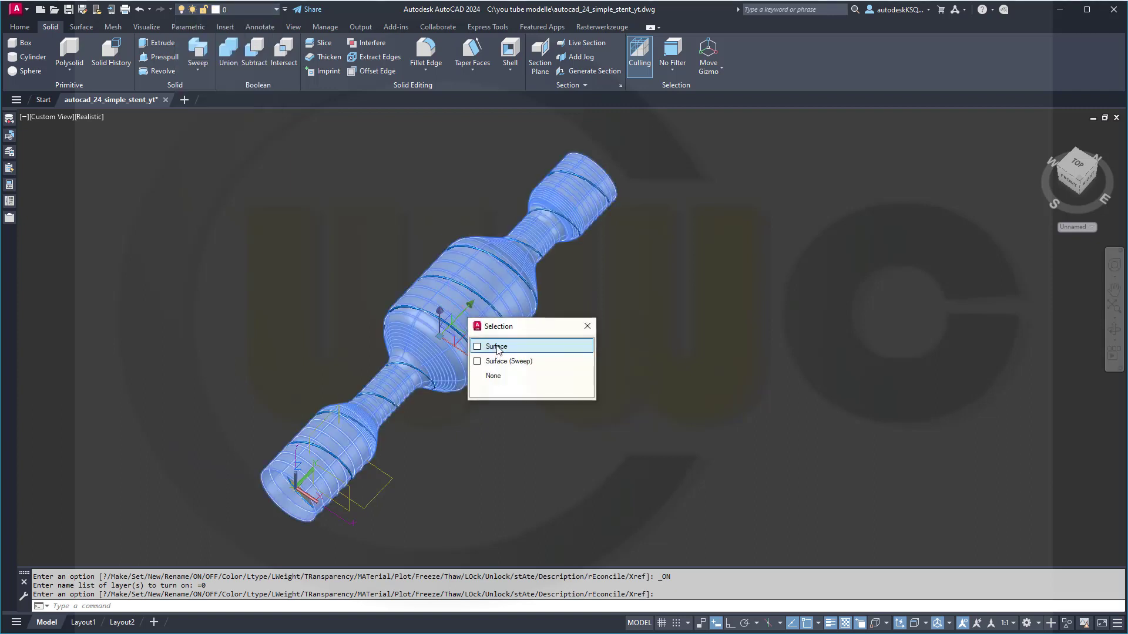
pyautogui.click(497, 347)
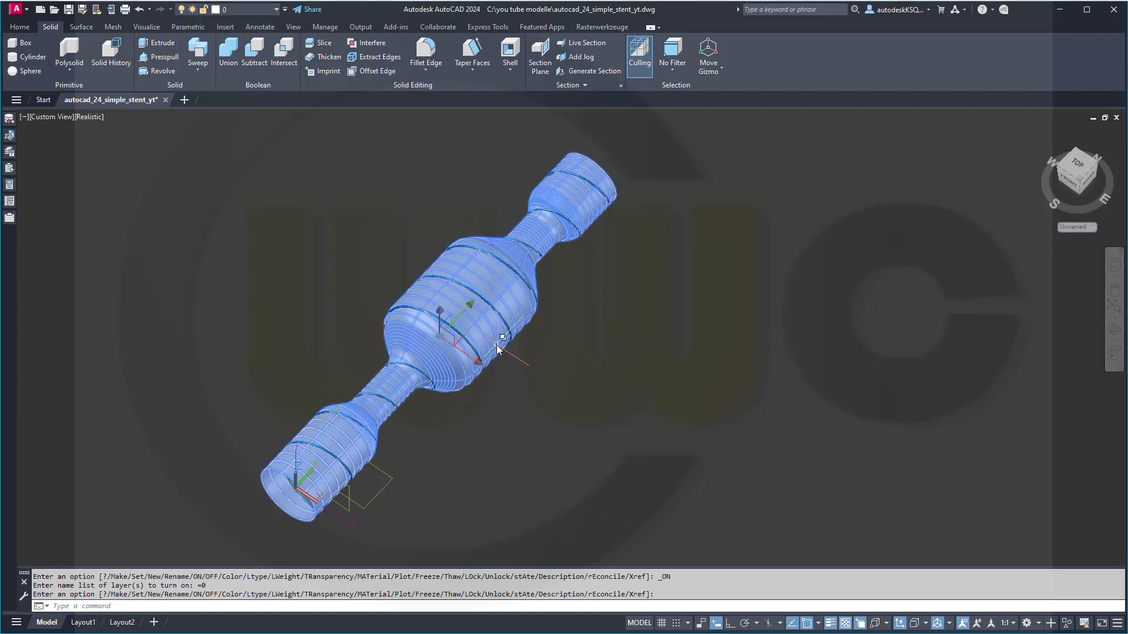
# Move the tube surface onto layer solid_minus, then turn layer 0 off again
pyautogui.click(276, 10)
pyautogui.click(263, 94)
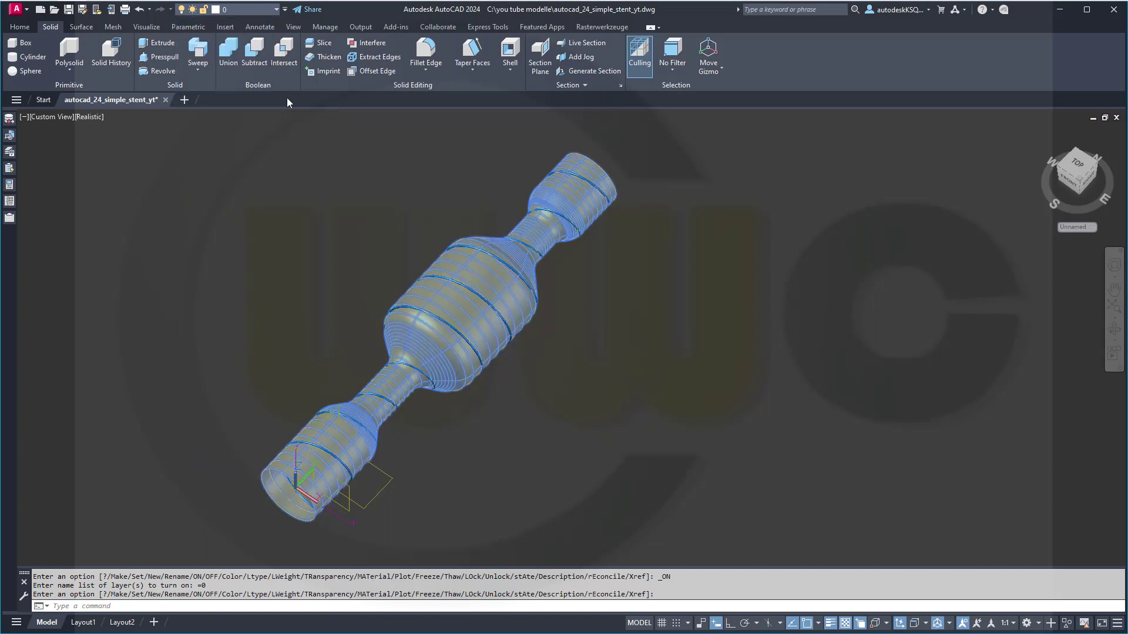
pyautogui.press('Escape')
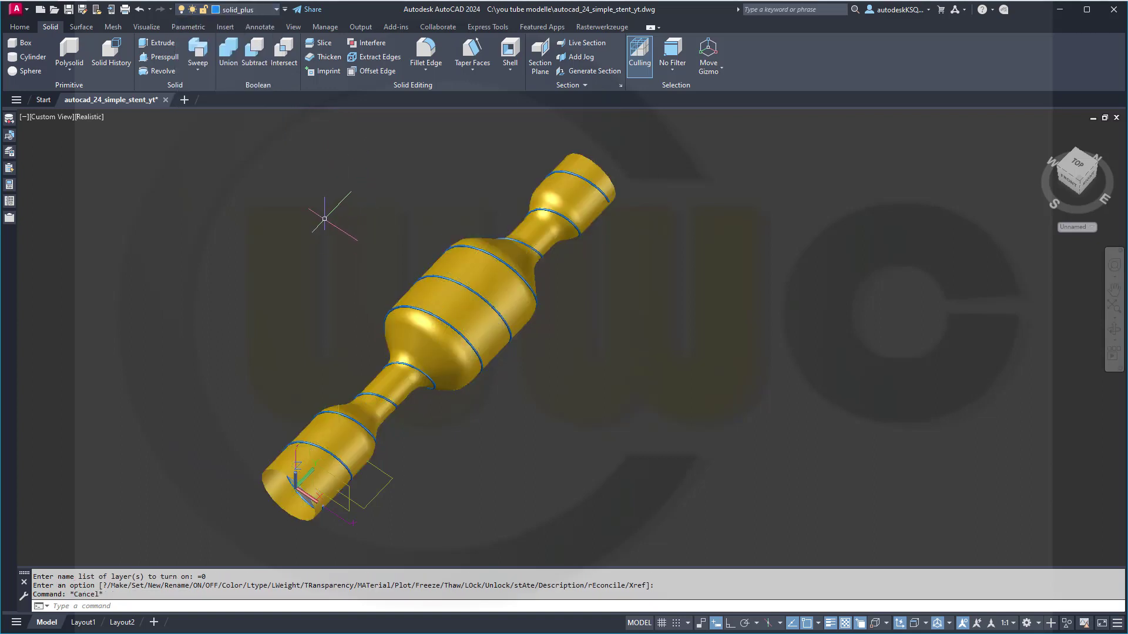
pyautogui.click(258, 10)
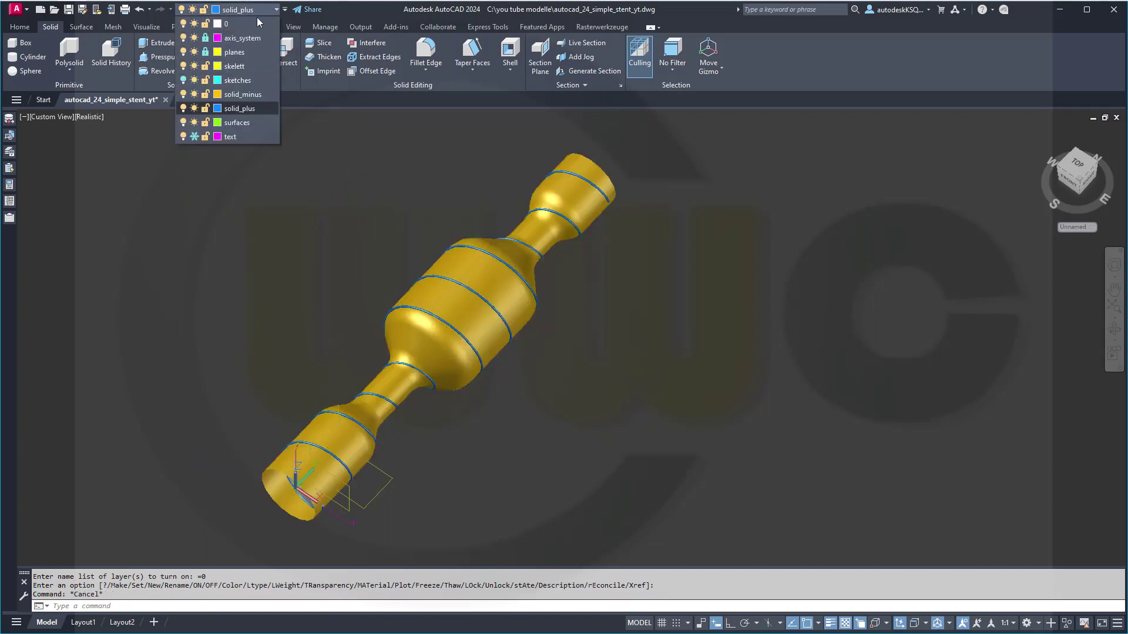
pyautogui.click(184, 24)
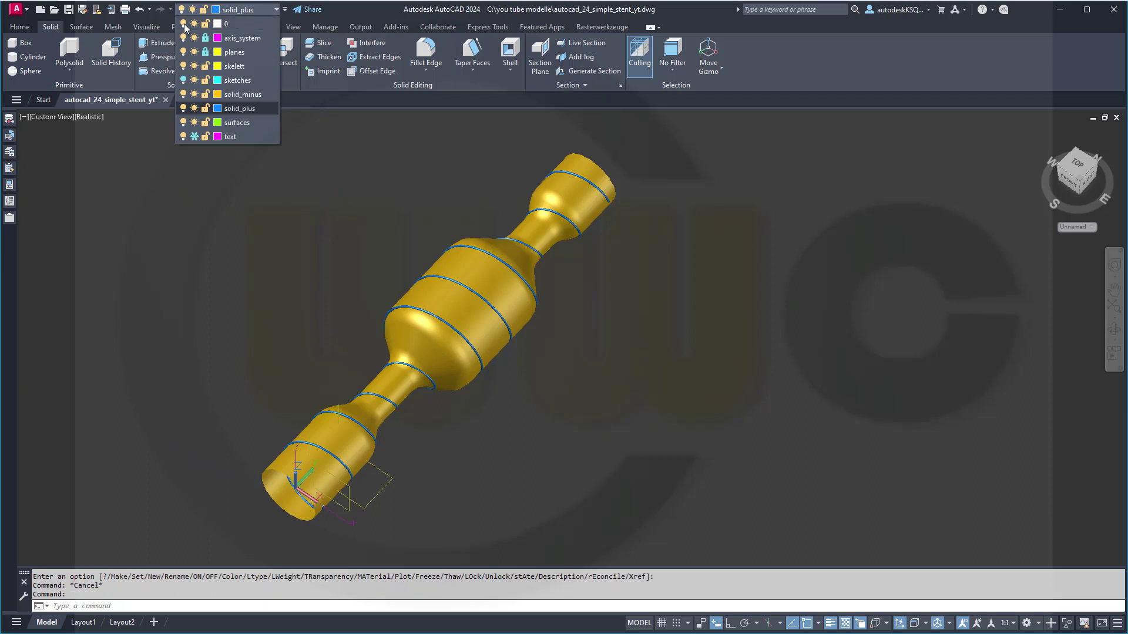
pyautogui.click(317, 141)
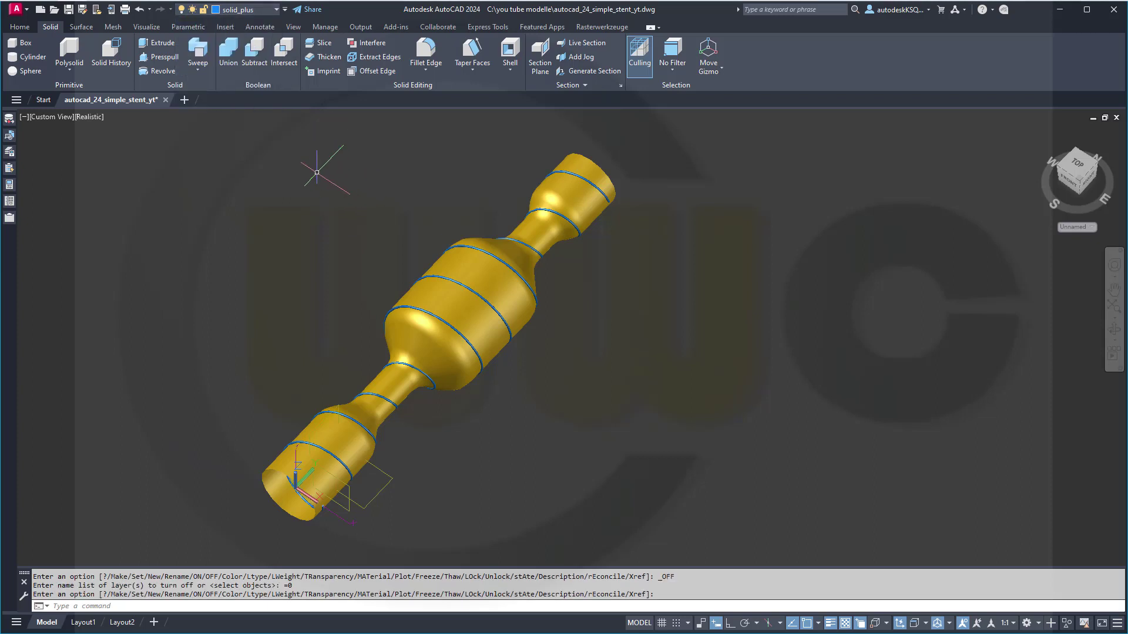
# Offset the tube surface by 0.25
pyautogui.click(81, 26)
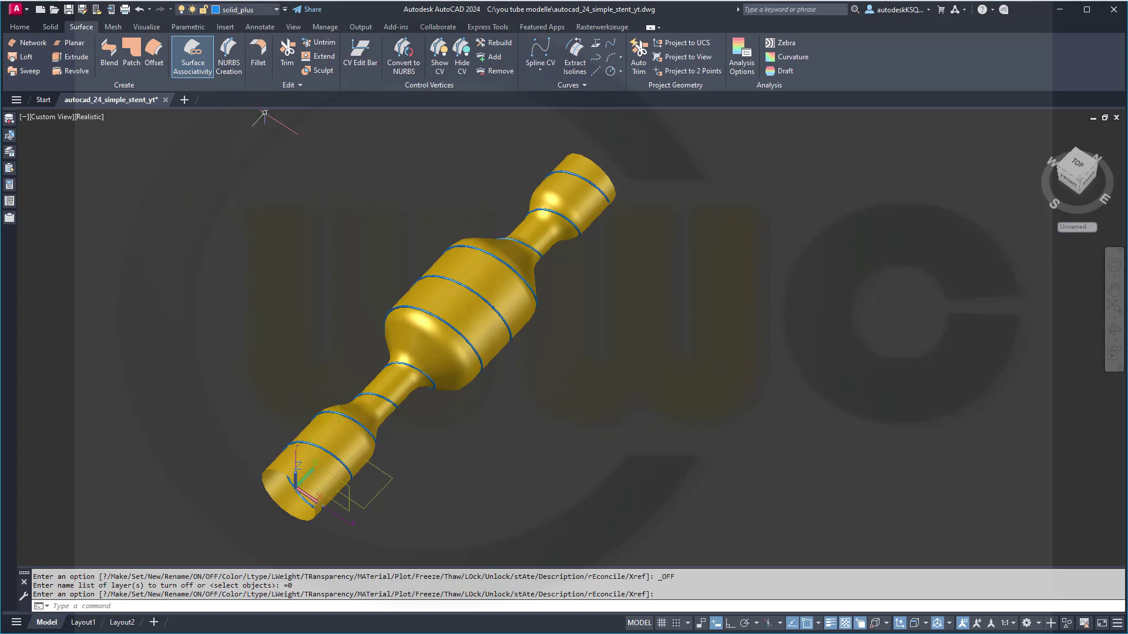
pyautogui.click(154, 52)
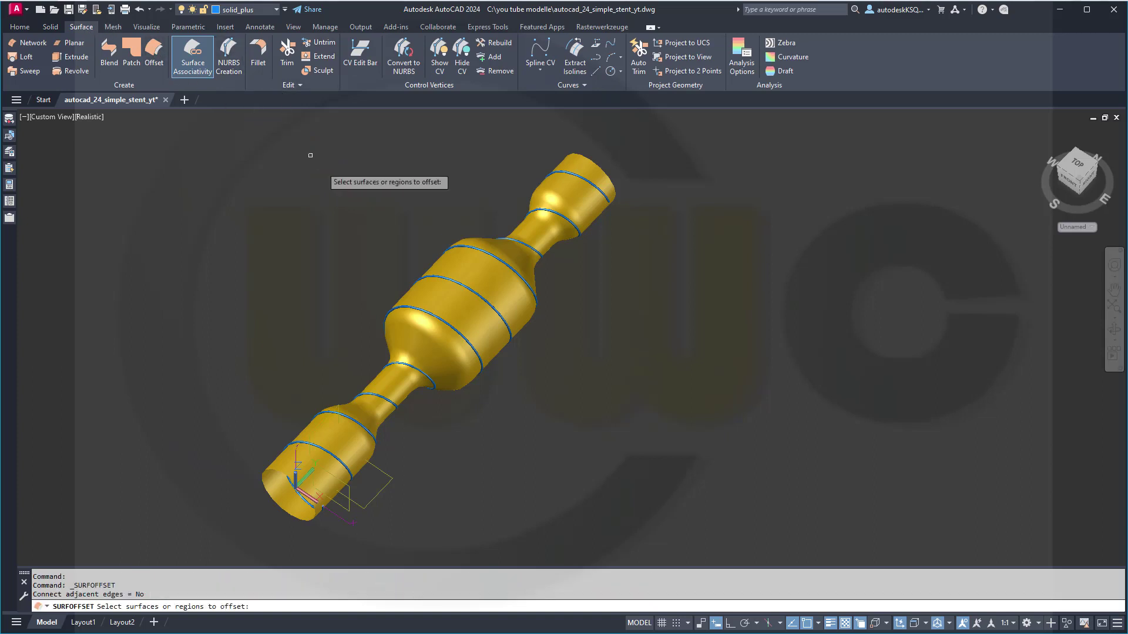
pyautogui.click(433, 270)
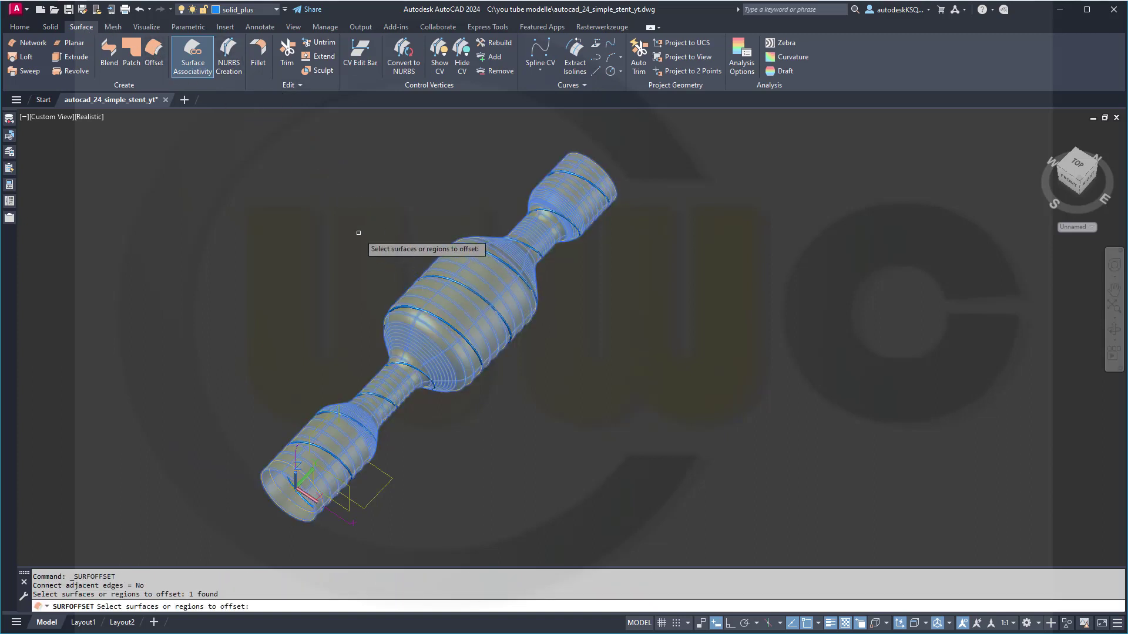
pyautogui.press('Return')
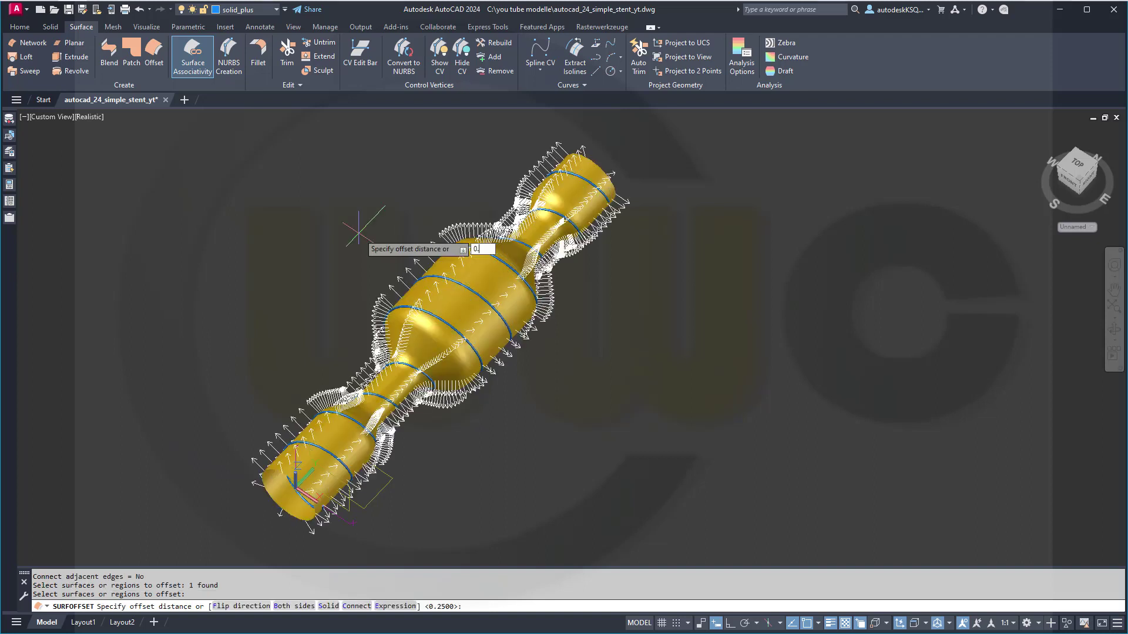
pyautogui.write('0.25')
pyautogui.press('Return')
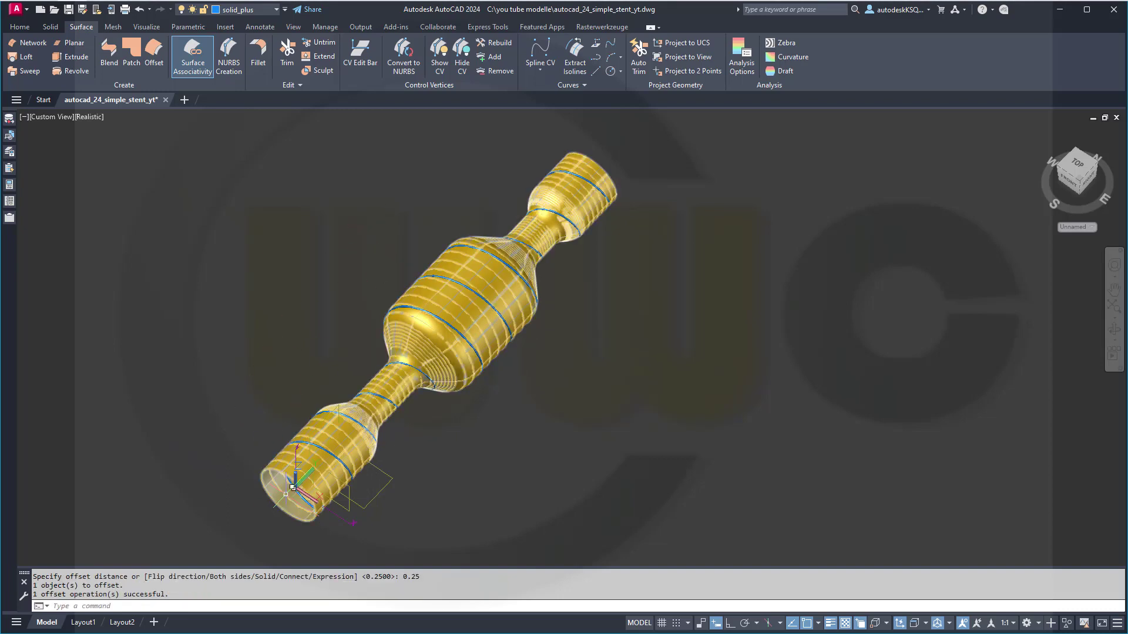
# Put the new offset surface on the green surfaces layer
pyautogui.click(276, 488)
pyautogui.click(321, 514)
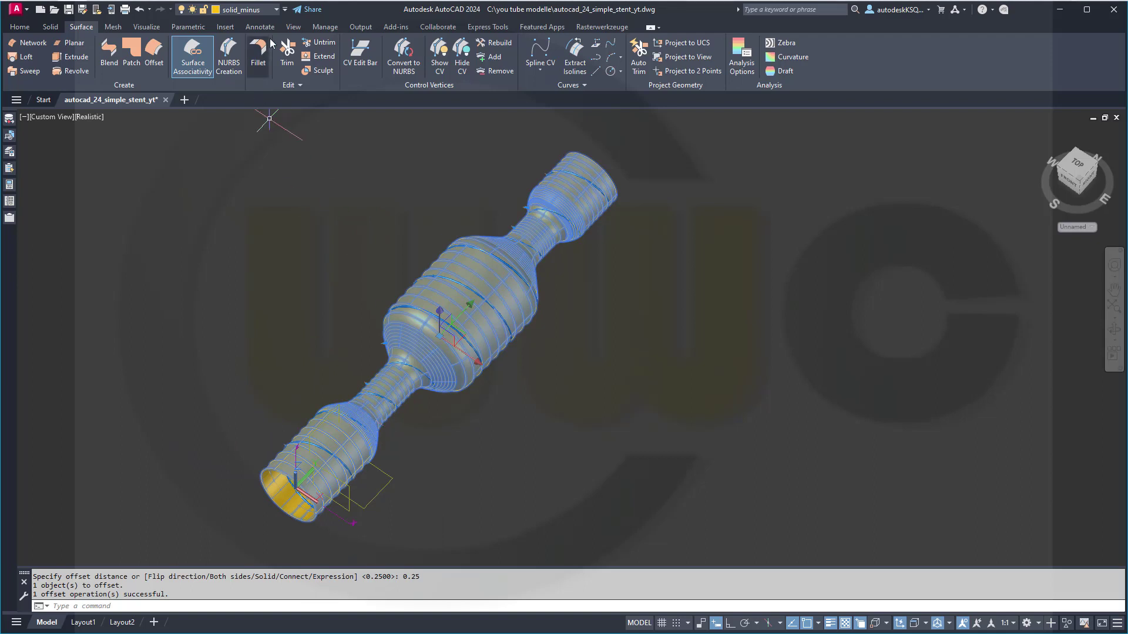
pyautogui.click(277, 9)
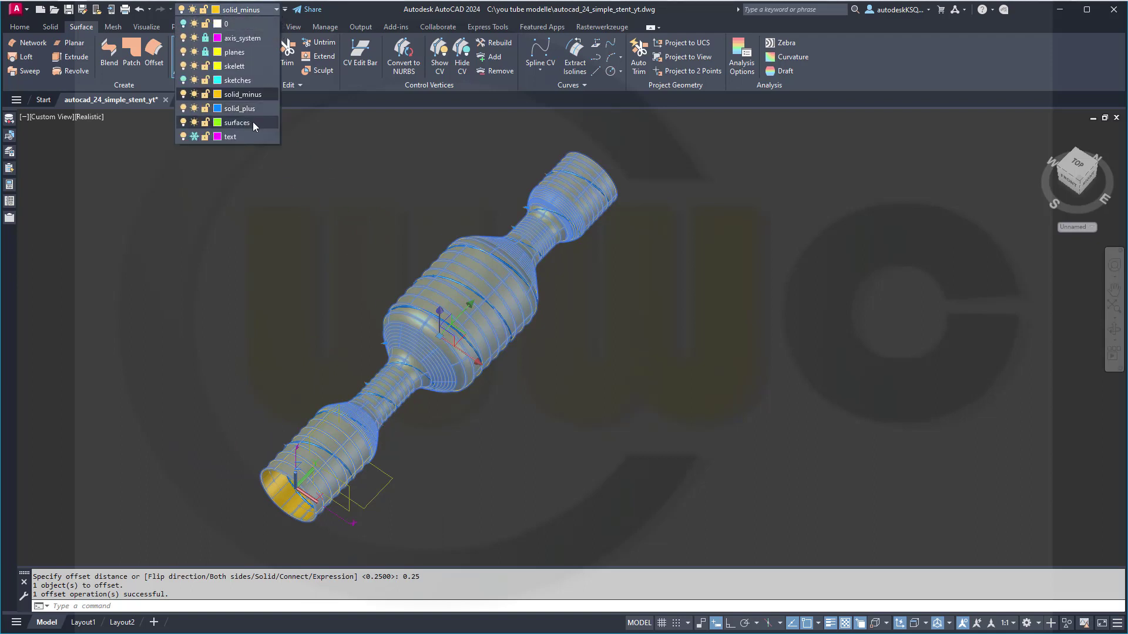
pyautogui.click(252, 122)
pyautogui.press('Escape')
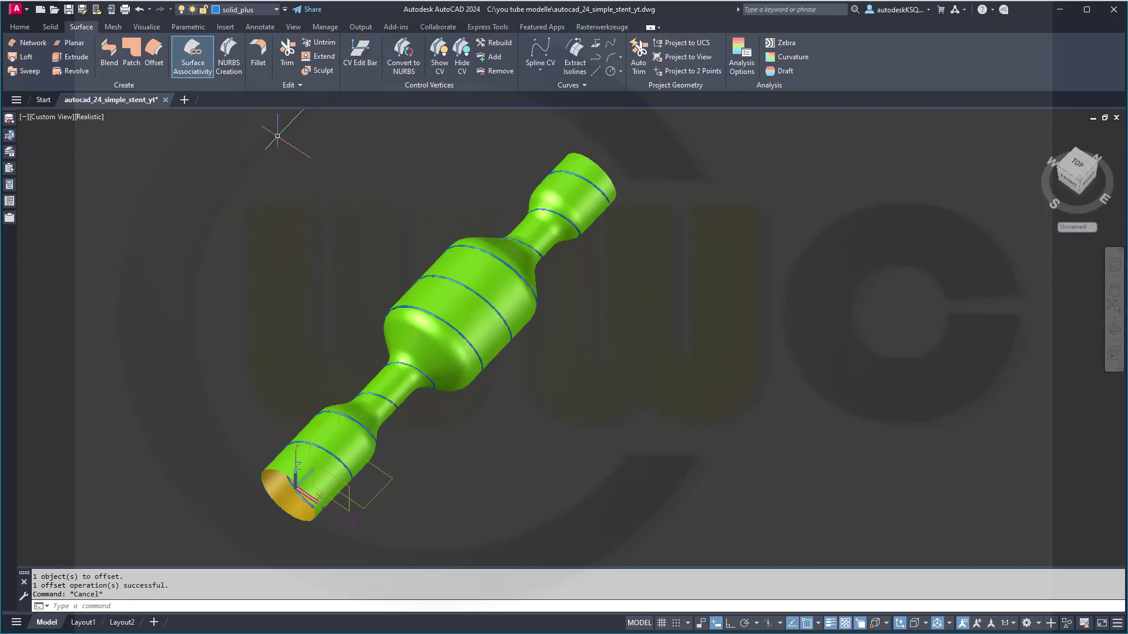
# Offset the original tube surface by 0.25 again, flipped to the inside
pyautogui.click(155, 54)
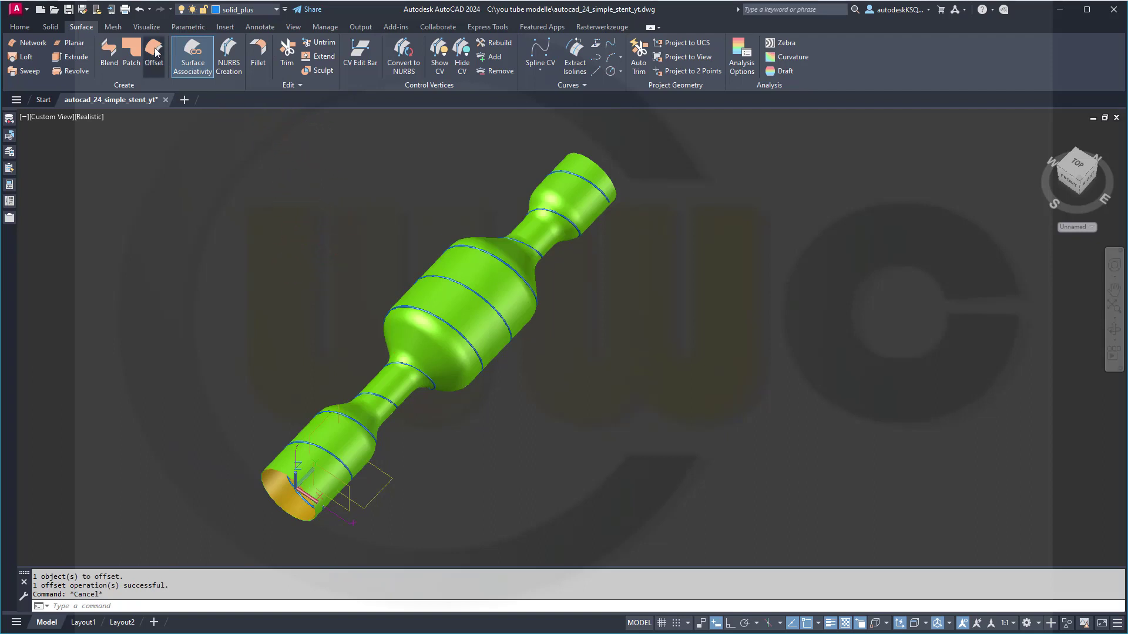
pyautogui.click(289, 497)
pyautogui.click(333, 541)
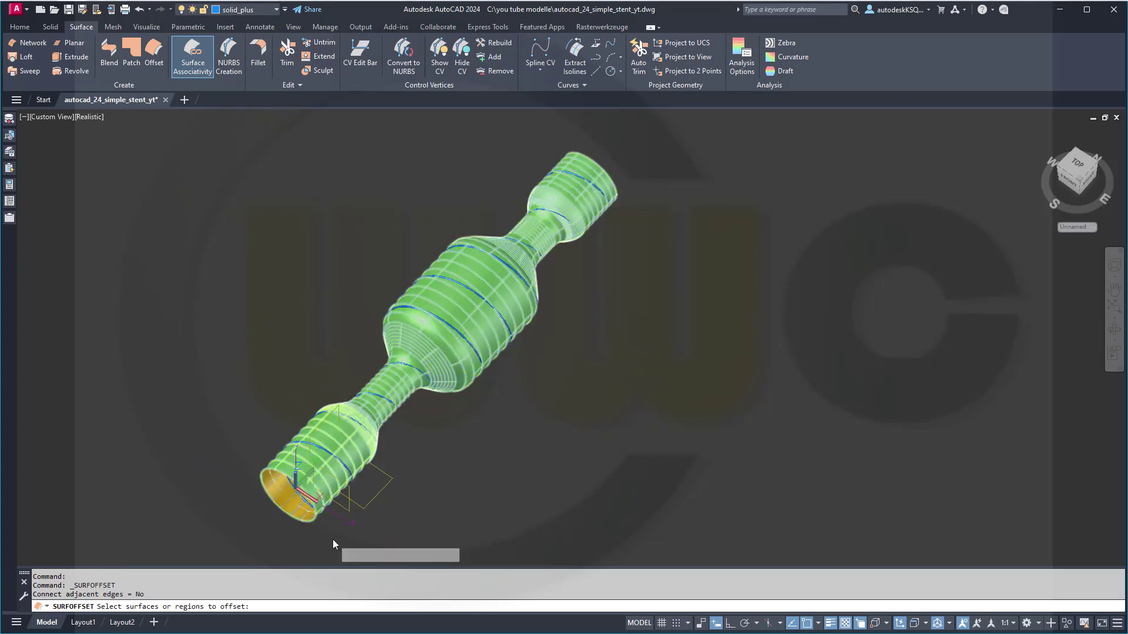
pyautogui.press('Return')
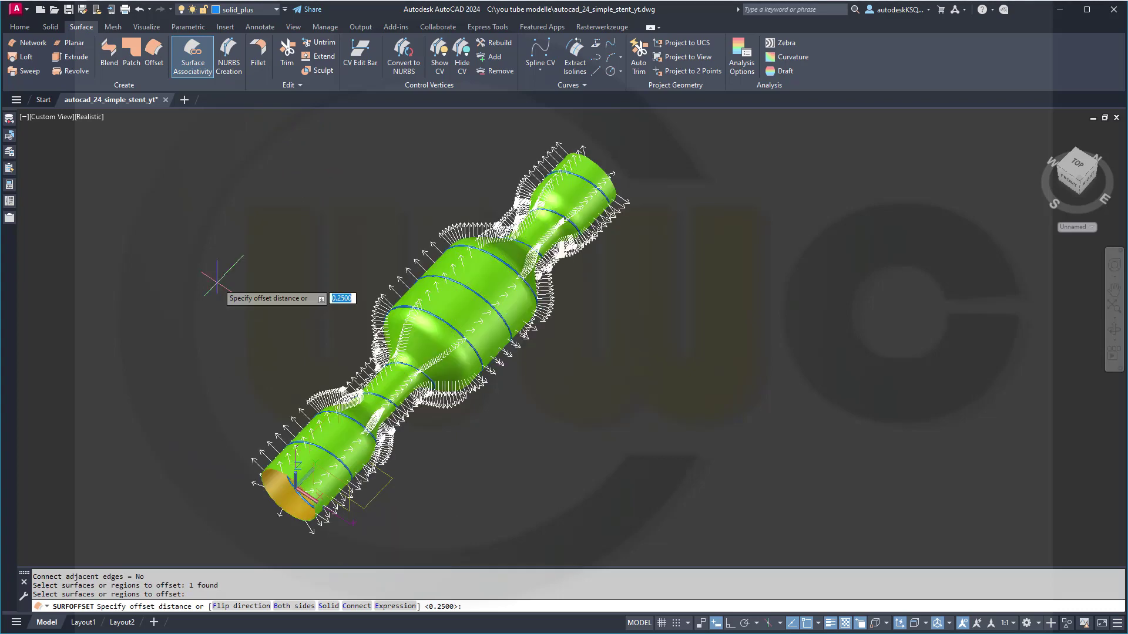
pyautogui.click(233, 605)
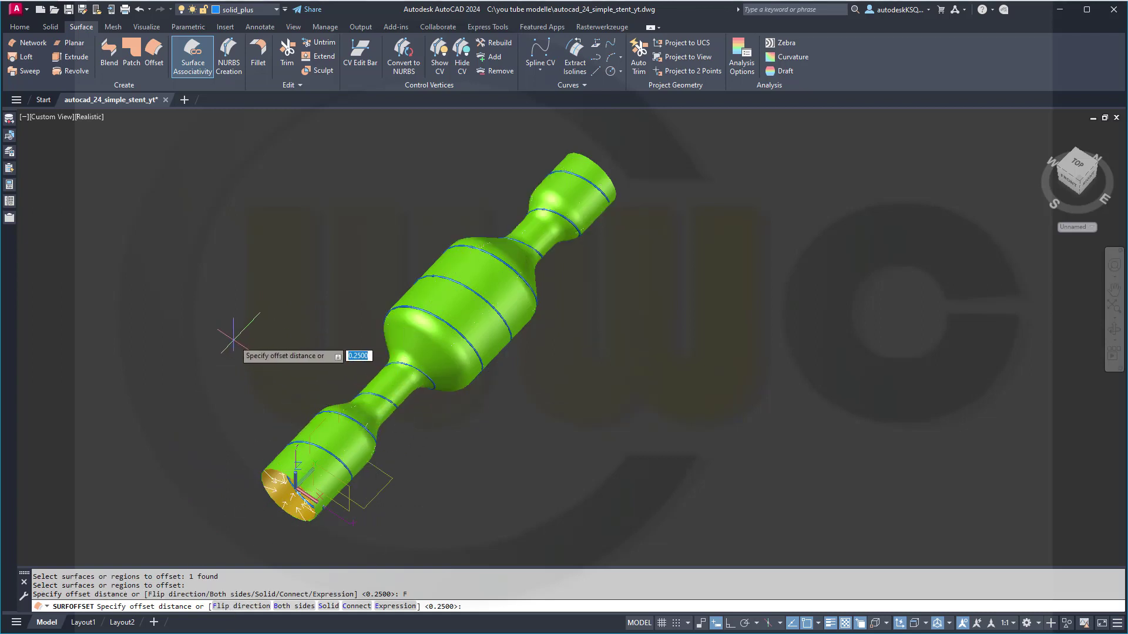
pyautogui.press('Return')
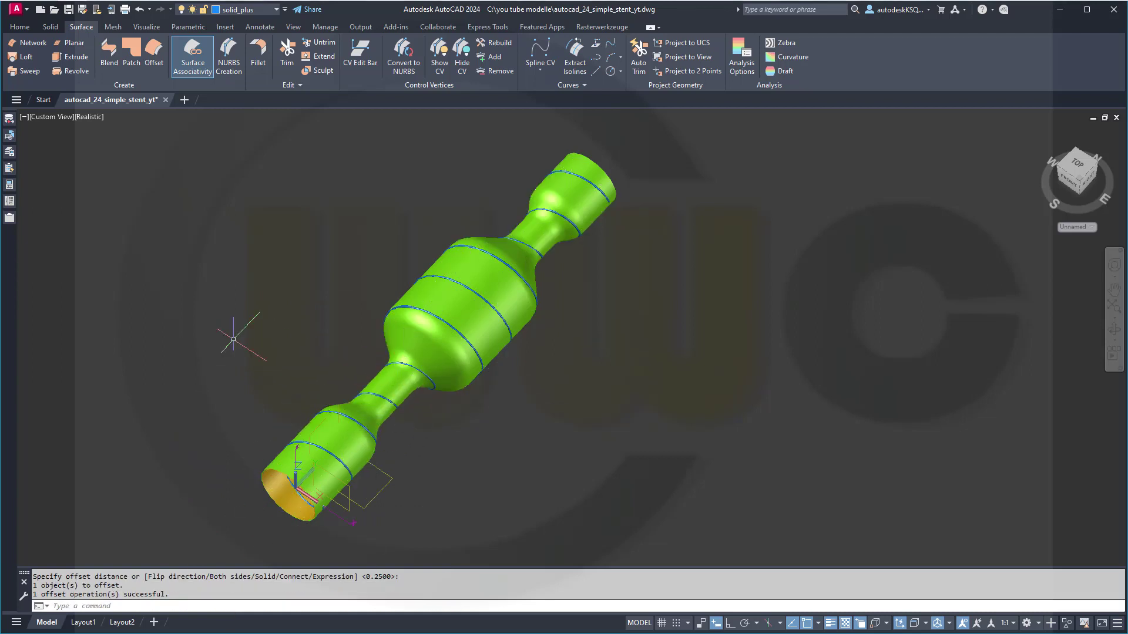
# Move the original tube surface onto hidden layer 0, dismissing the turned-off layer warning
pyautogui.click(305, 509)
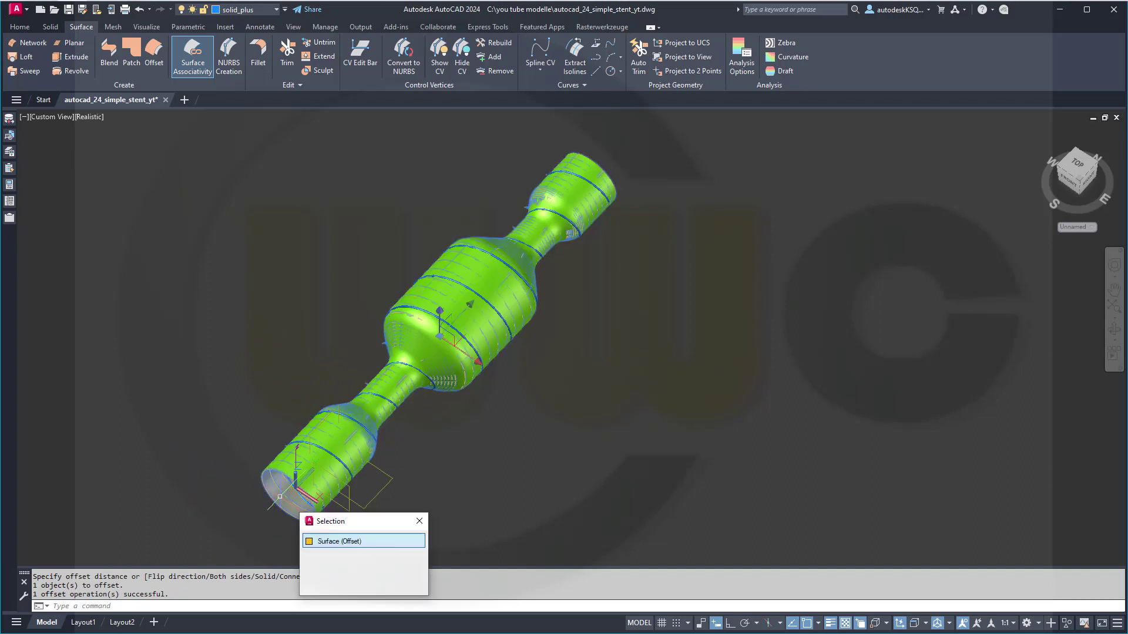
pyautogui.click(346, 542)
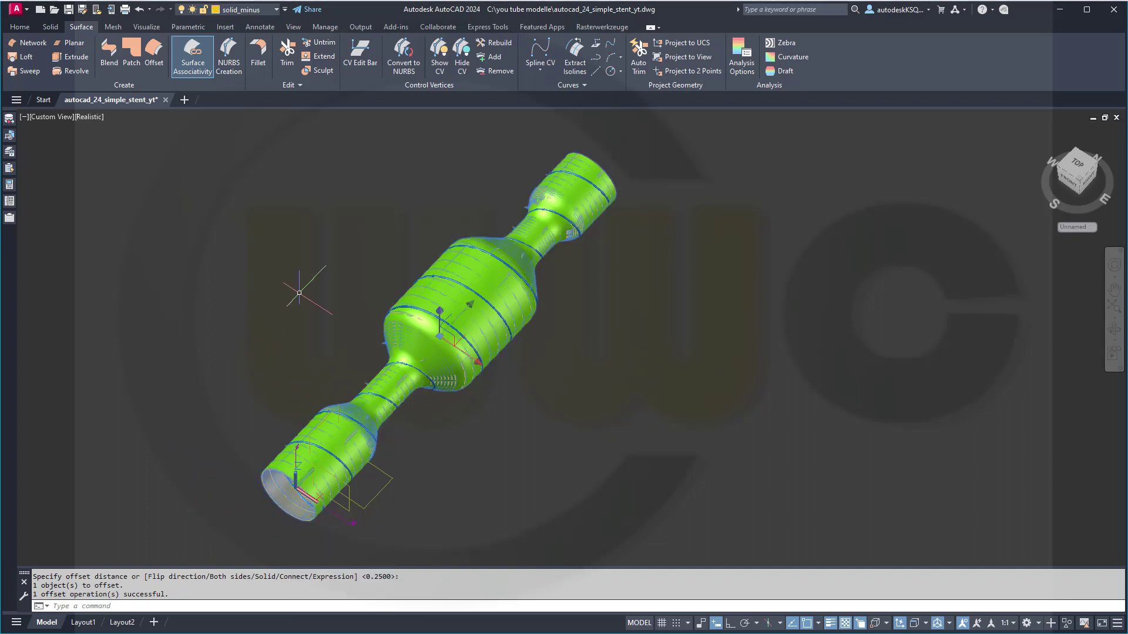
pyautogui.click(276, 11)
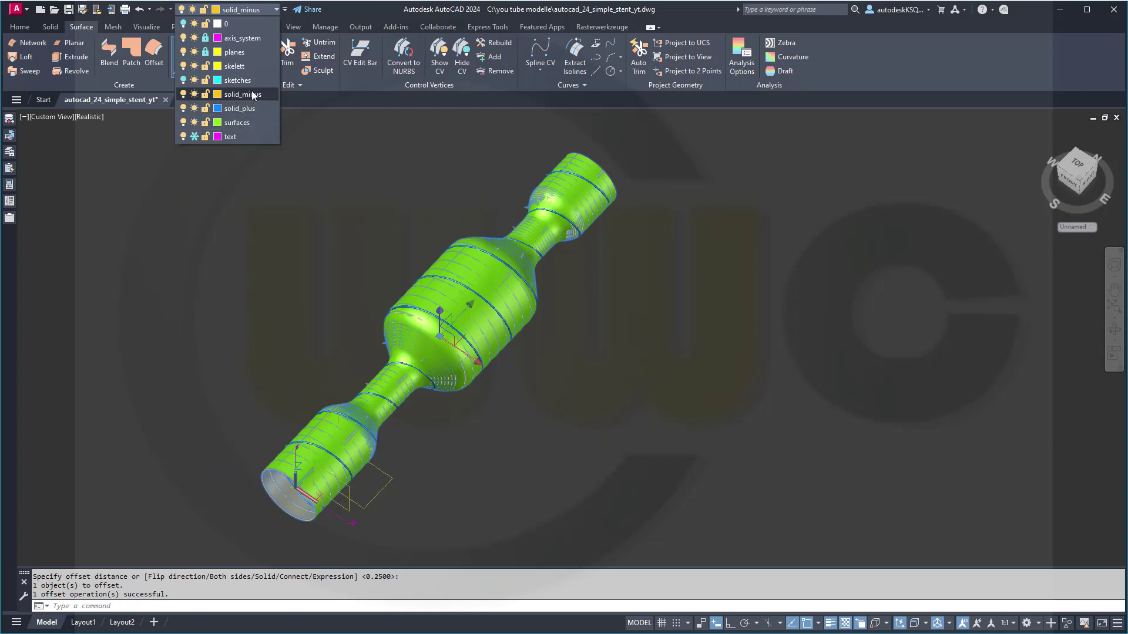
pyautogui.press('Escape')
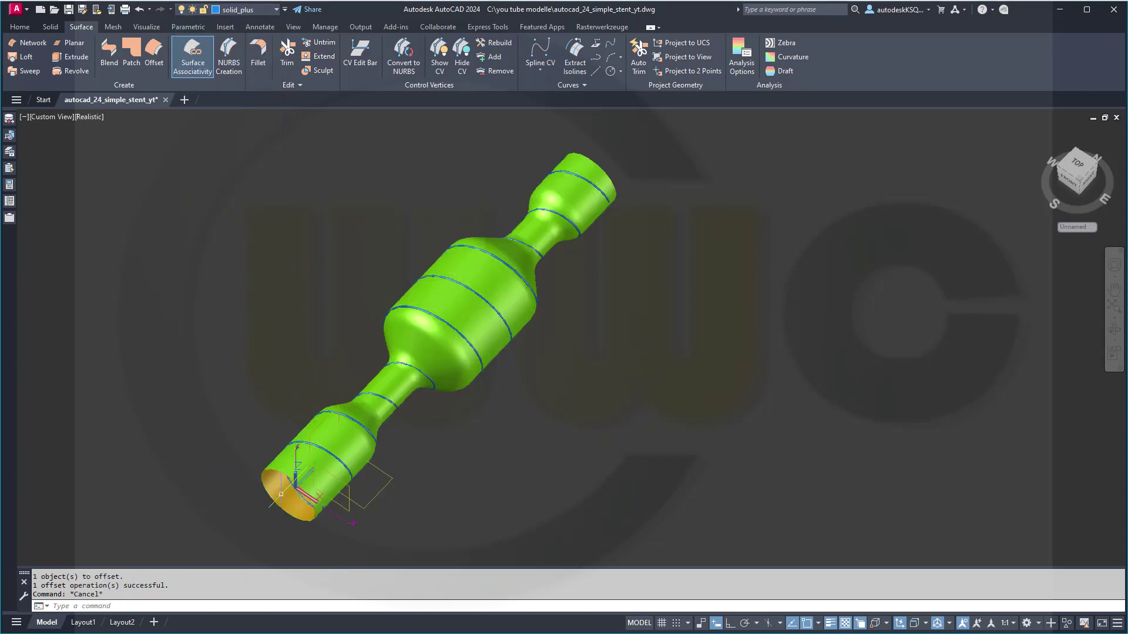
pyautogui.click(294, 495)
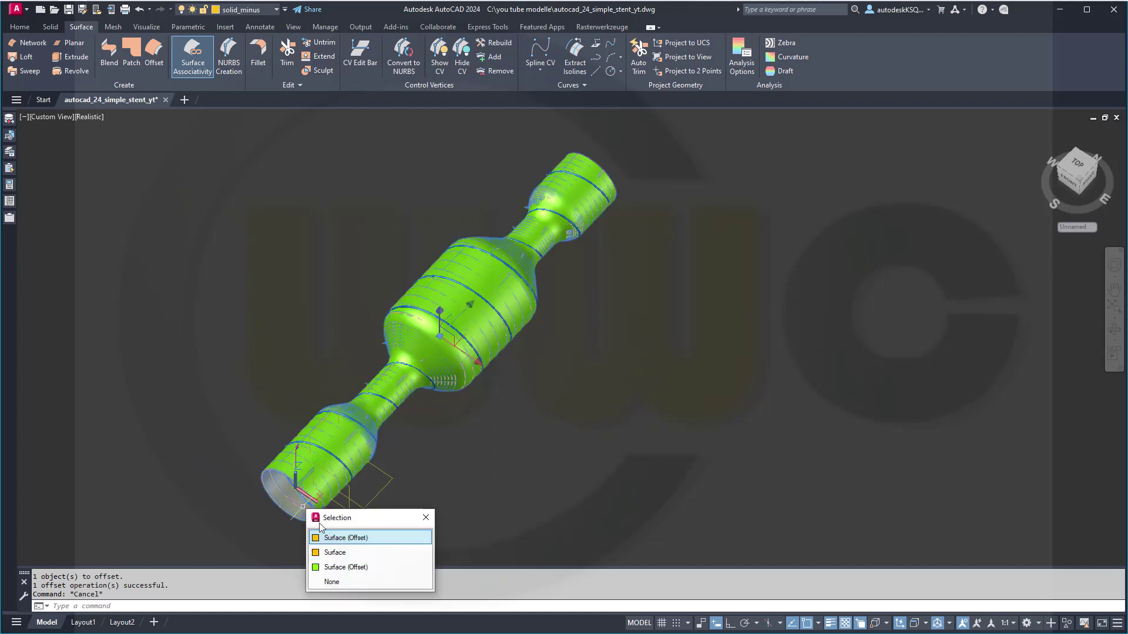
pyautogui.click(335, 553)
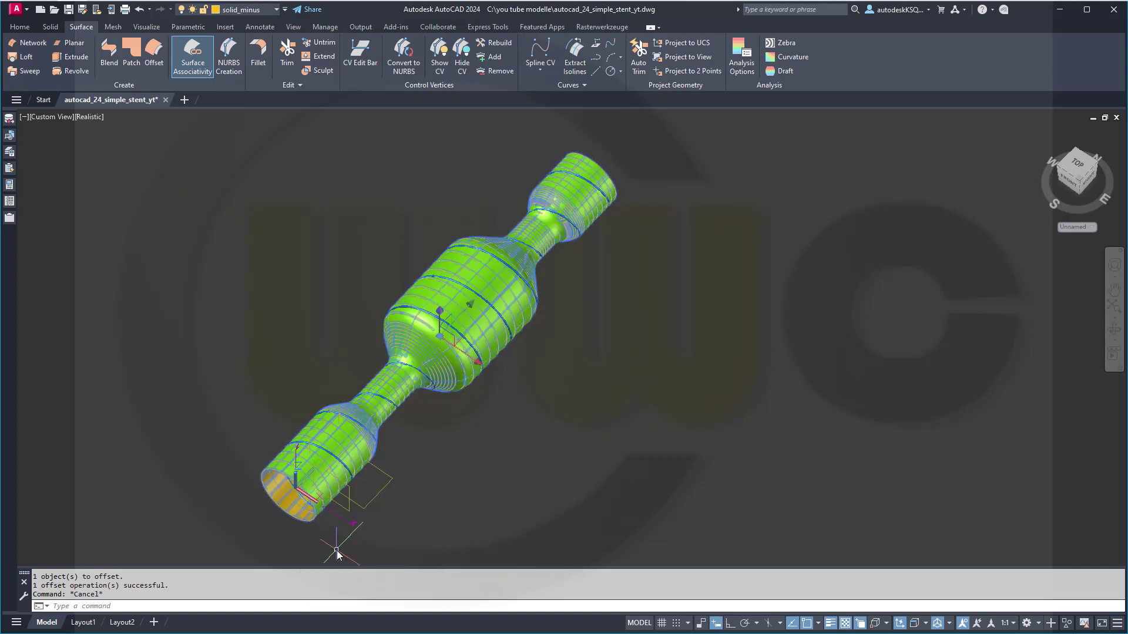
pyautogui.click(277, 10)
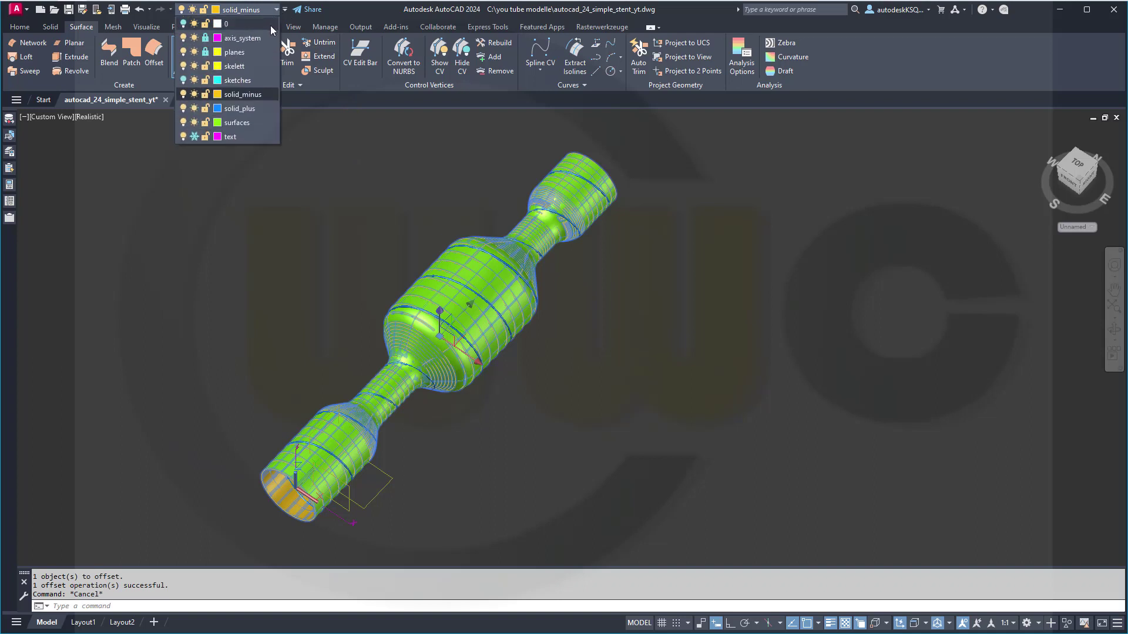
pyautogui.click(270, 26)
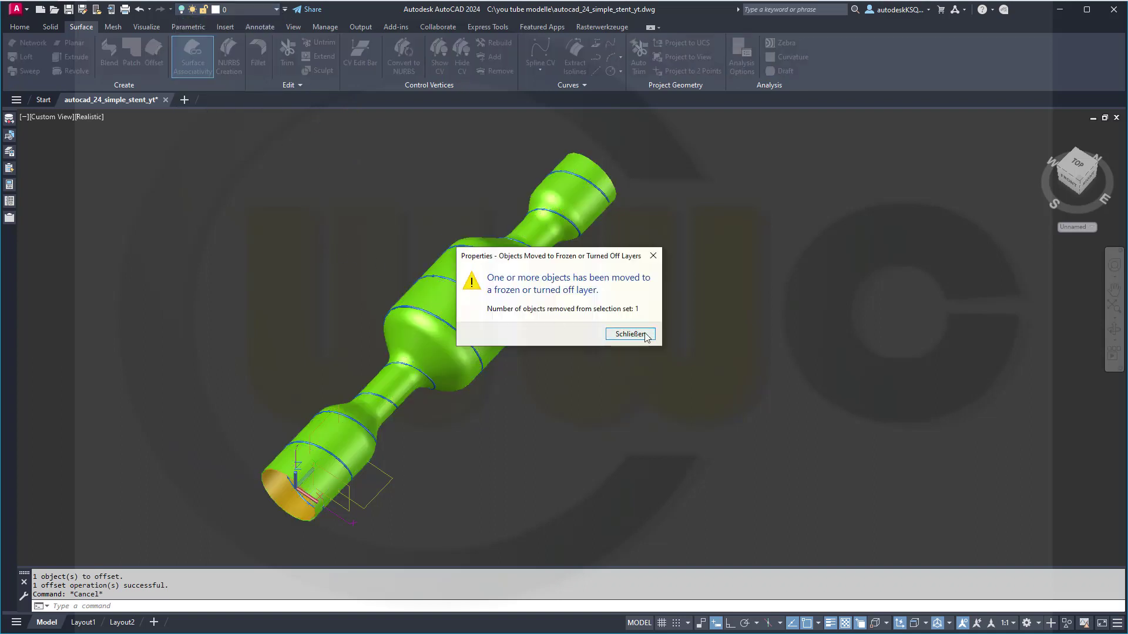
pyautogui.click(630, 333)
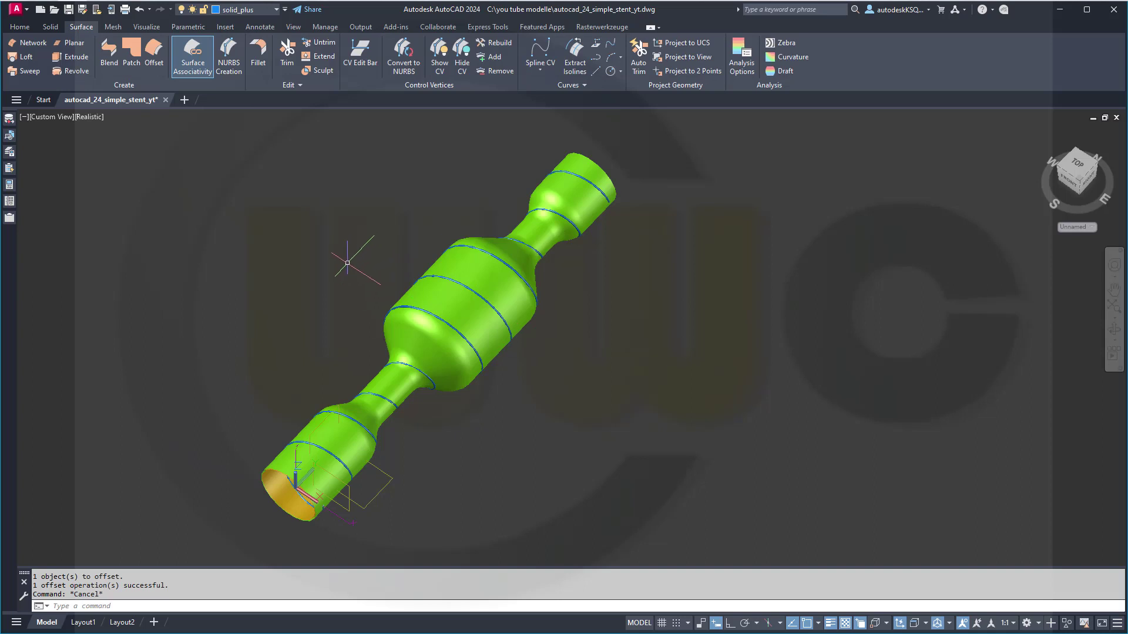
# Orbit the stent to its front and zoom onto the lower tube
pyautogui.moveTo(347, 262)
pyautogui.keyDown('shift'); pyautogui.mouseDown(button='middle')
pyautogui.moveTo(352, 235)
pyautogui.moveTo(386, 220)
pyautogui.moveTo(380, 249)
pyautogui.mouseUp(button='middle'); pyautogui.keyUp('shift')
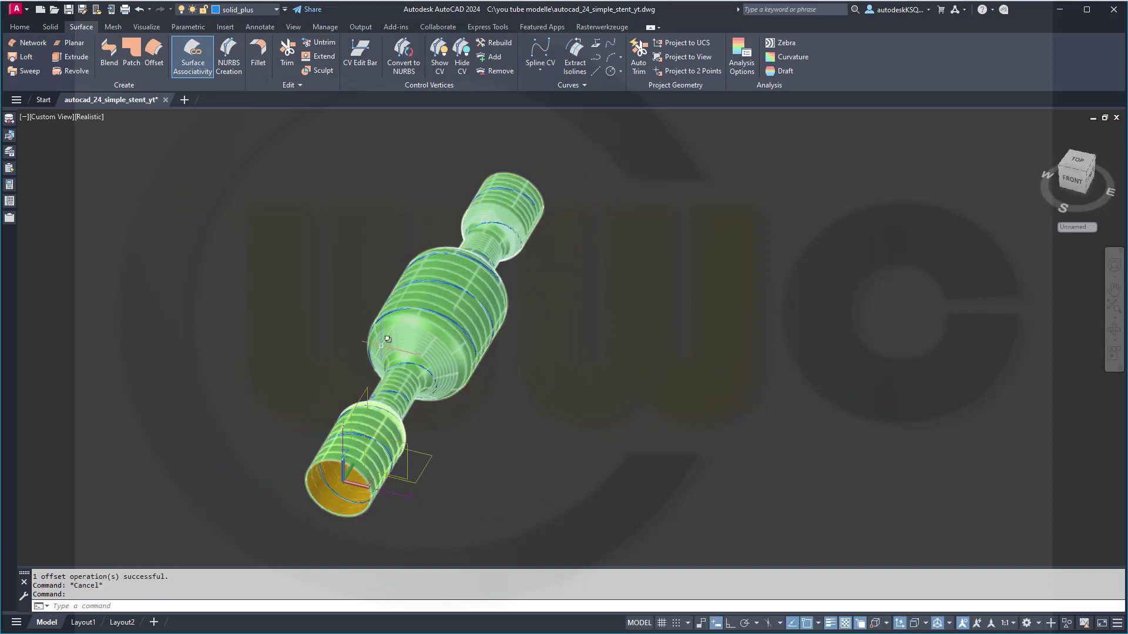
pyautogui.keyDown('shift'); pyautogui.moveTo(387, 339); pyautogui.dragTo(372, 332, button='middle'); pyautogui.keyUp('shift')
pyautogui.scroll(3, 371, 245)
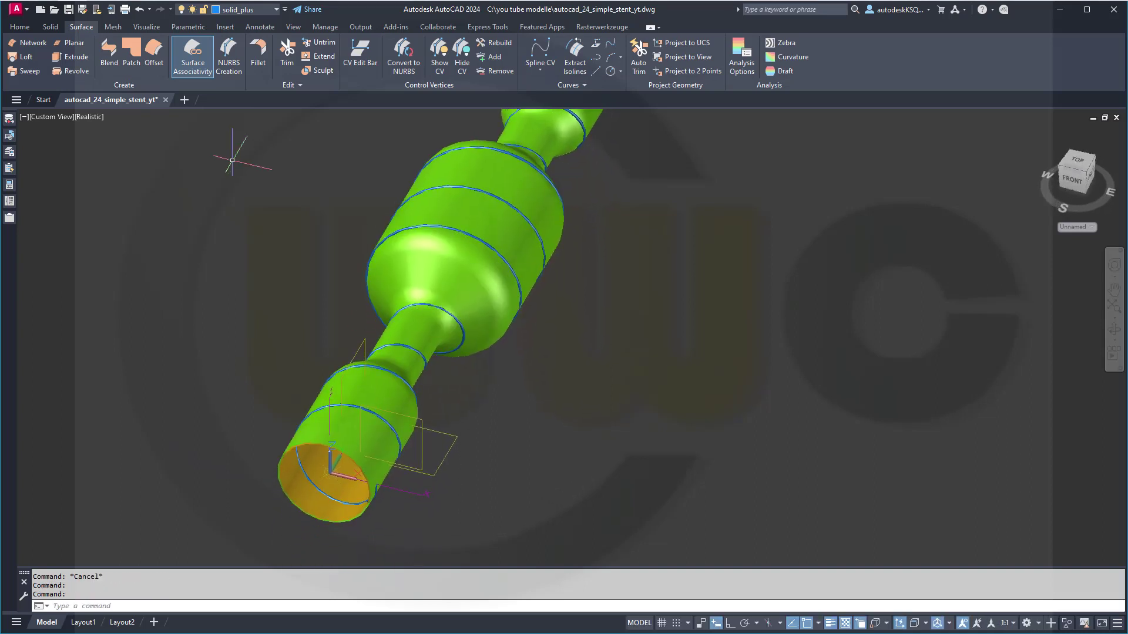
pyautogui.click(50, 27)
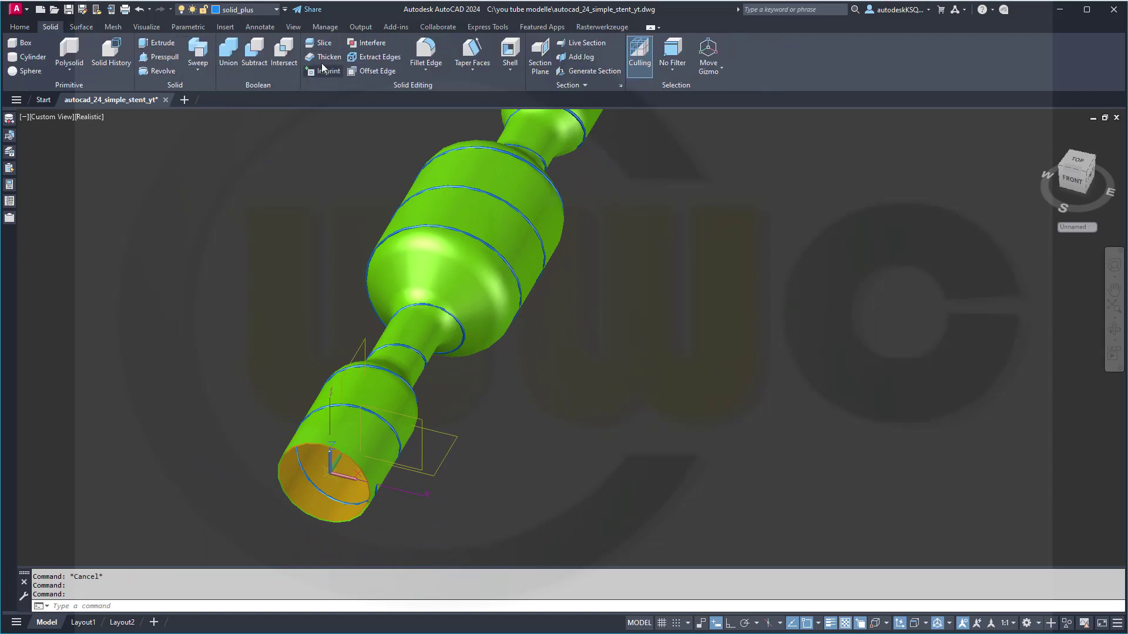
# Slice the blue helical wire with the second offset surface, keeping the 3D solid part
pyautogui.click(324, 43)
pyautogui.scroll(4, 402, 471)
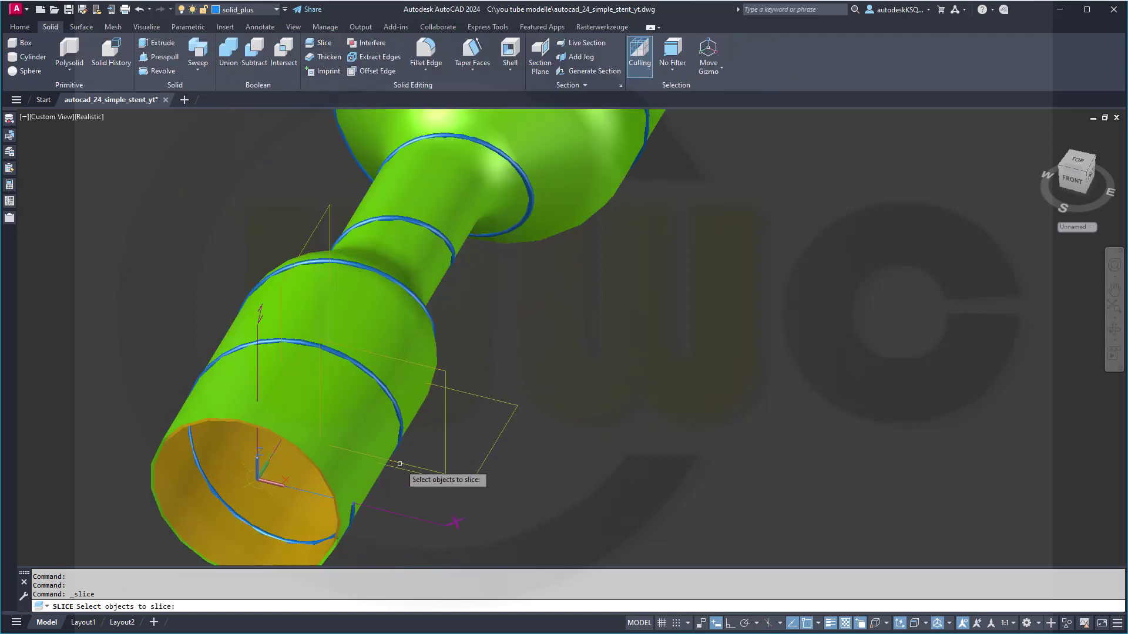
pyautogui.click(256, 523)
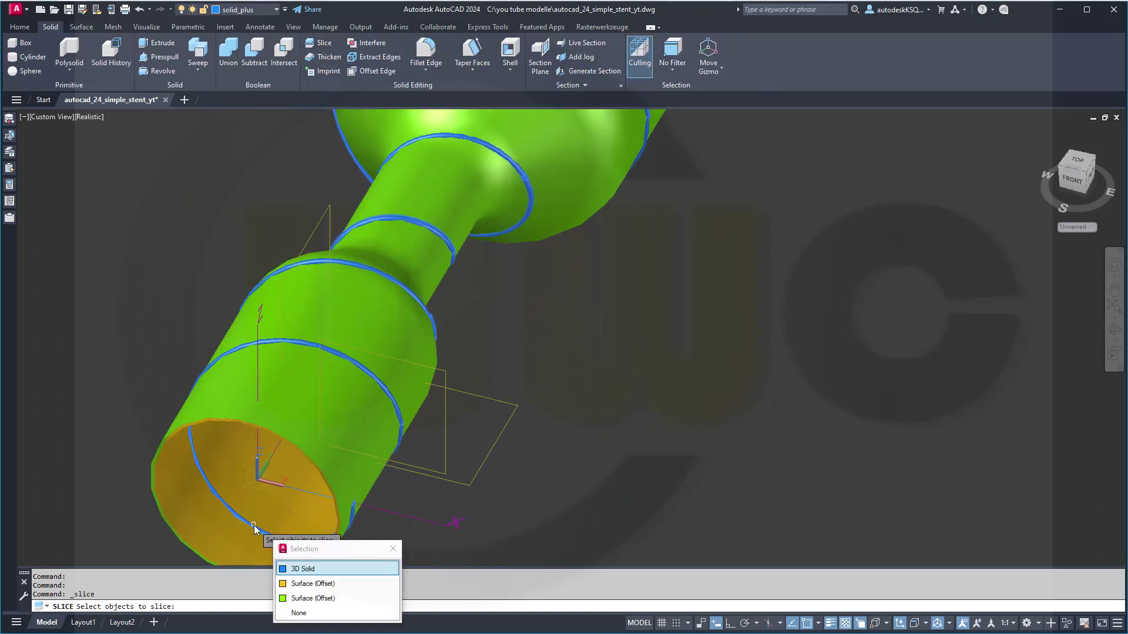
pyautogui.click(306, 573)
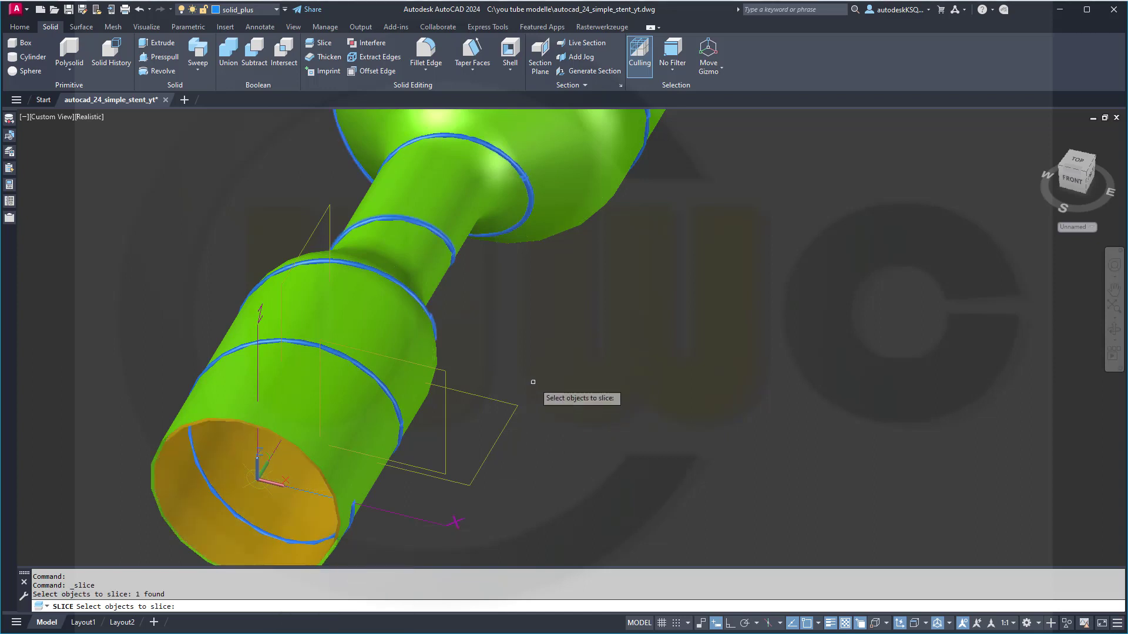
pyautogui.press('Return')
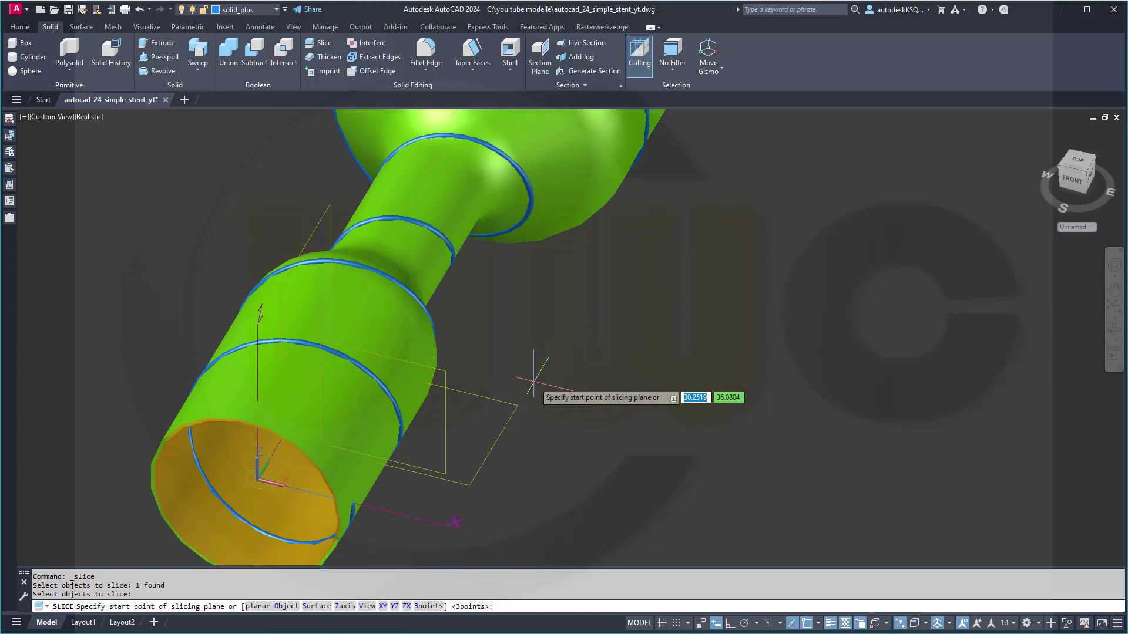
pyautogui.click(317, 606)
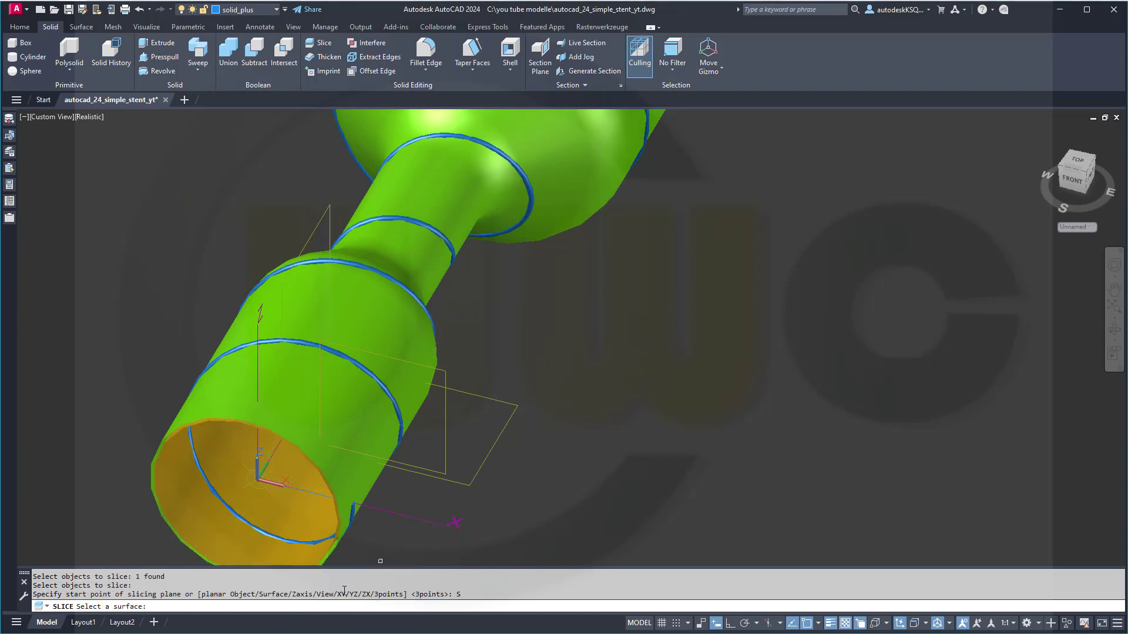
pyautogui.click(360, 415)
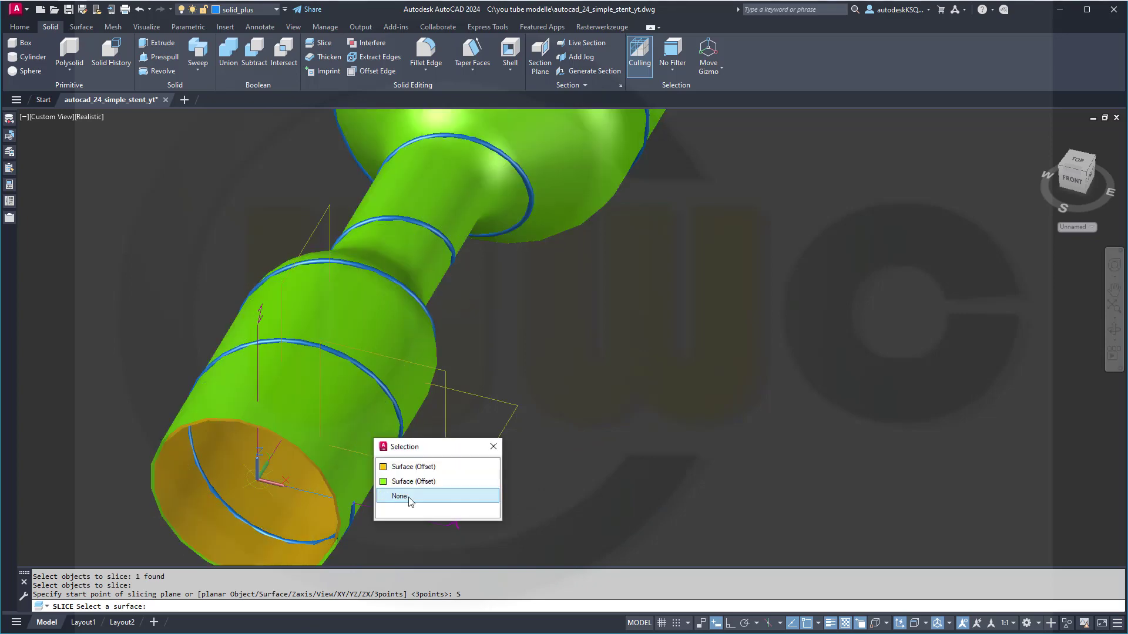
pyautogui.click(406, 487)
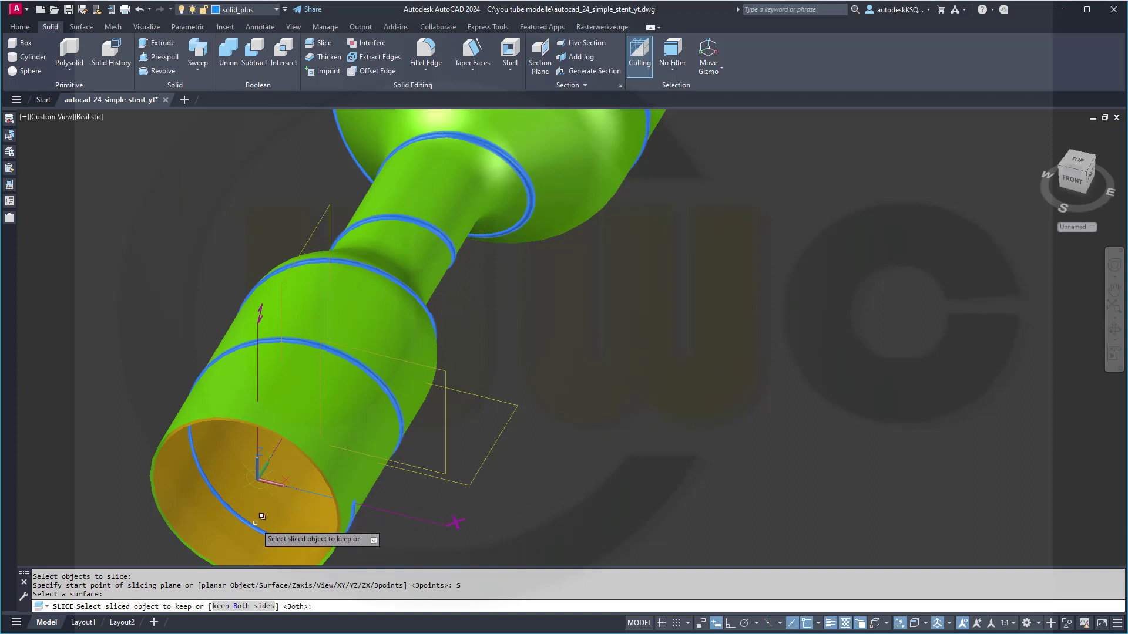
pyautogui.click(260, 522)
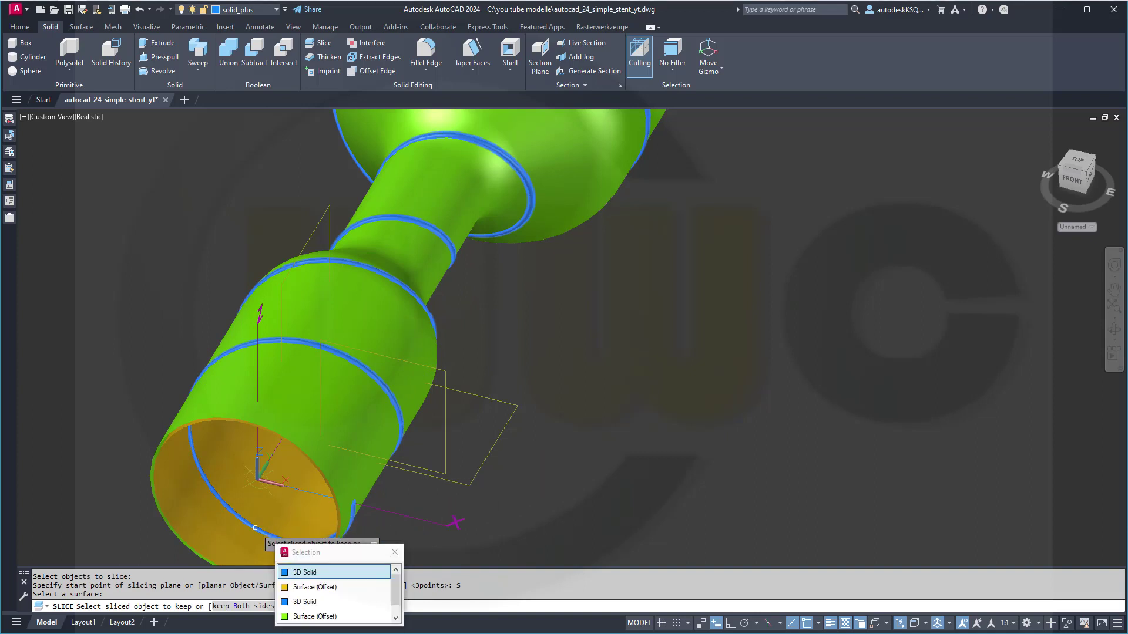
pyautogui.click(306, 574)
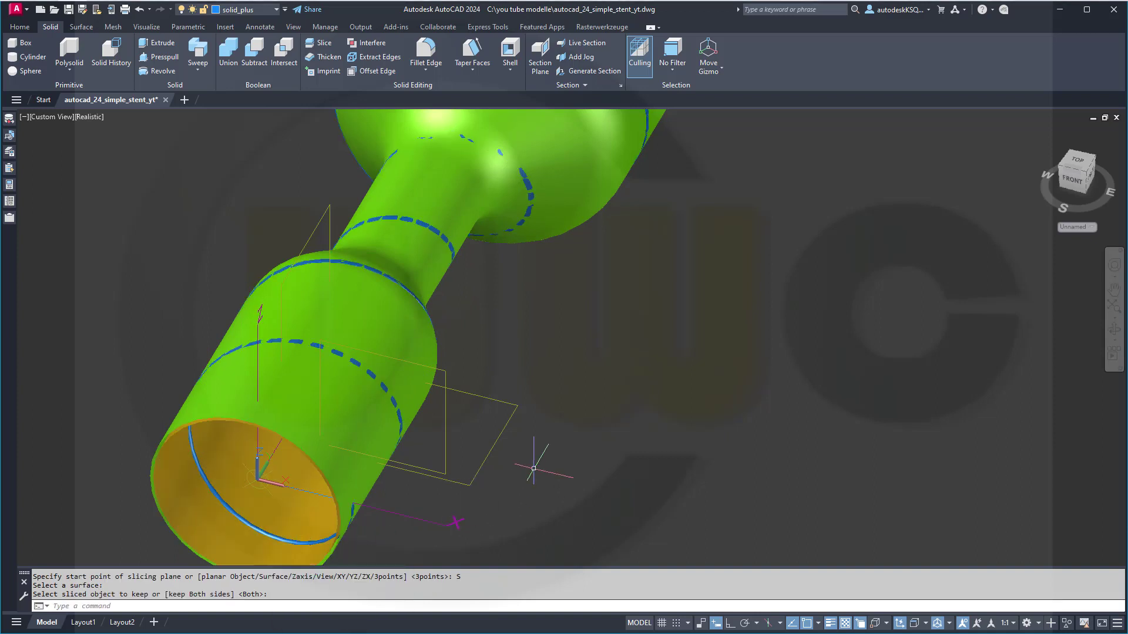
pyautogui.scroll(-2, 554, 398)
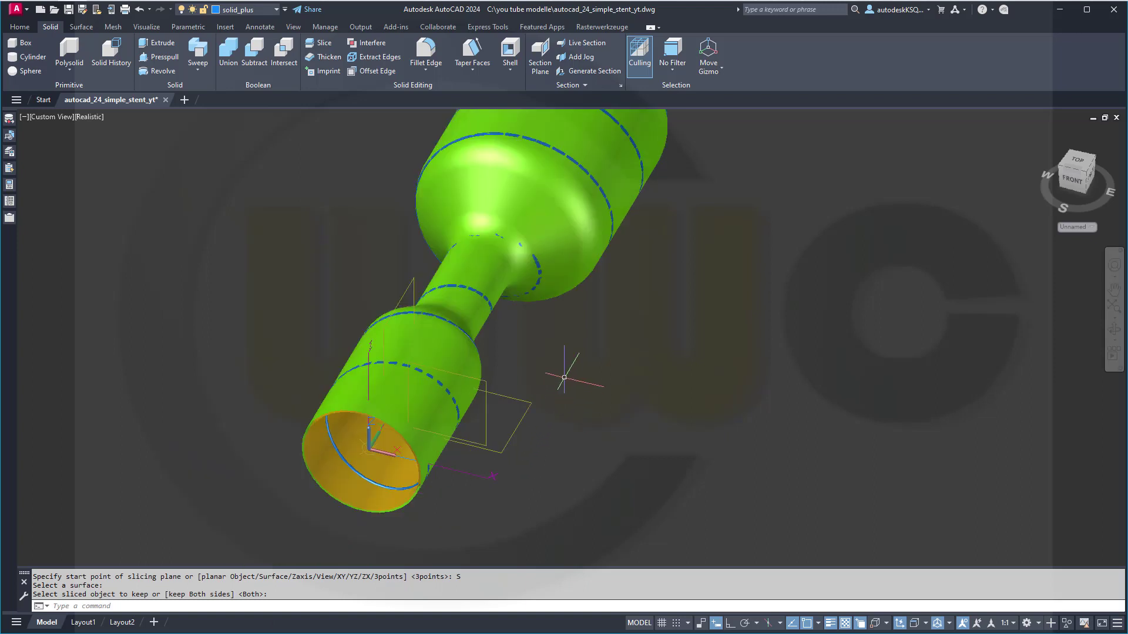
# Slice the wire with the first offset surface, keeping the solid piece between surfaces
pyautogui.click(319, 45)
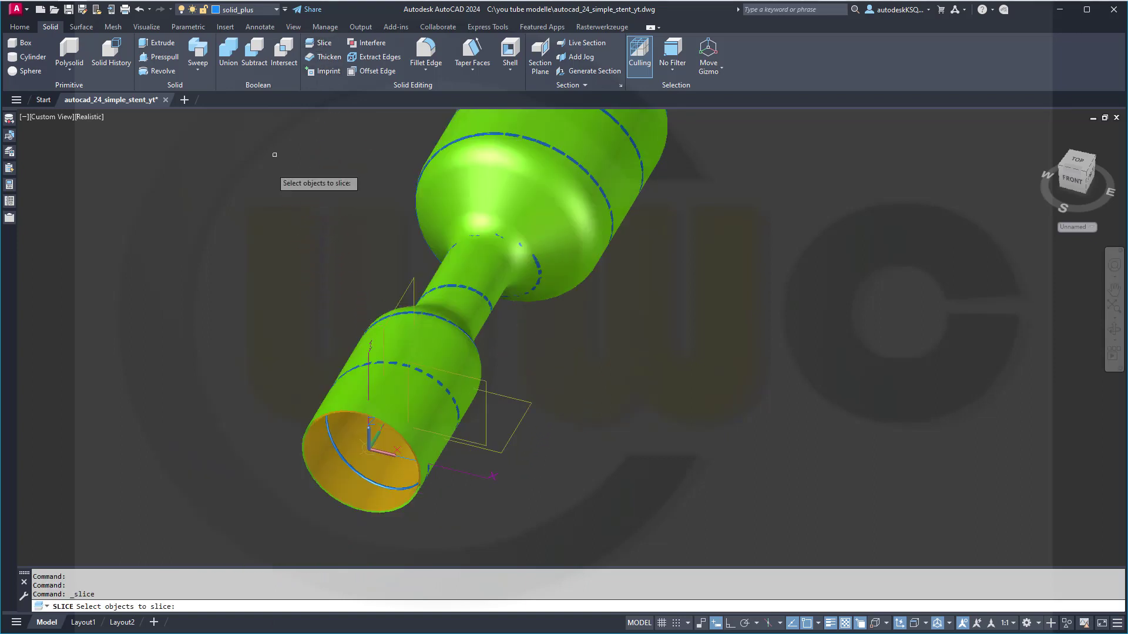
pyautogui.click(365, 476)
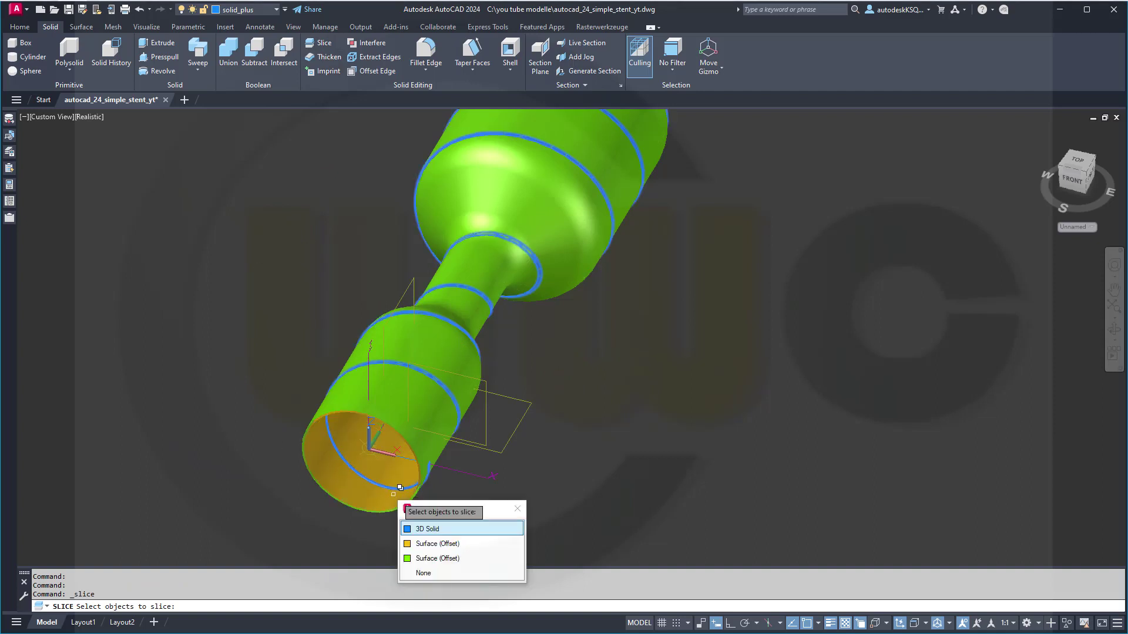
pyautogui.click(427, 530)
pyautogui.press('Return')
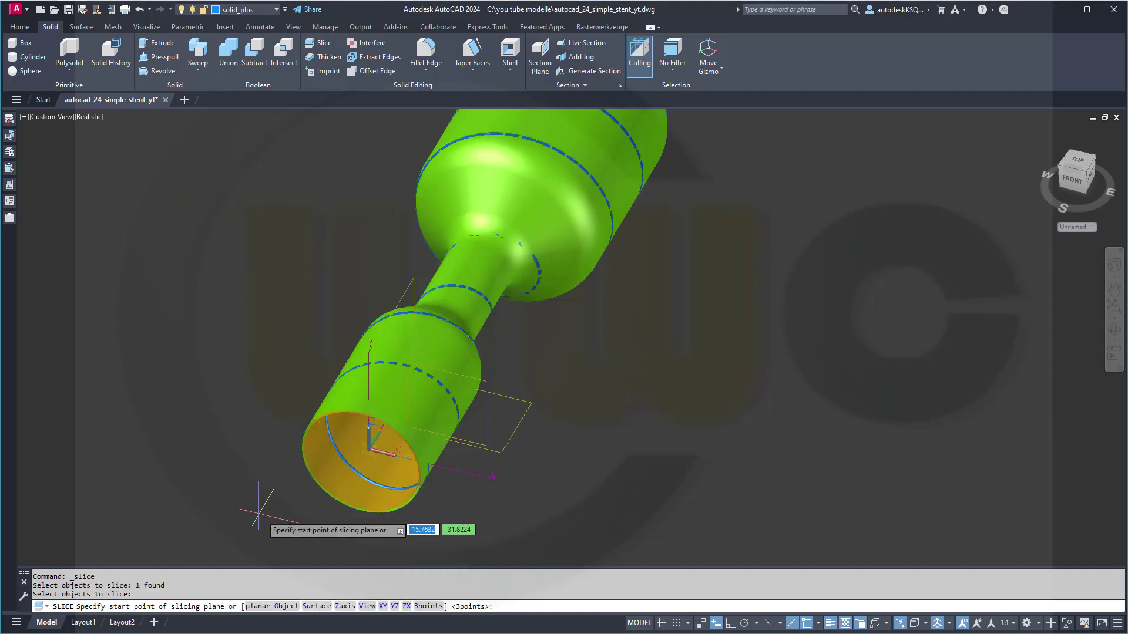
pyautogui.click(316, 607)
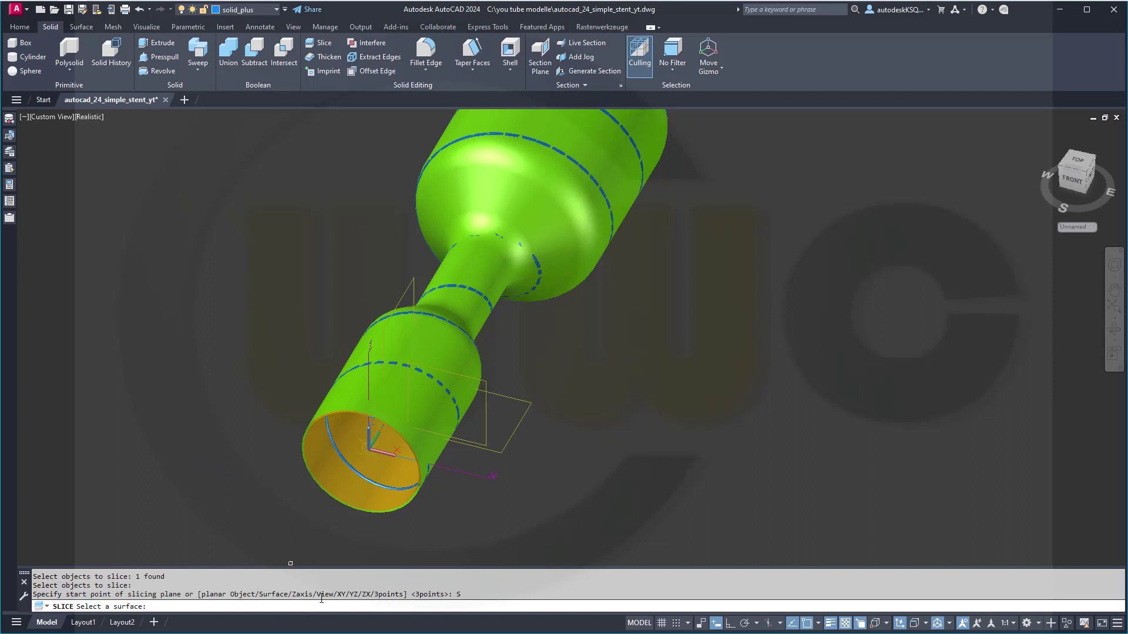
pyautogui.click(361, 503)
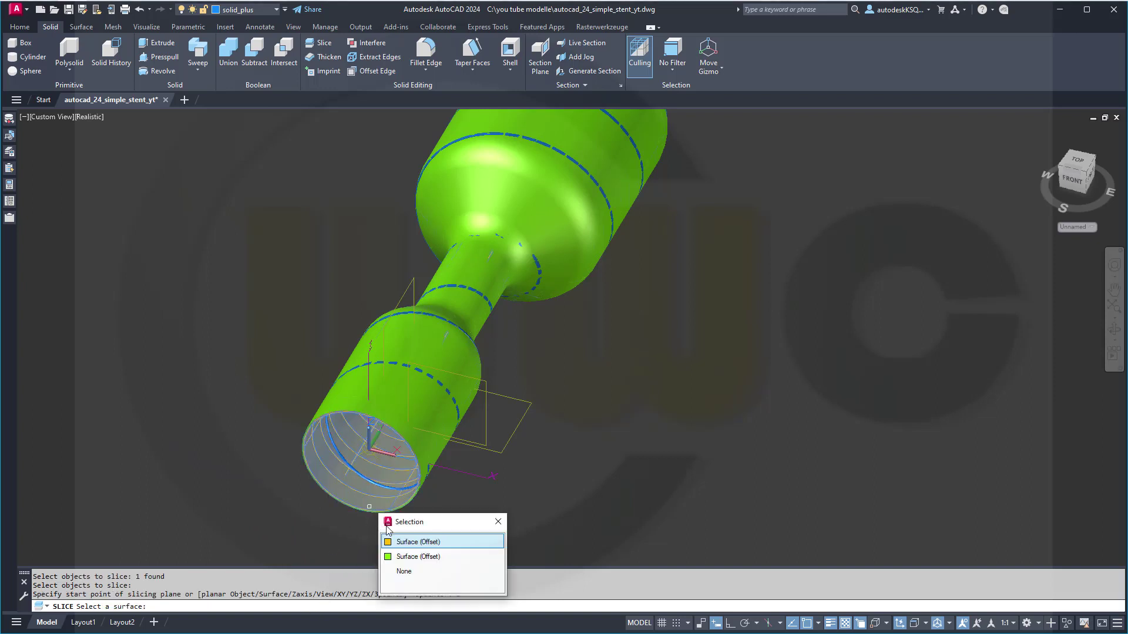
pyautogui.click(405, 542)
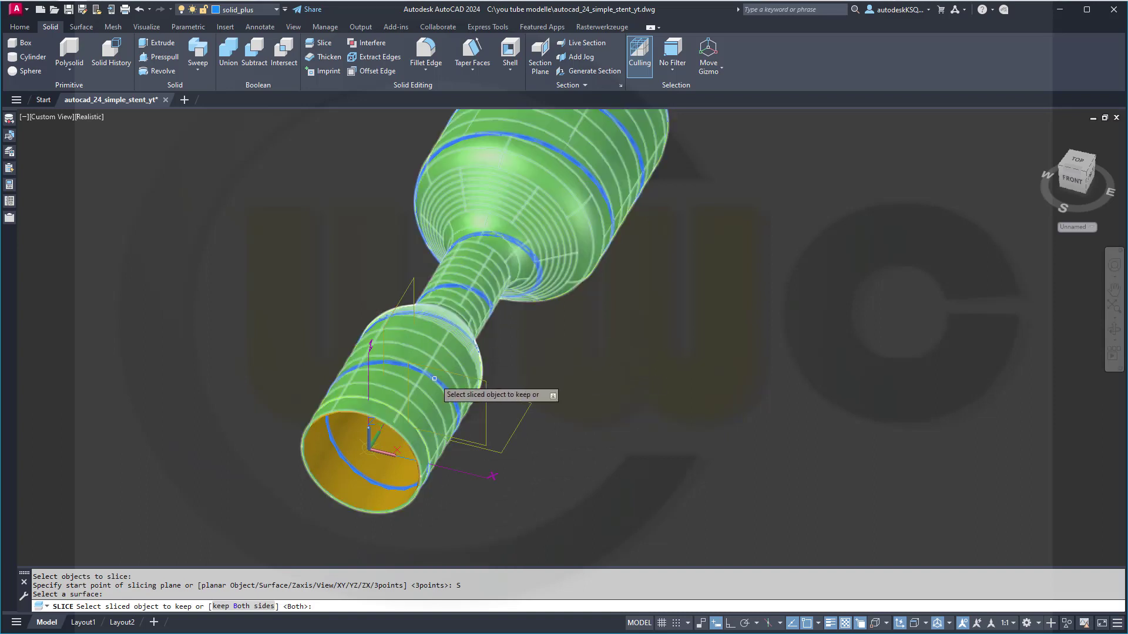
pyautogui.click(434, 378)
pyautogui.click(478, 437)
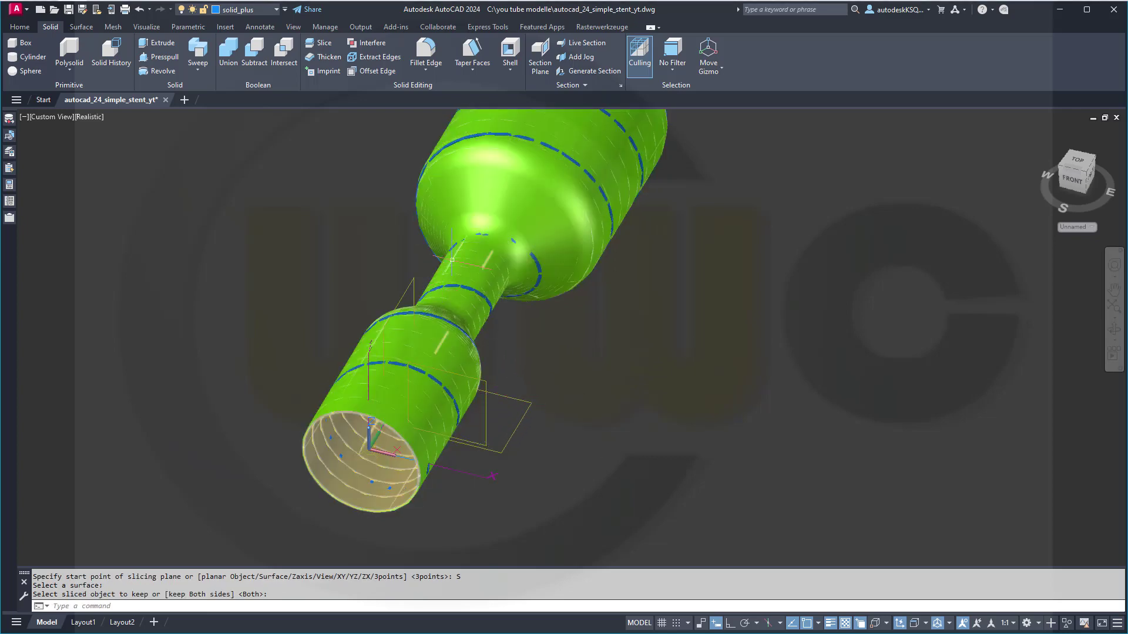
pyautogui.moveTo(358, 223); pyautogui.dragTo(338, 247, button='middle')
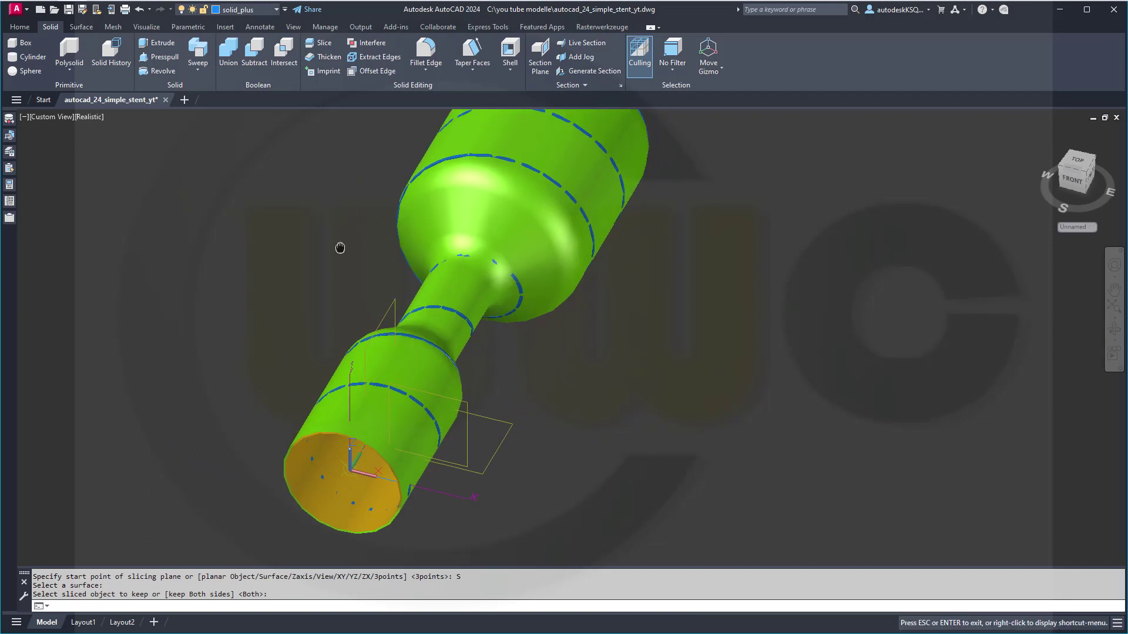
# Hide the surfaces layer and turn off the current solid_plus layer
pyautogui.press('Return')
pyautogui.click(274, 13)
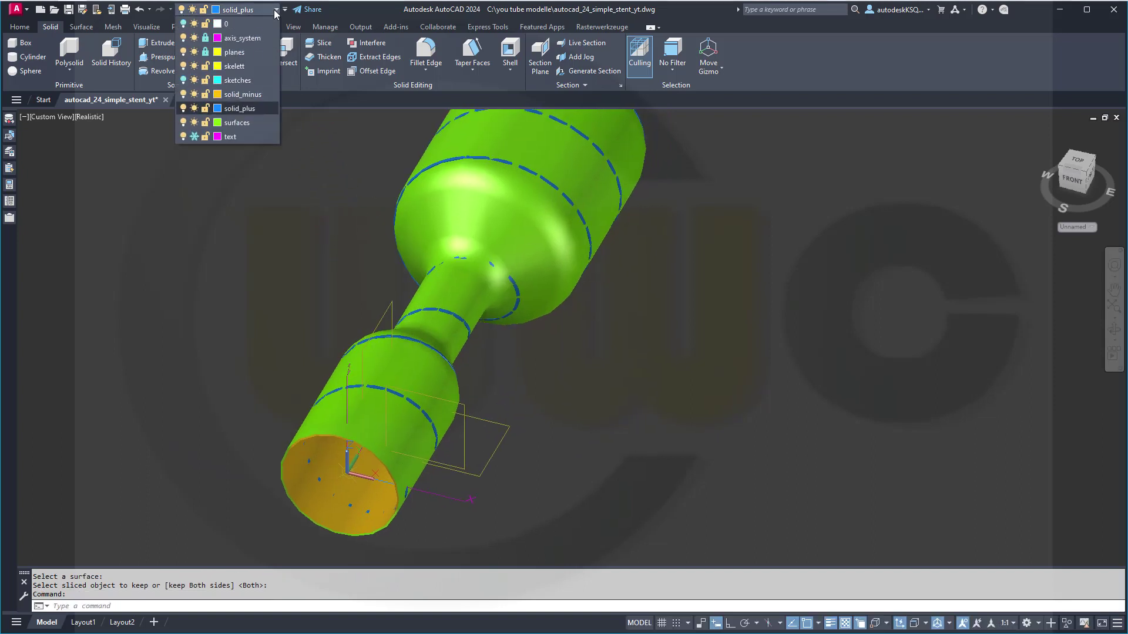
pyautogui.click(182, 122)
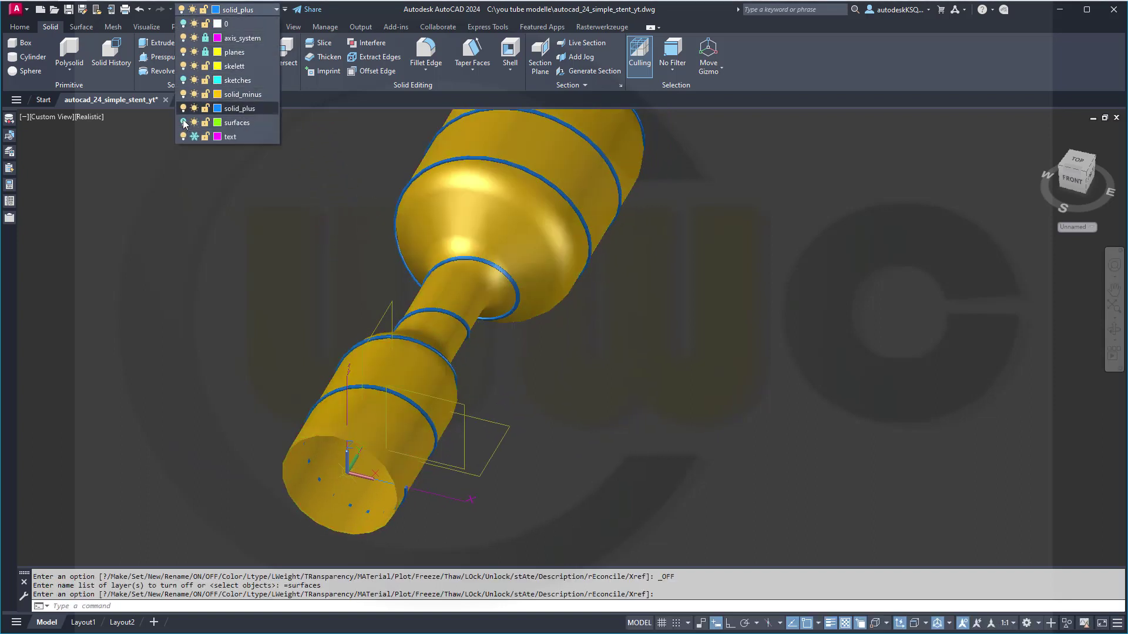
pyautogui.click(182, 108)
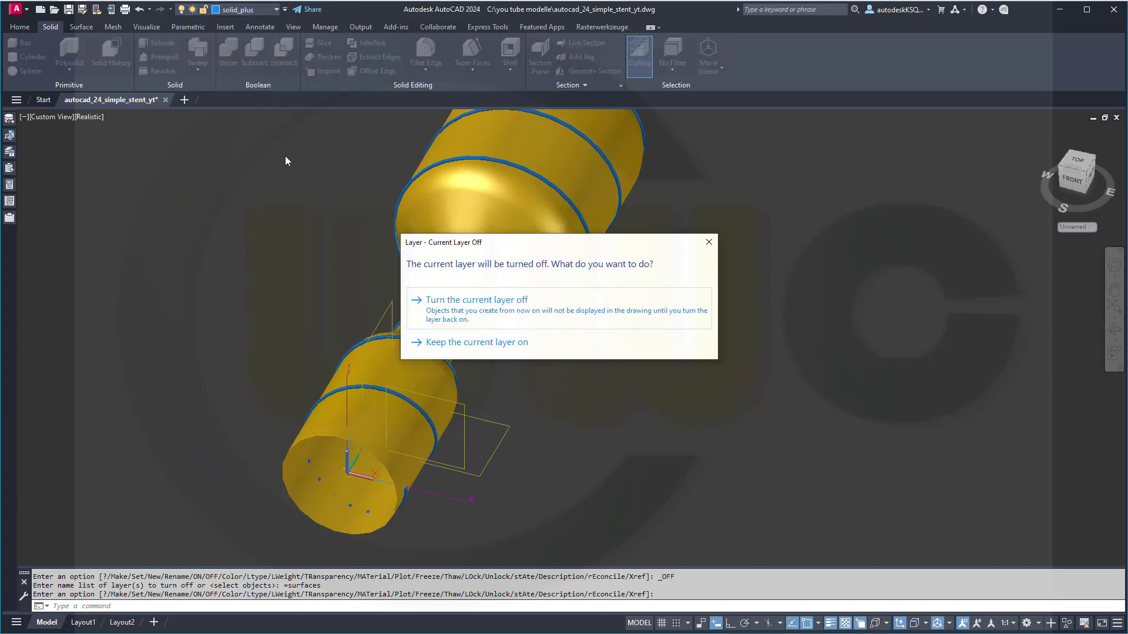
pyautogui.click(466, 302)
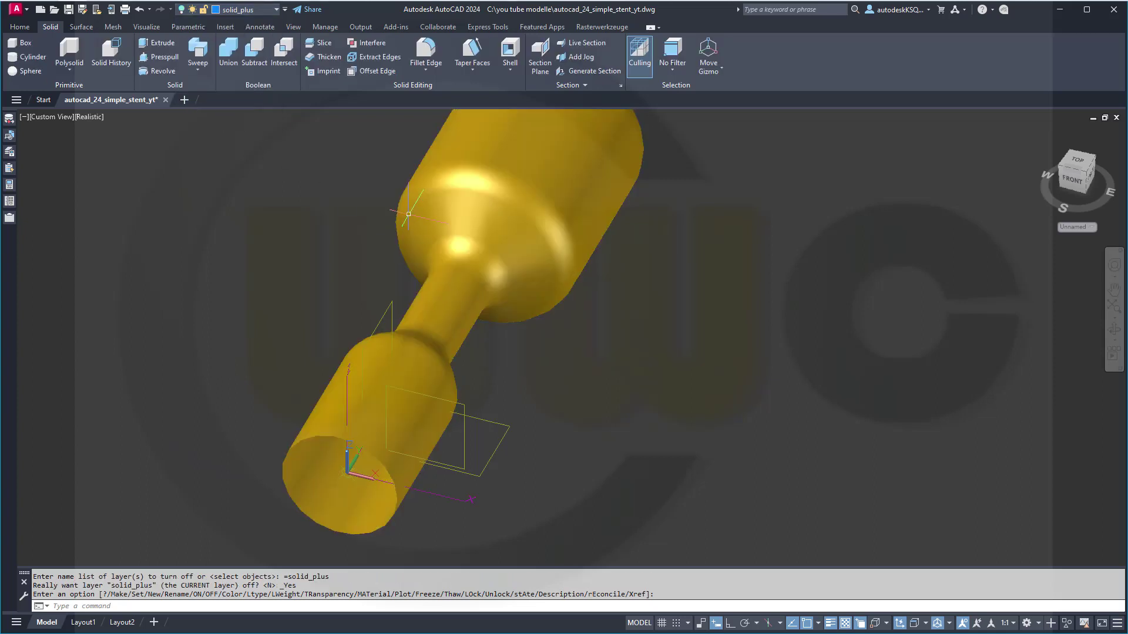
# Turn solid_plus back on, hide solid_minus, and frame the whole helix
pyautogui.click(277, 9)
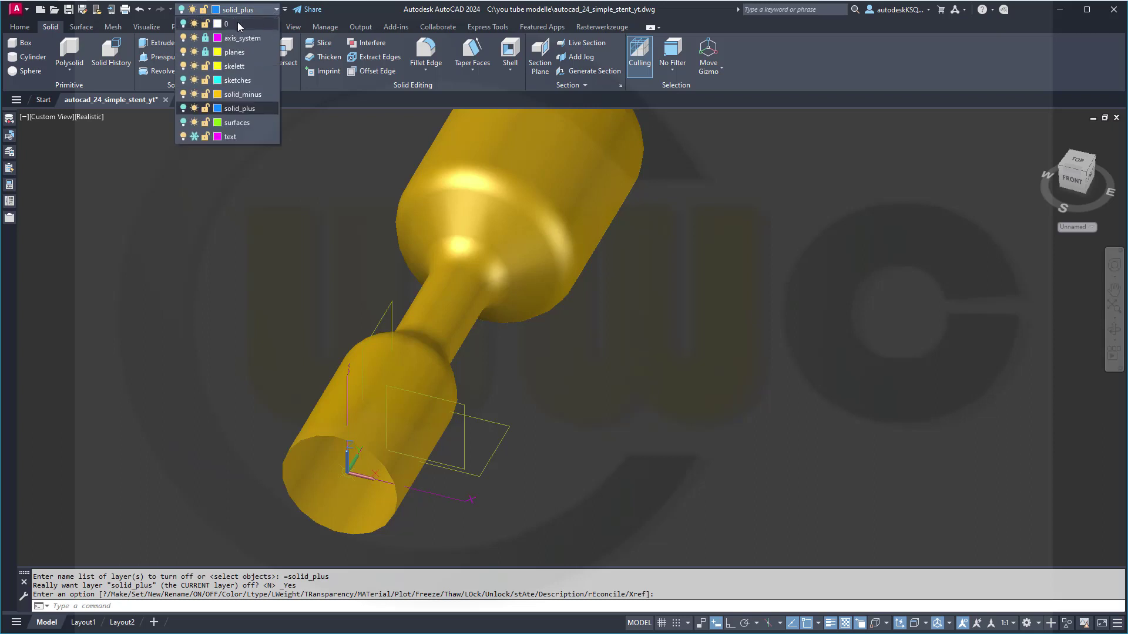
pyautogui.click(183, 108)
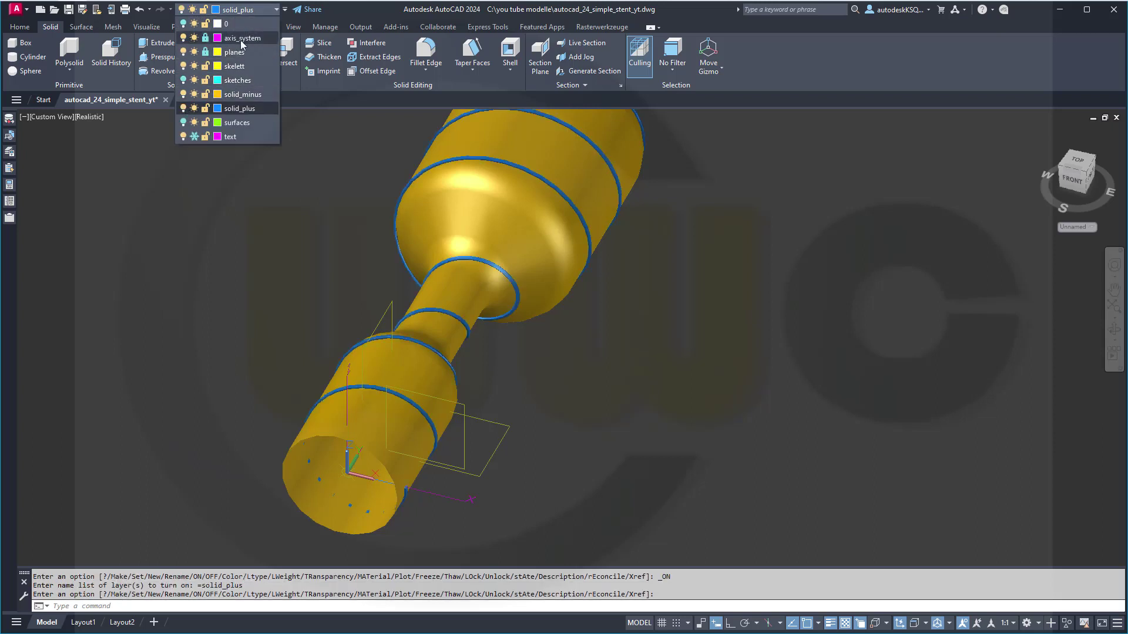
pyautogui.click(183, 94)
pyautogui.click(559, 288)
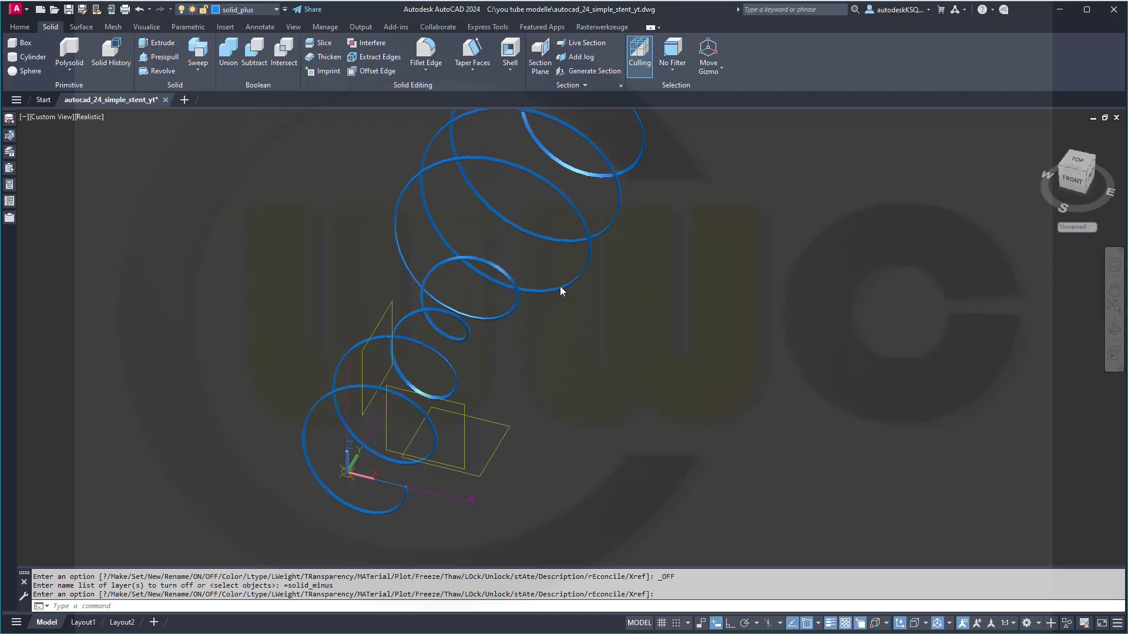
pyautogui.scroll(5, 421, 485)
pyautogui.scroll(-6, 422, 485)
pyautogui.moveTo(585, 309); pyautogui.dragTo(477, 327, button='middle')
pyautogui.press('Return')
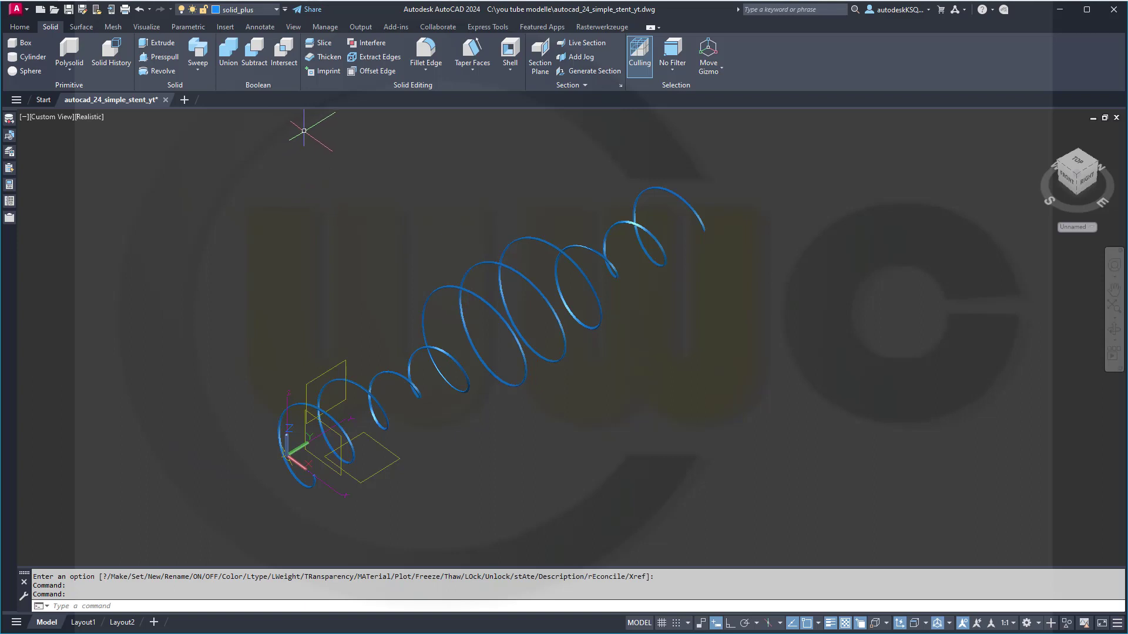
# Mirror the helix with MIRROR3D across a three-point plane, keeping the original wire
pyautogui.click(22, 27)
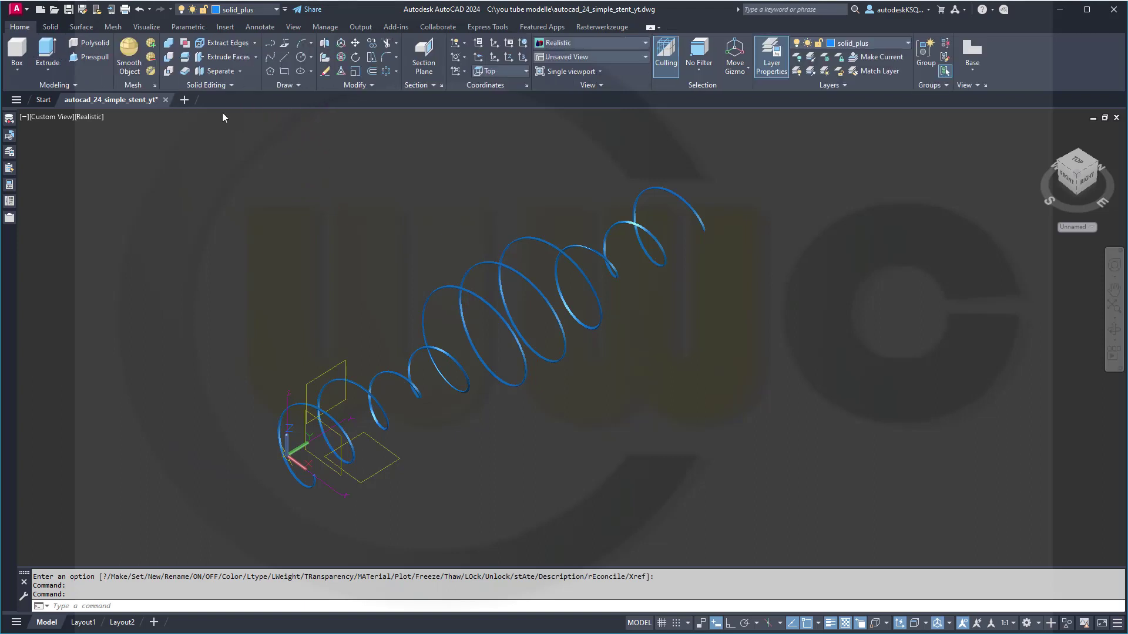
pyautogui.click(324, 43)
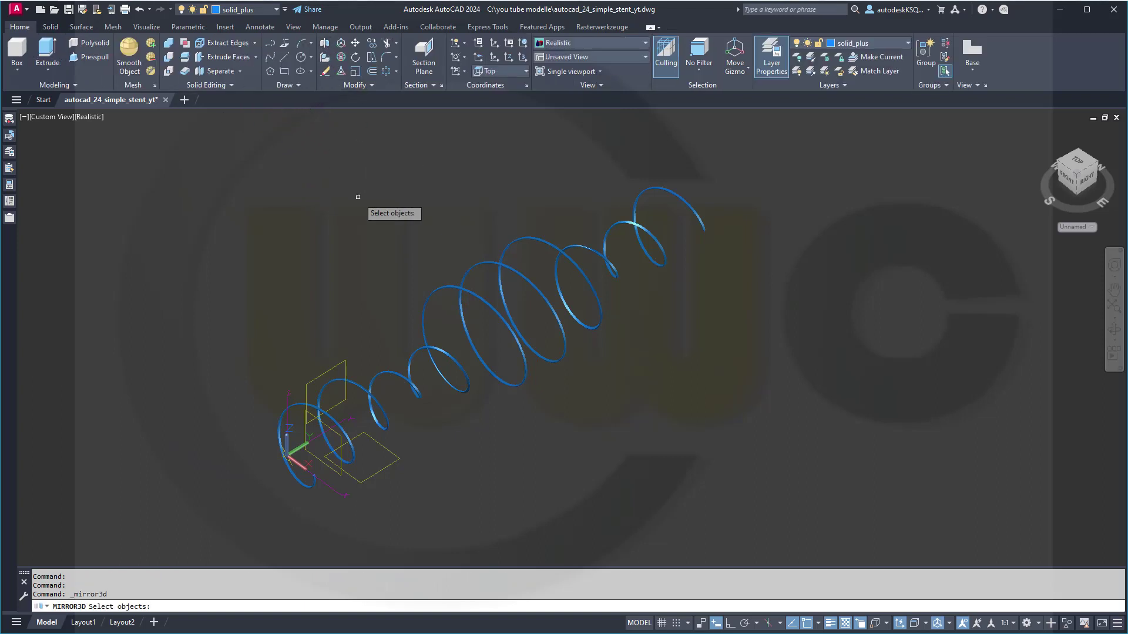
pyautogui.click(453, 288)
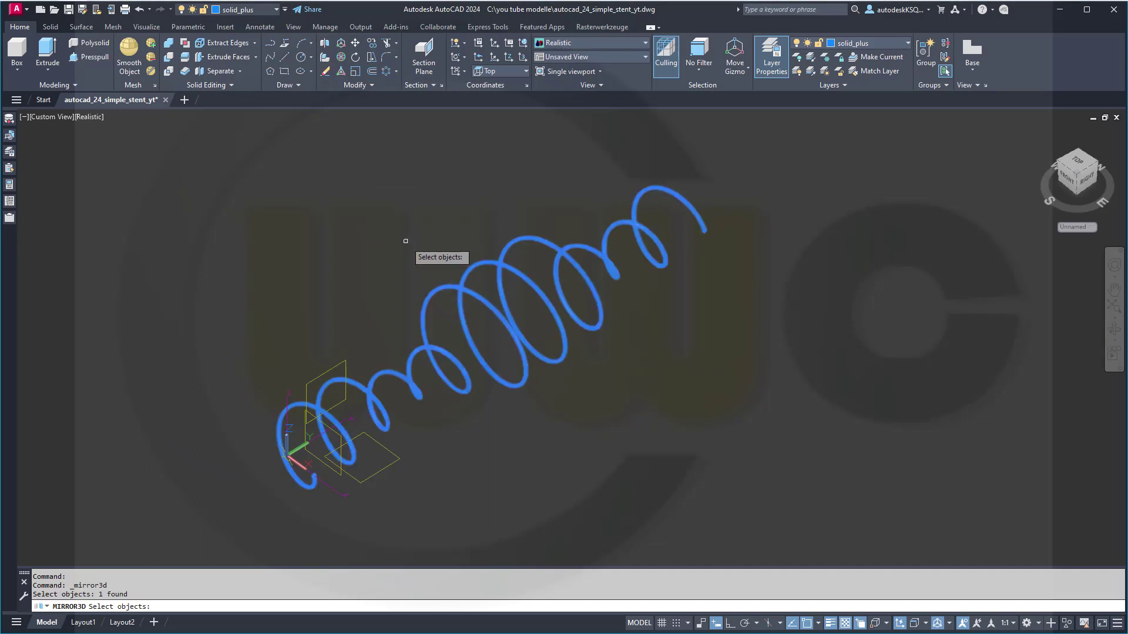
pyautogui.press('Return')
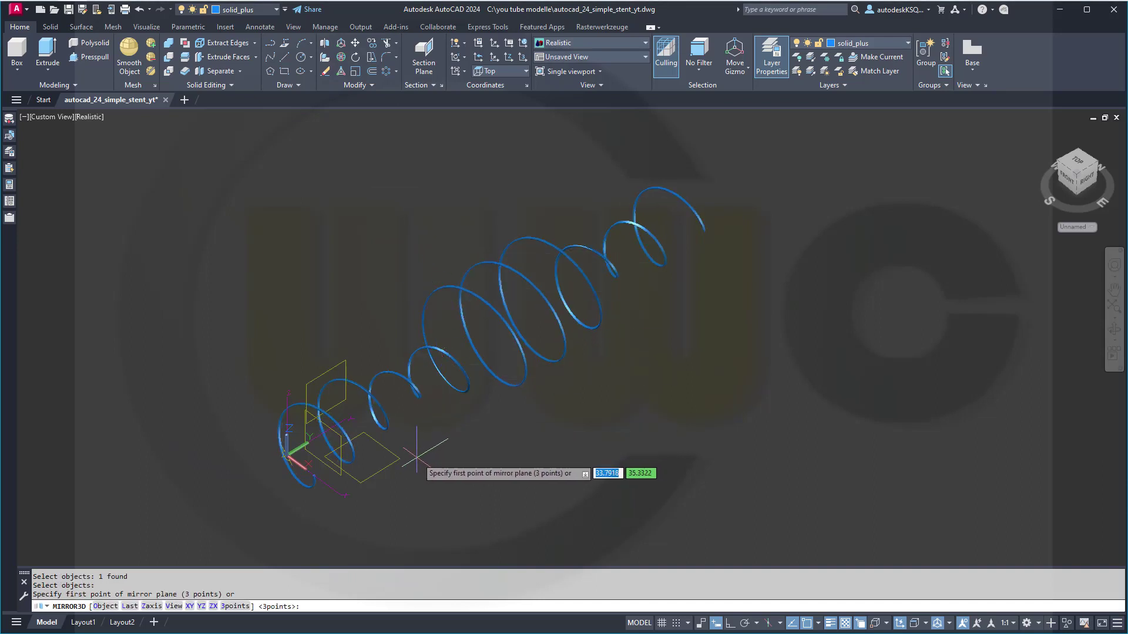
pyautogui.click(361, 484)
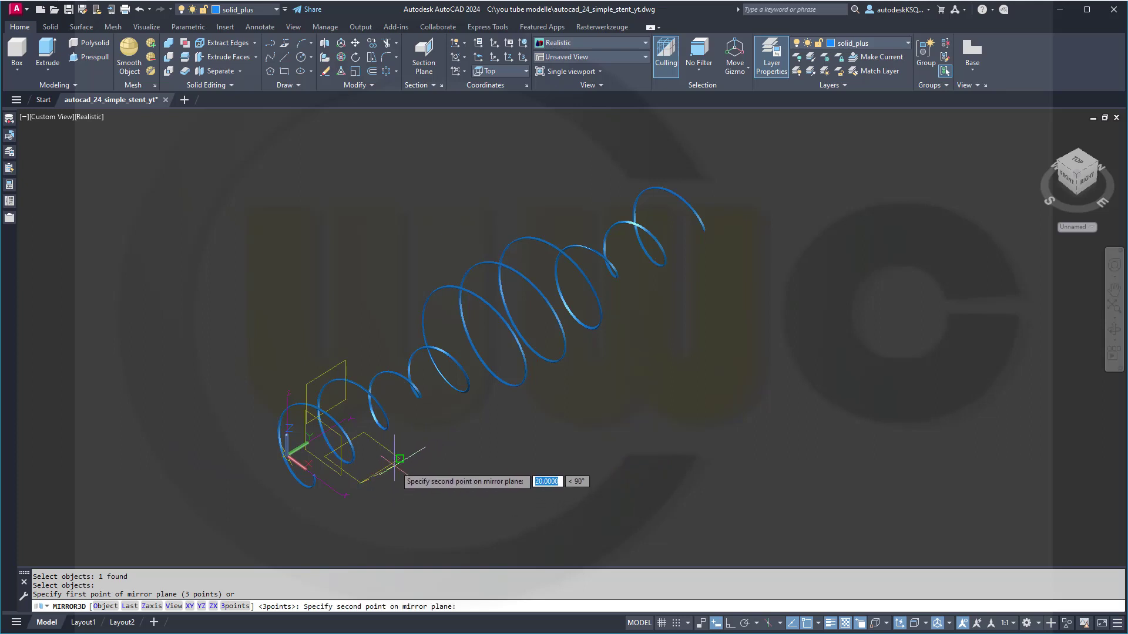
pyautogui.click(392, 465)
pyautogui.click(373, 437)
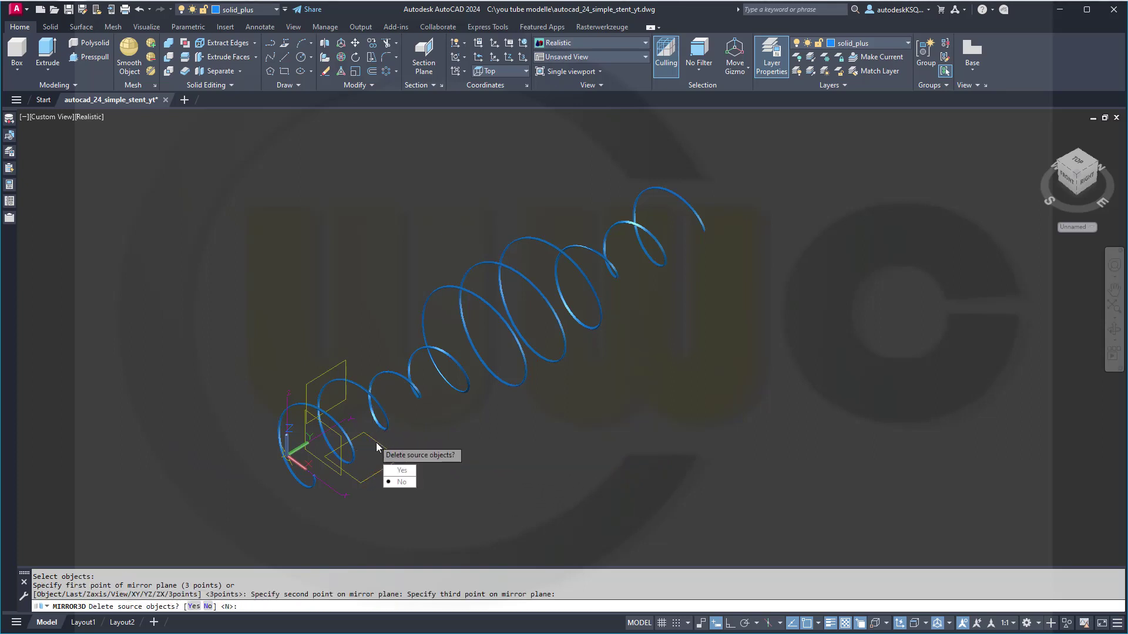
pyautogui.click(402, 483)
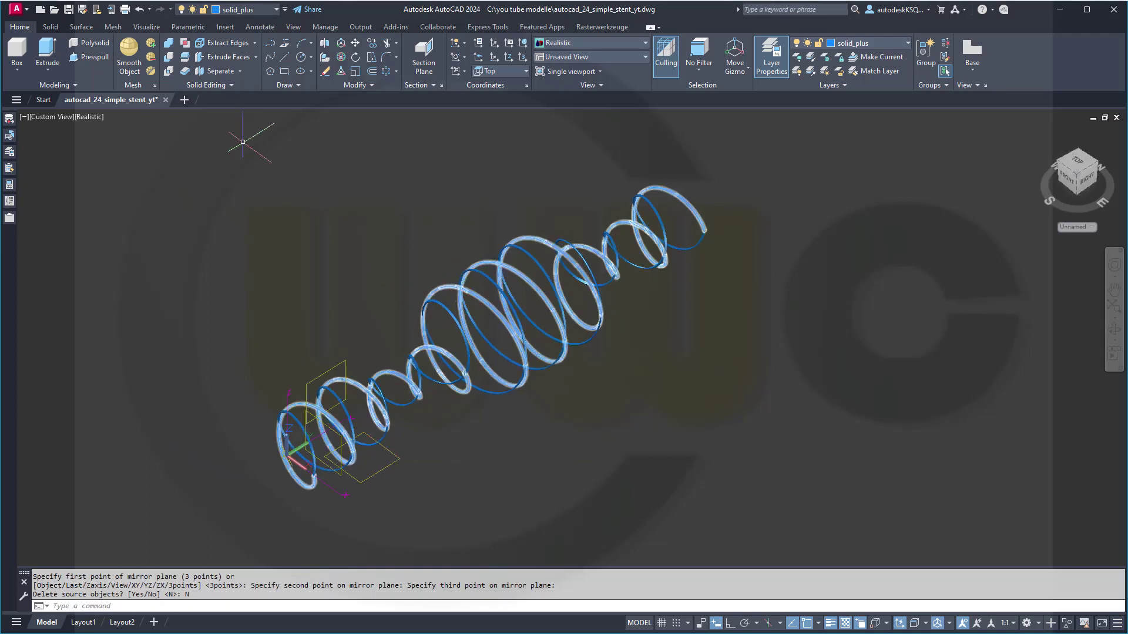
# Union the original and mirrored helices, window-selecting both solids
pyautogui.click(168, 42)
pyautogui.click(733, 292)
pyautogui.click(602, 172)
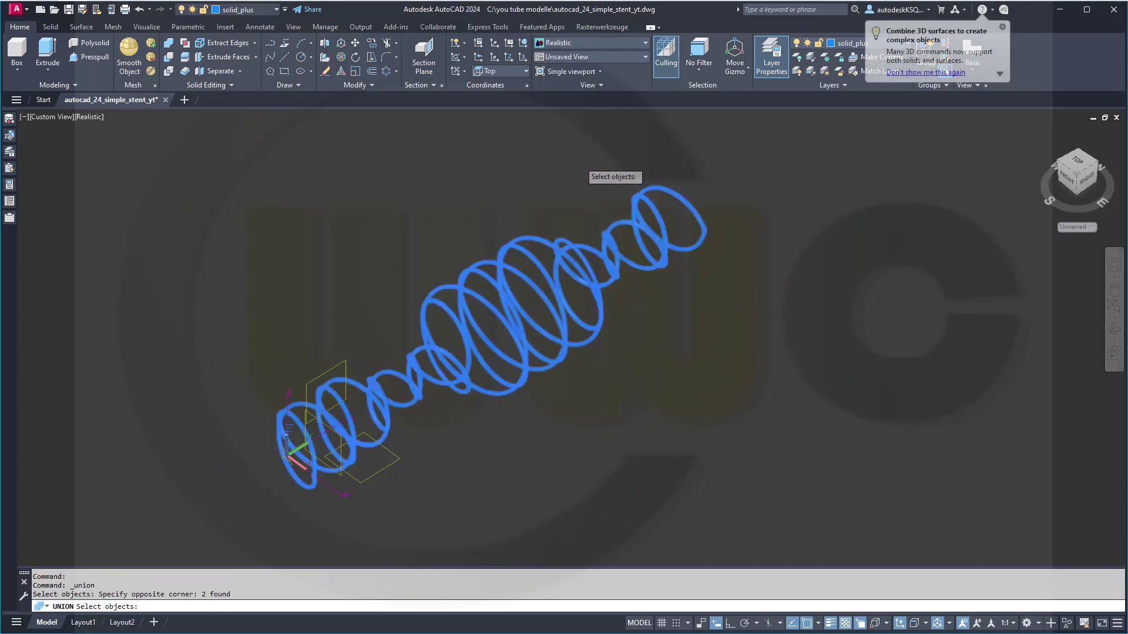
pyautogui.press('Return')
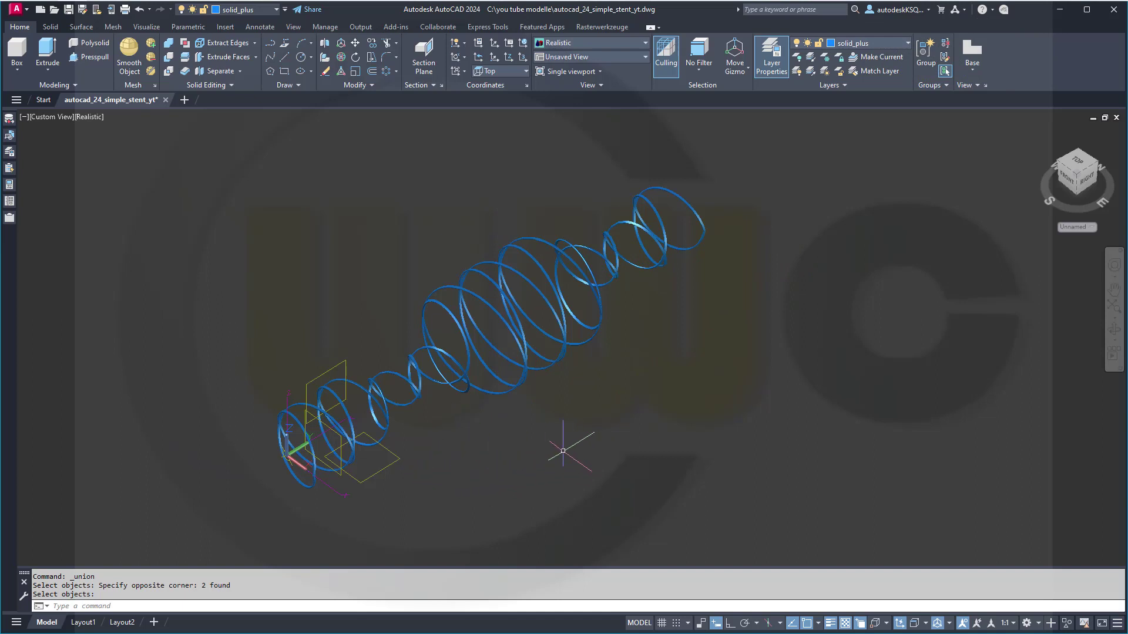
# Restore the saved zx UCS and orbit around the helix lattice
pyautogui.click(1076, 227)
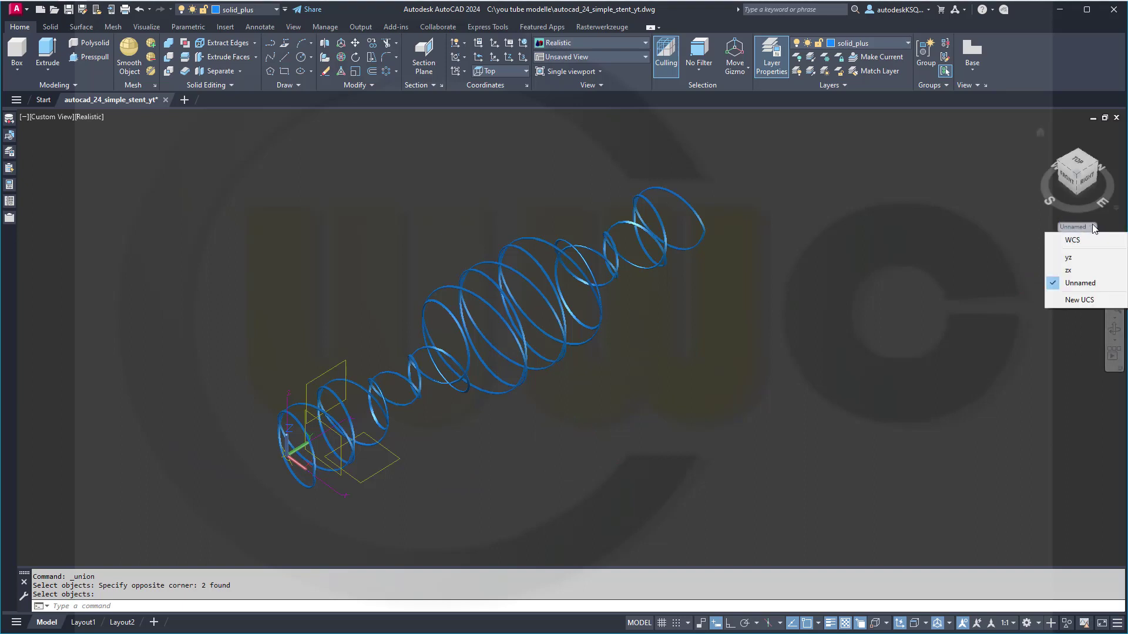
pyautogui.click(1072, 271)
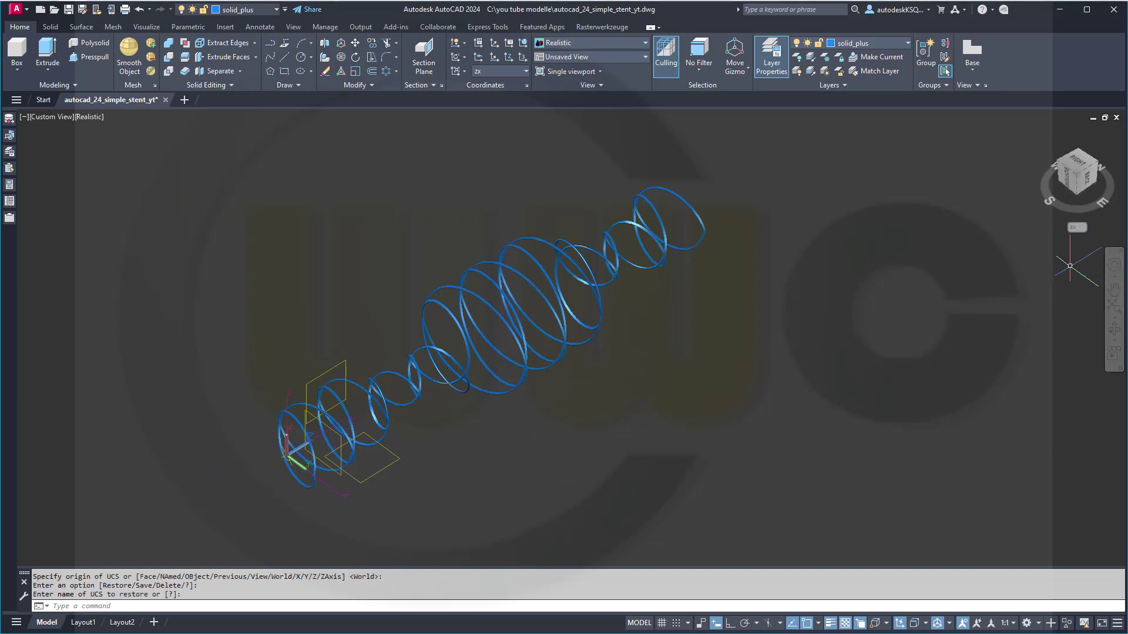
pyautogui.keyDown('shift'); pyautogui.moveTo(875, 283); pyautogui.dragTo(728, 320, button='middle'); pyautogui.keyUp('shift')
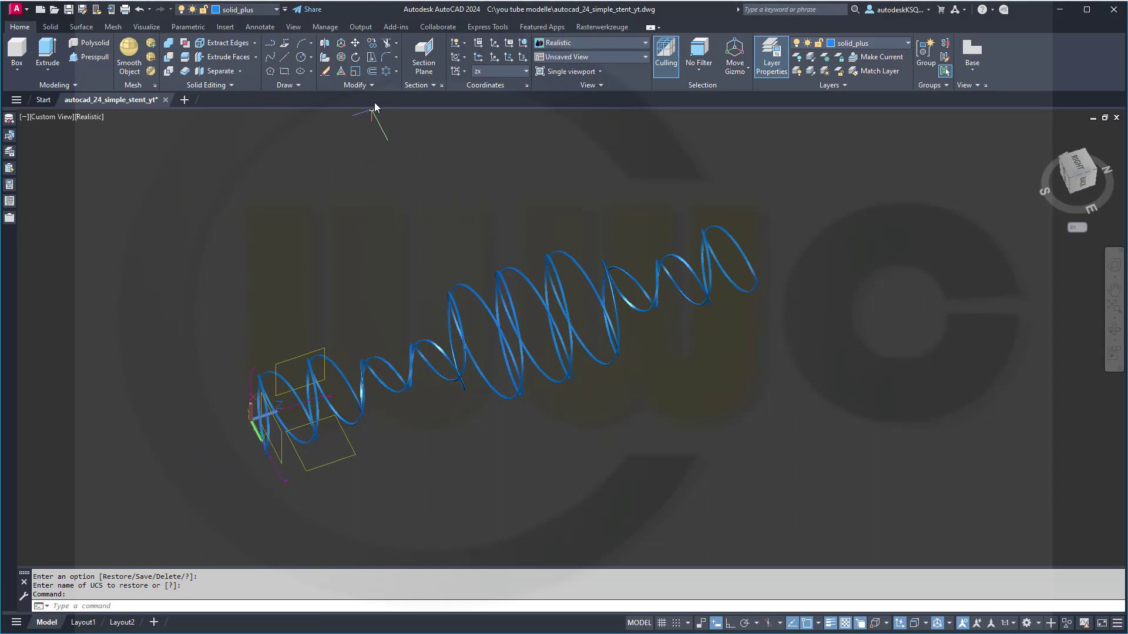
# Polar-array the merged helix lattice into 8 associative items around centre 0,0
pyautogui.click(386, 72)
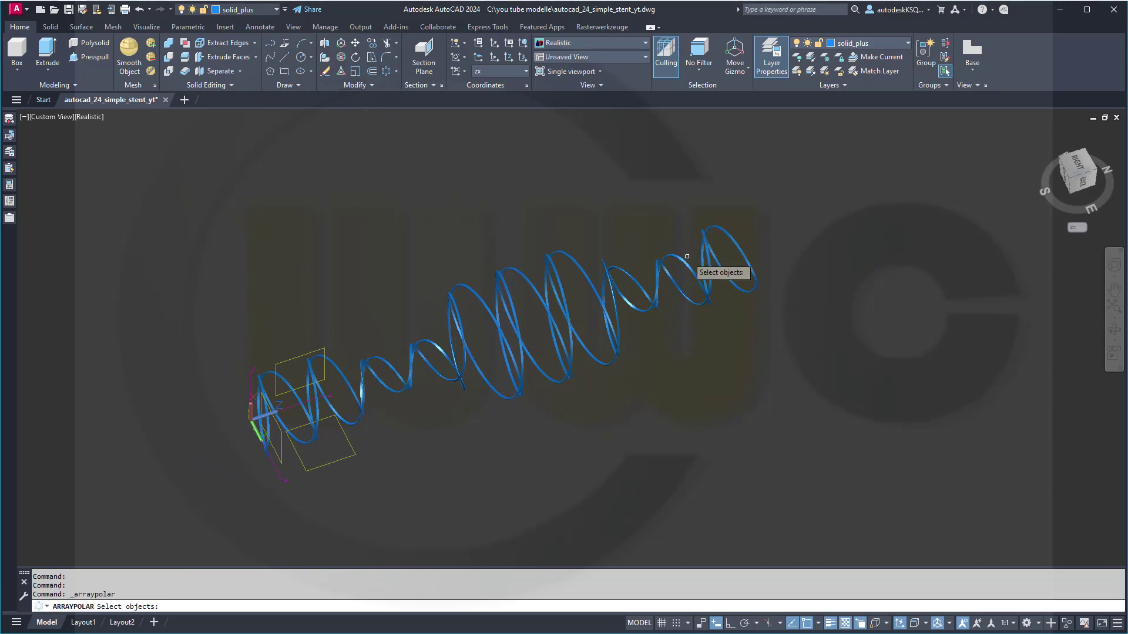
pyautogui.click(686, 262)
pyautogui.press('Return')
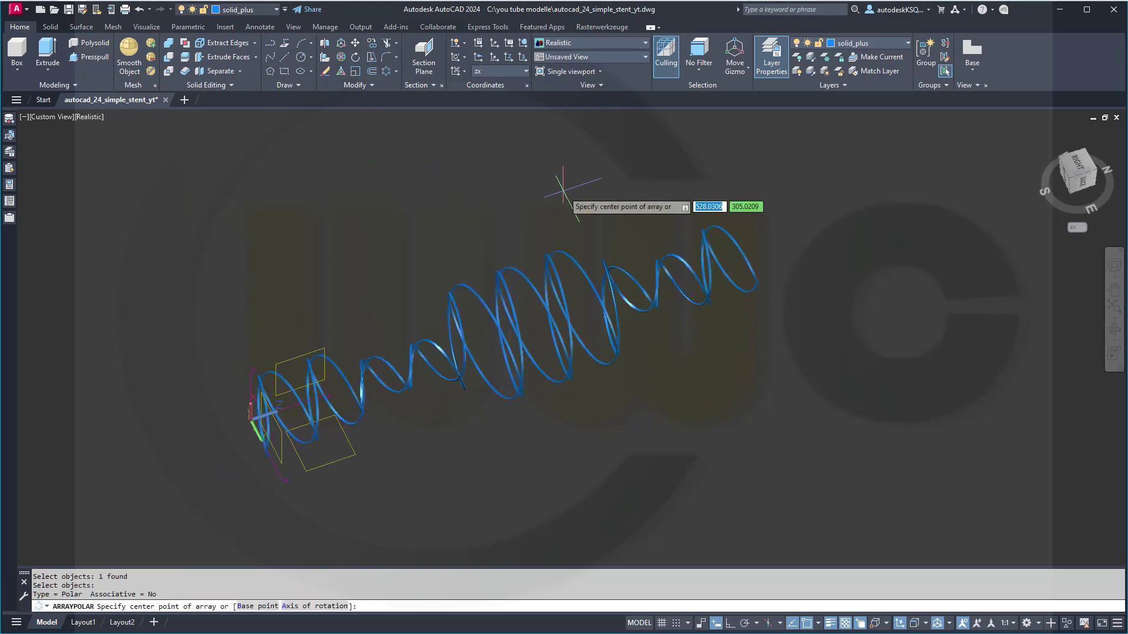
pyautogui.write('0,0')
pyautogui.press('Return')
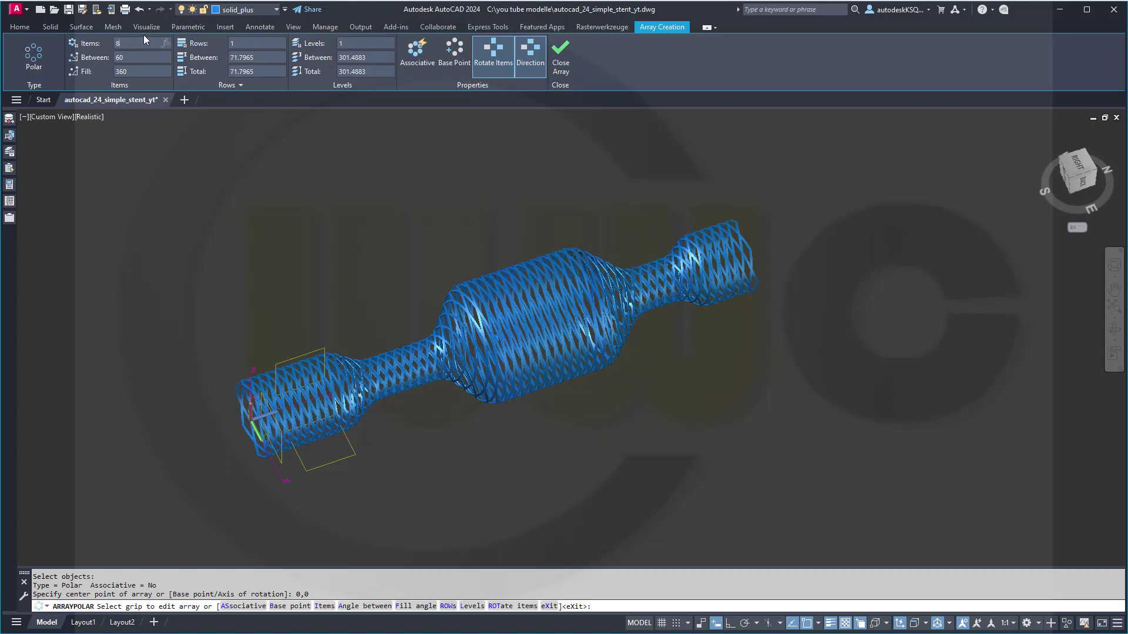
pyautogui.click(414, 52)
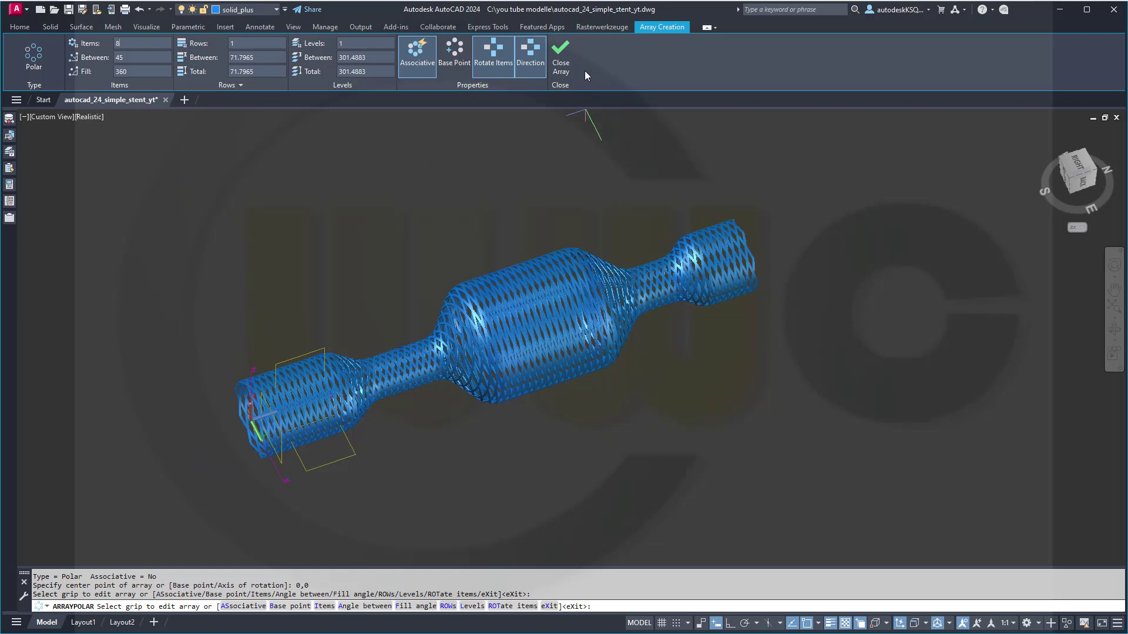
pyautogui.click(559, 64)
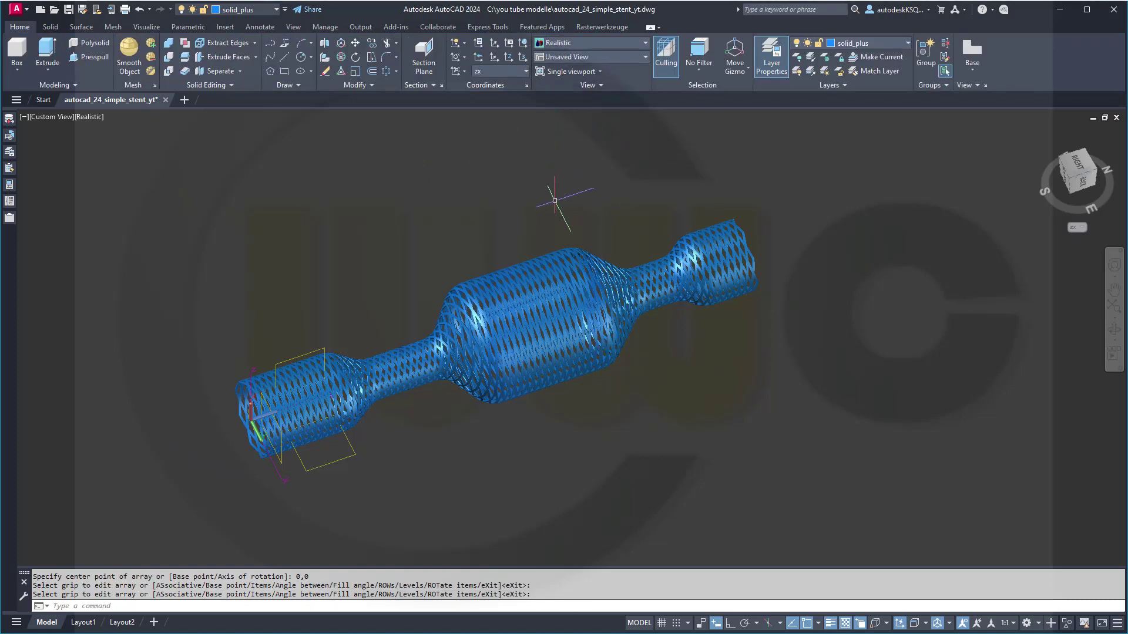
pyautogui.keyDown('shift'); pyautogui.moveTo(529, 203); pyautogui.dragTo(466, 202, button='middle'); pyautogui.keyUp('shift')
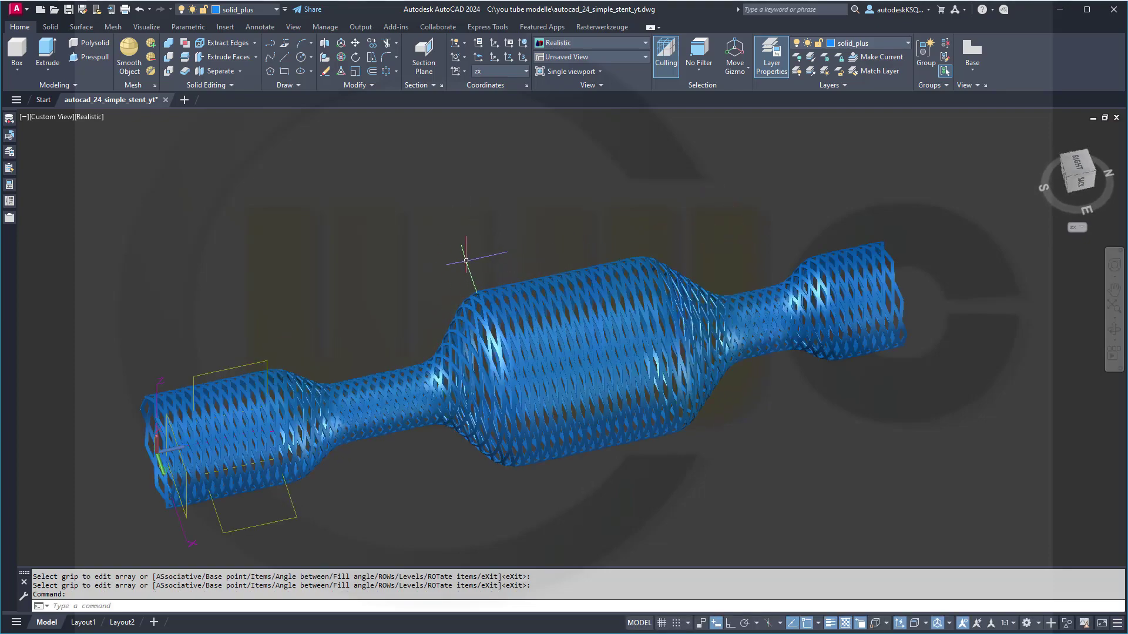
pyautogui.keyDown('shift'); pyautogui.moveTo(435, 265); pyautogui.dragTo(444, 287, button='middle'); pyautogui.keyUp('shift')
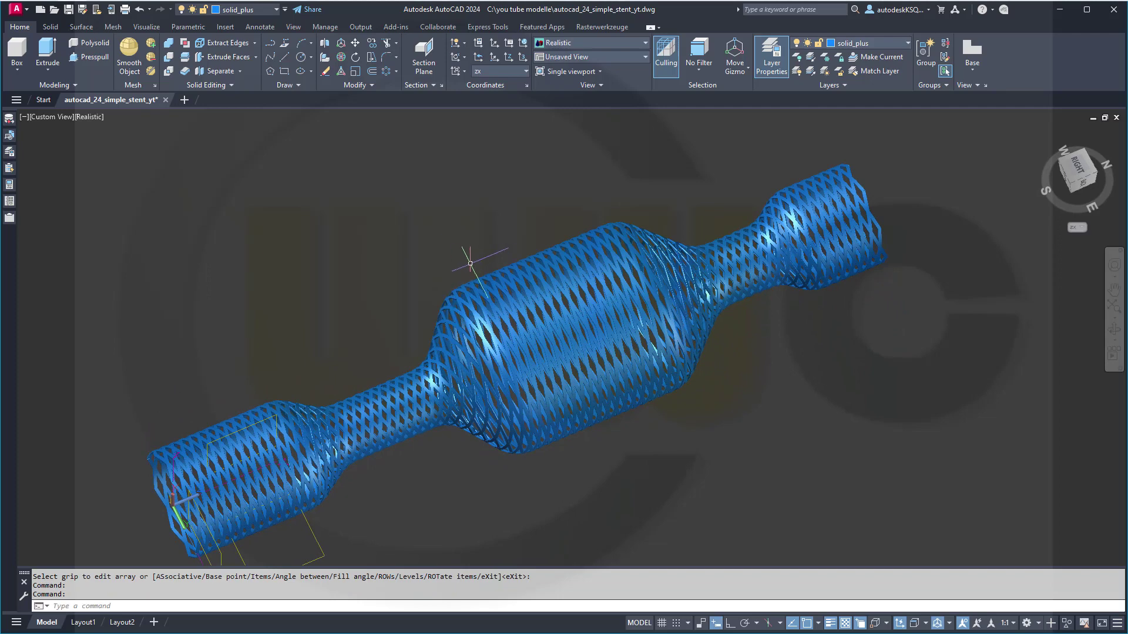